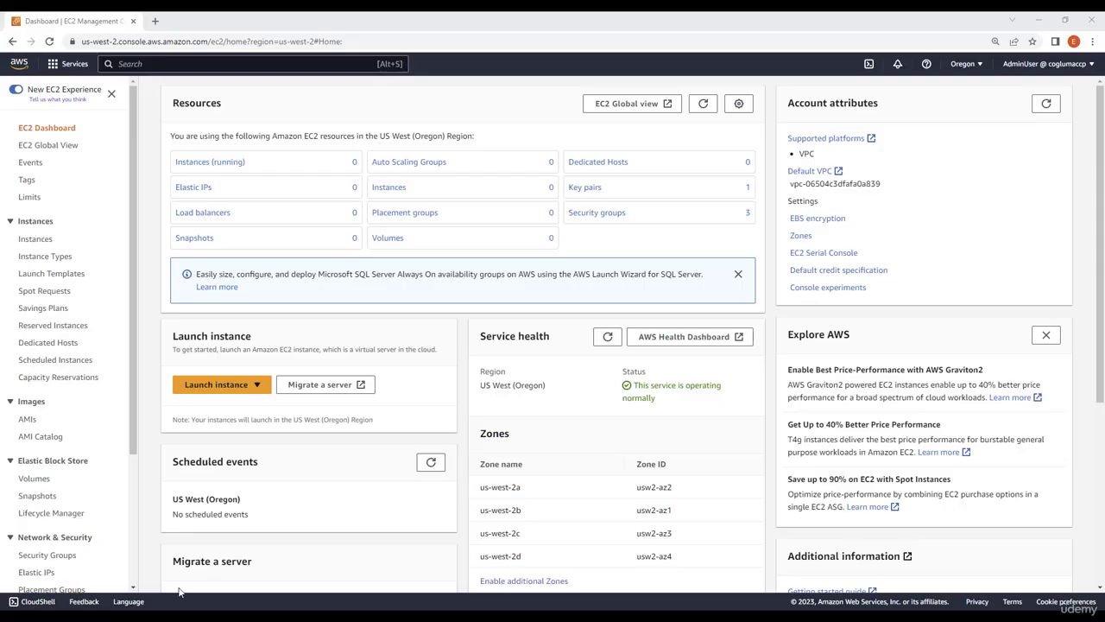
Start launching a new EC2 instance with the default Amazon Linux image and t2.micro type, using the MyKey key pair
left_click(221, 387)
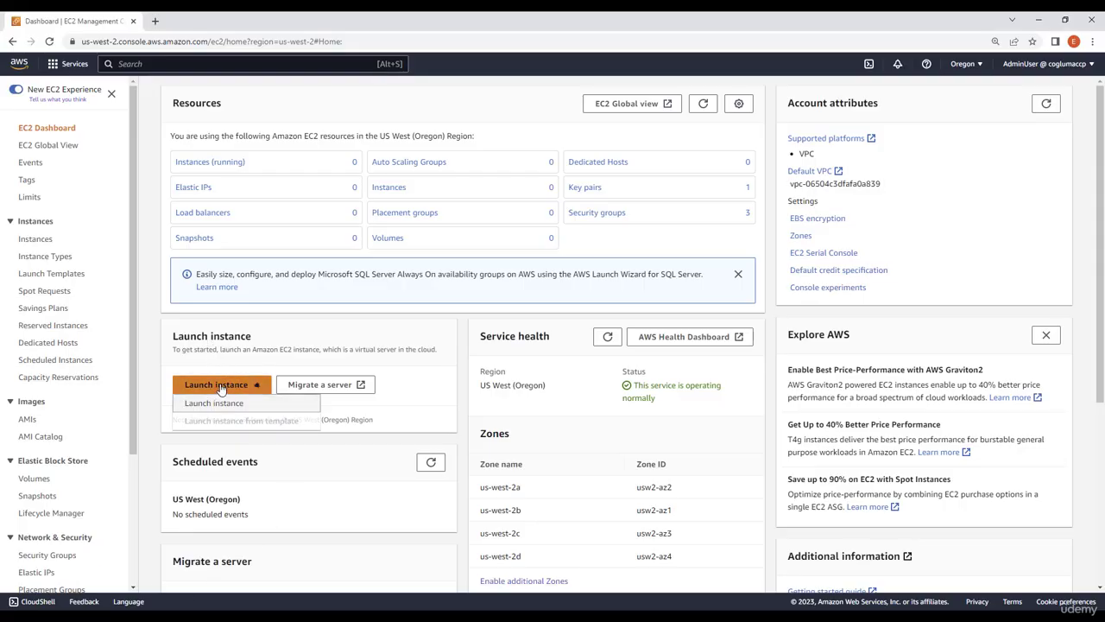
left_click(256, 398)
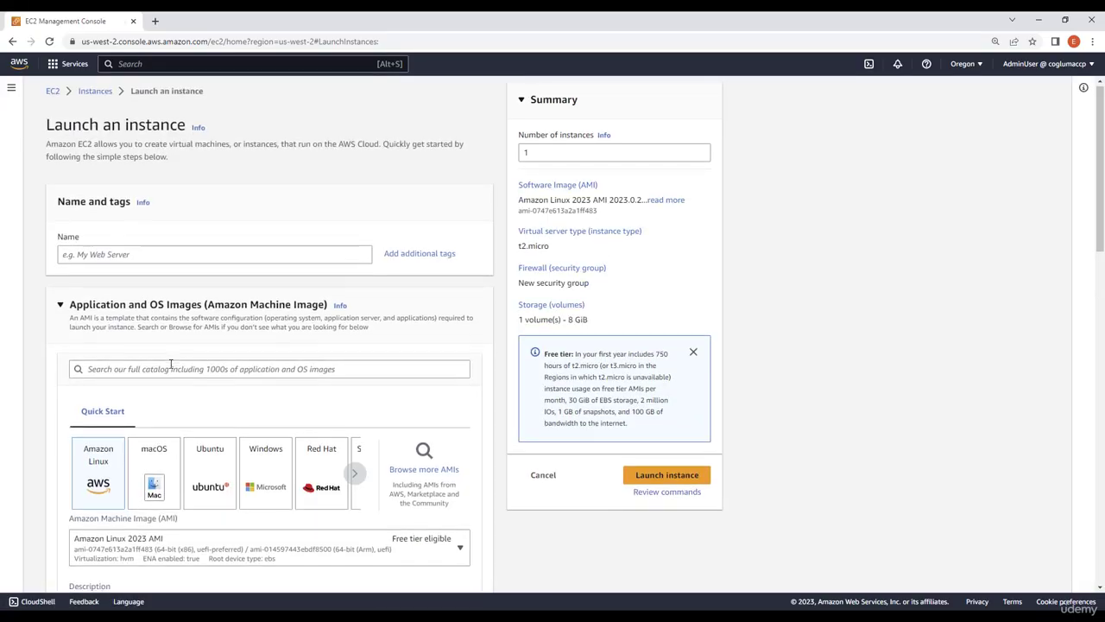
scroll(173, 374, "down", 2)
scroll(240, 380, "down", 4)
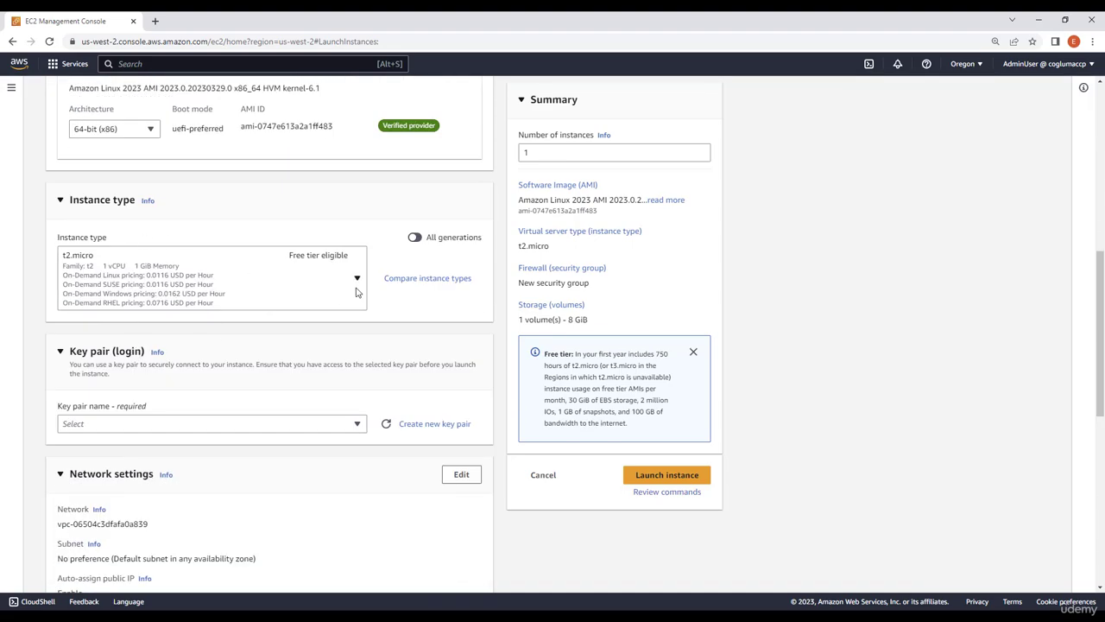
scroll(130, 337, "down", 1)
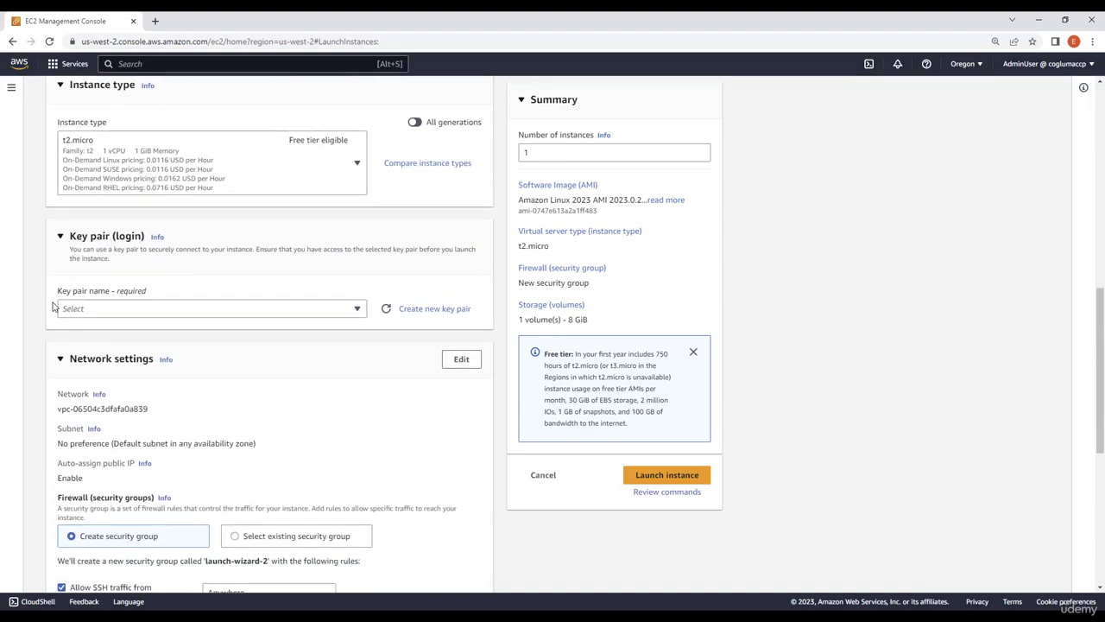
left_click(129, 314)
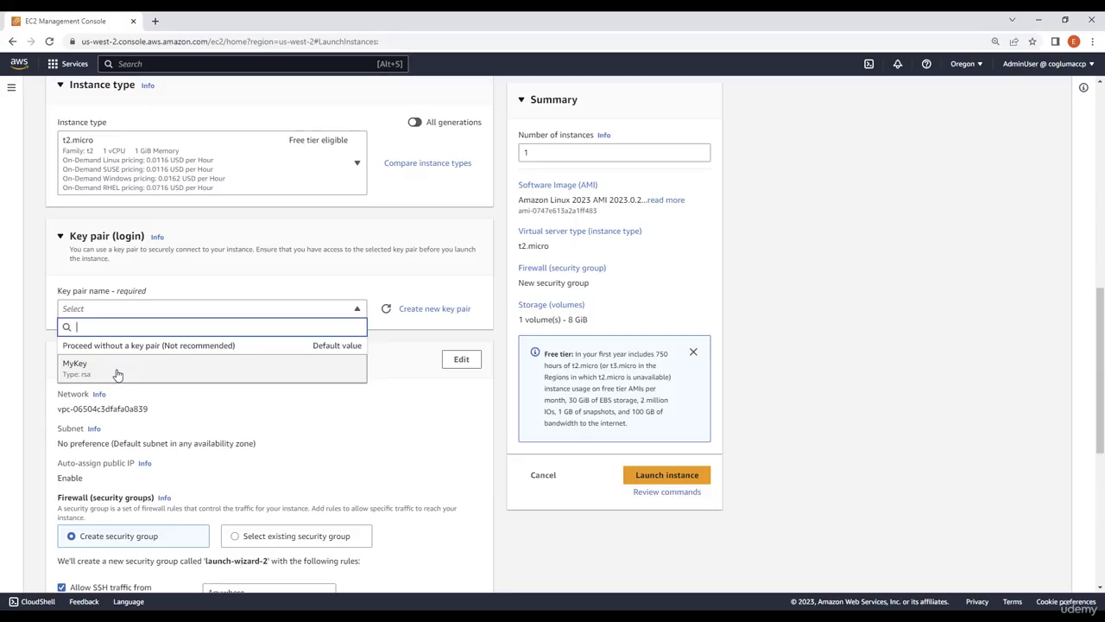
left_click(118, 364)
Assign the existing security group MyCCPSecurityGroup to the new instance
scroll(147, 367, "down", 2)
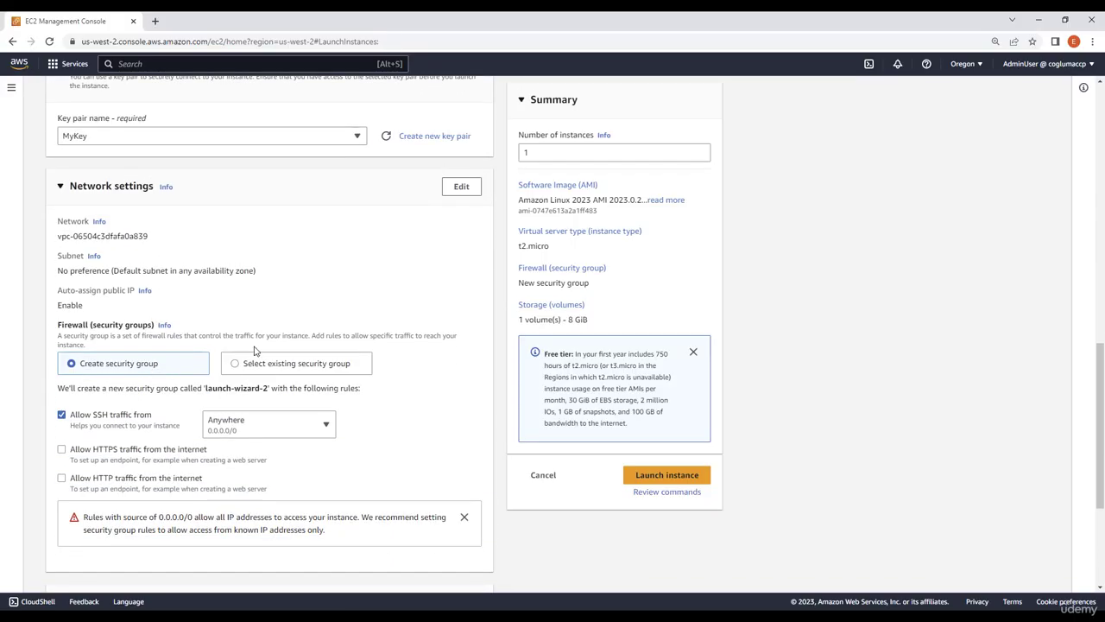
left_click(267, 363)
left_click(205, 412)
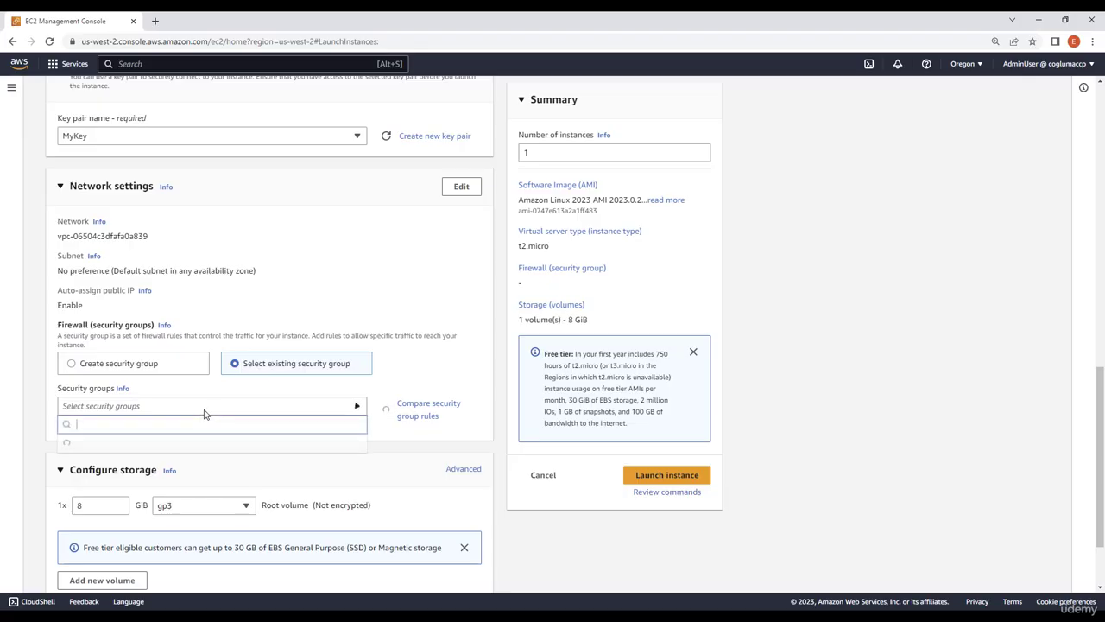
left_click(140, 476)
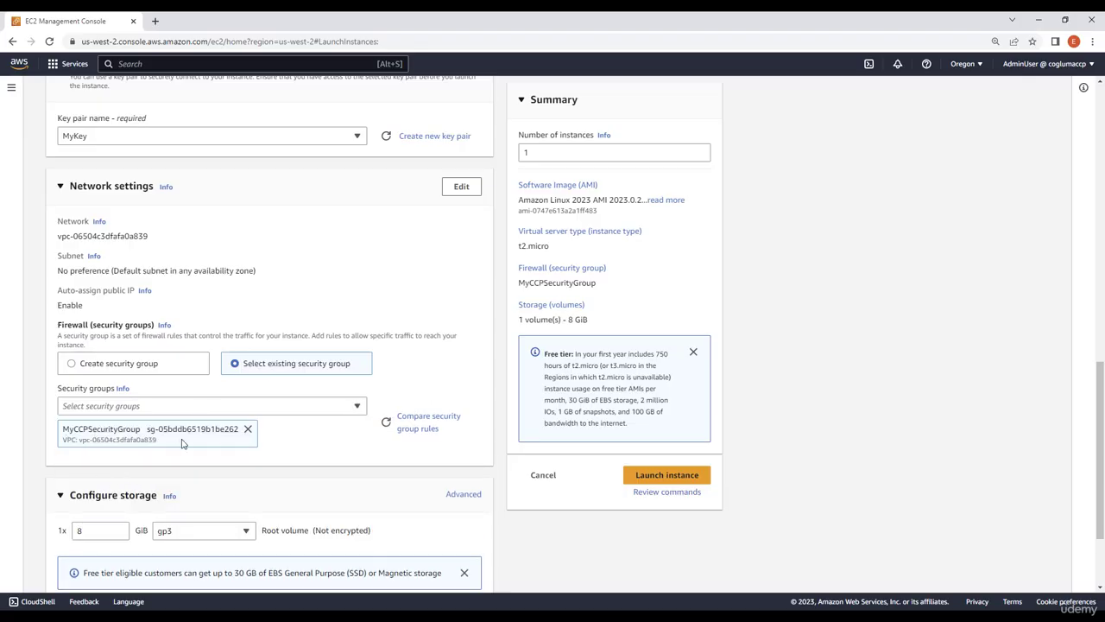
Edit the network settings to place the instance in the default VPC's subnet in availability zone us-west-2a
left_click(462, 190)
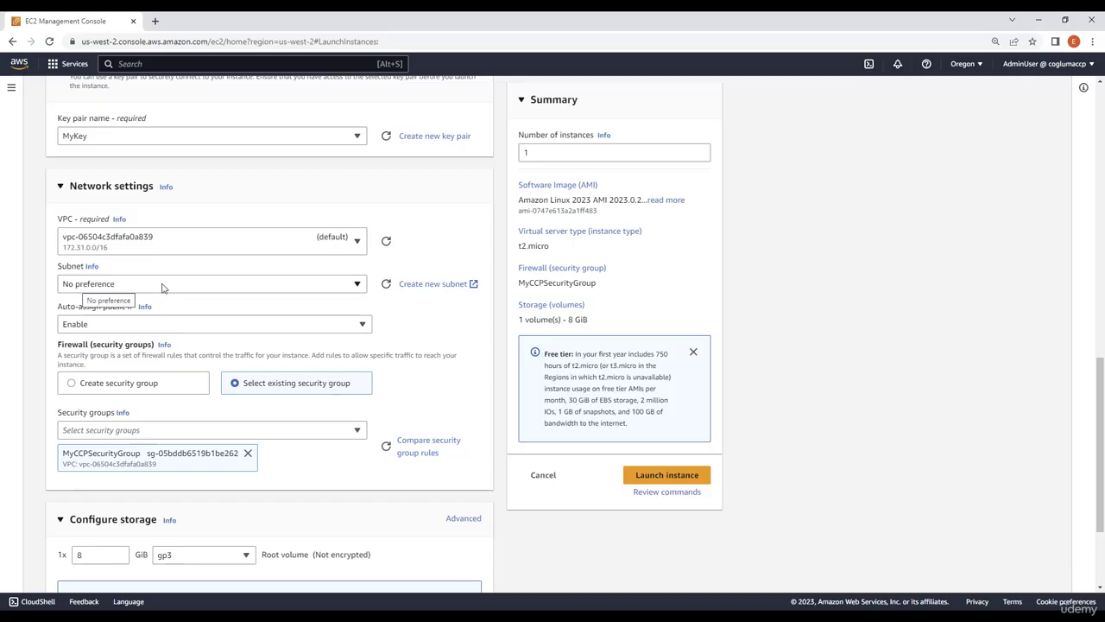
left_click(357, 286)
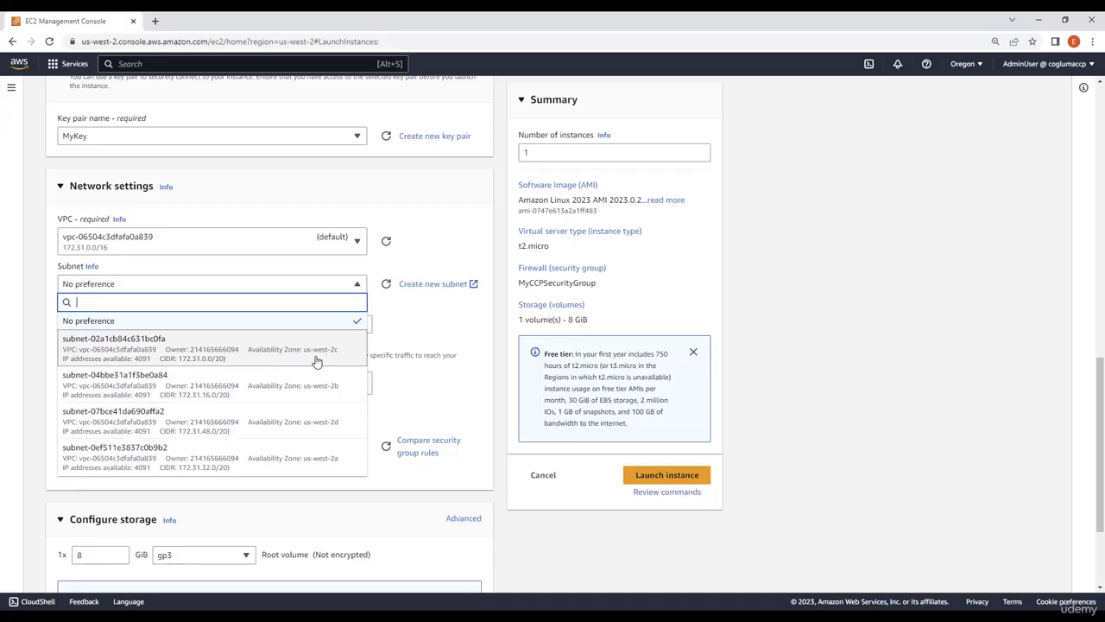
left_click(314, 466)
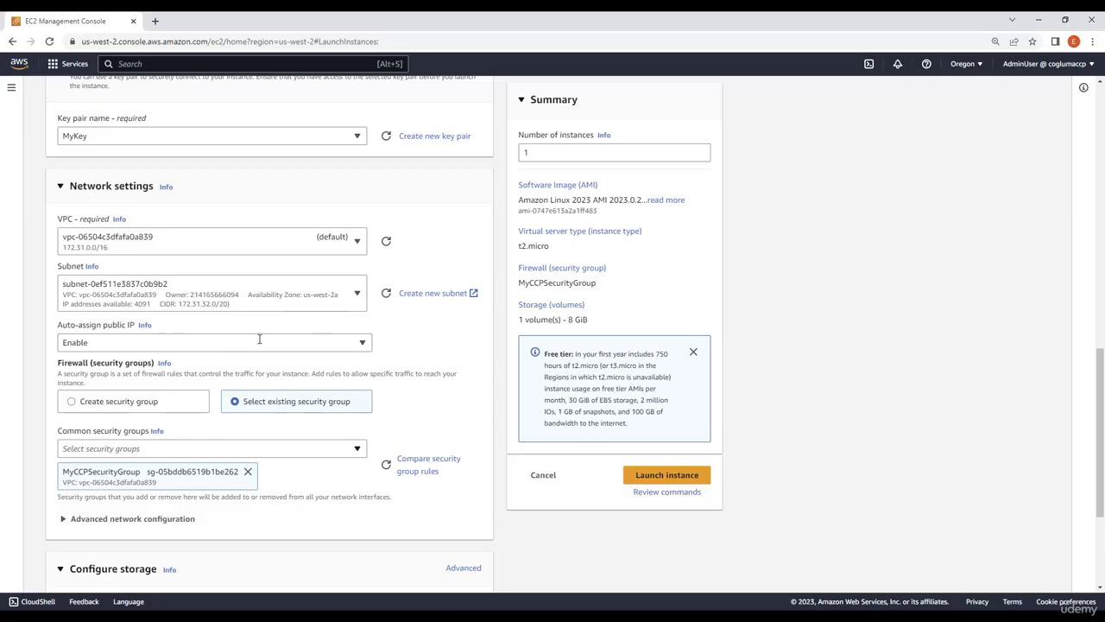
Copy the whole bash script from the ec2userdata Notepad file into the instance's user data under the advanced details
scroll(457, 397, "down", 1)
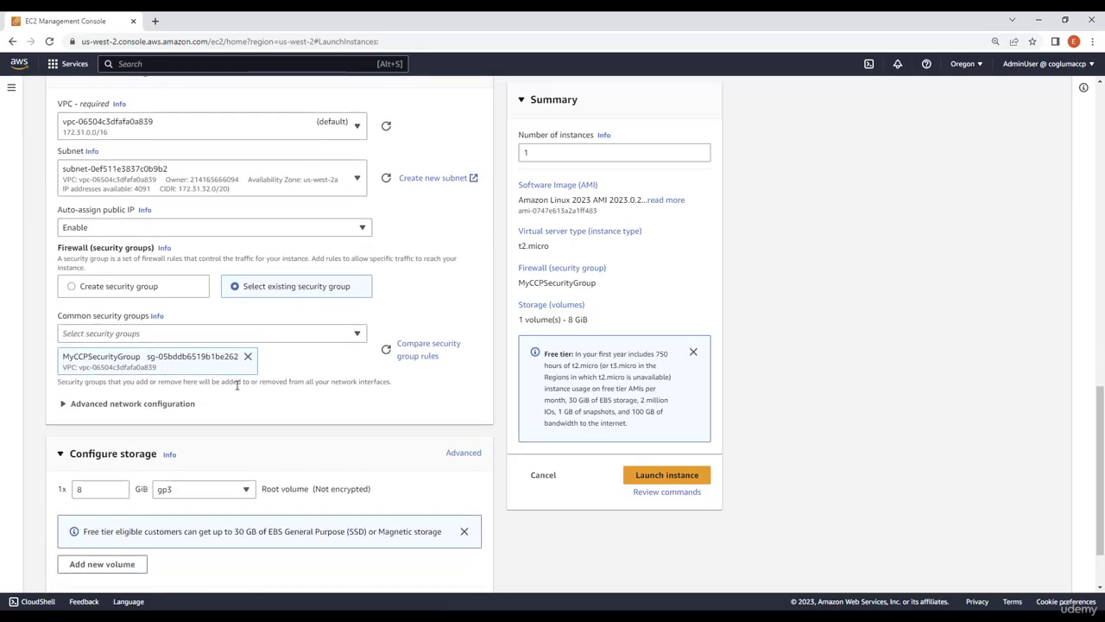
scroll(247, 402, "down", 1)
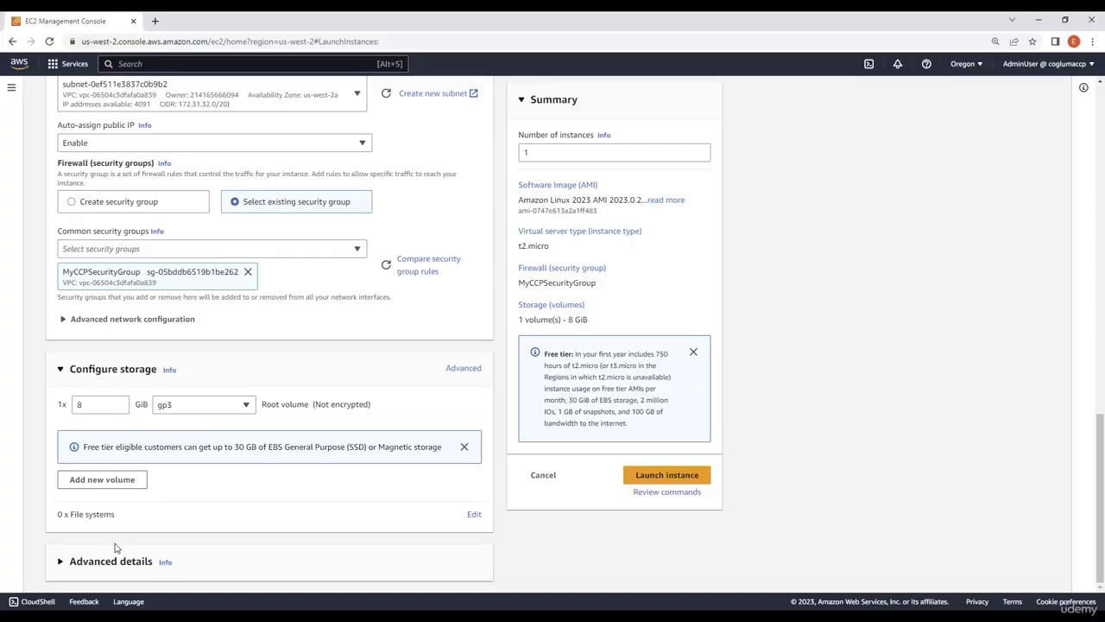
left_click(93, 563)
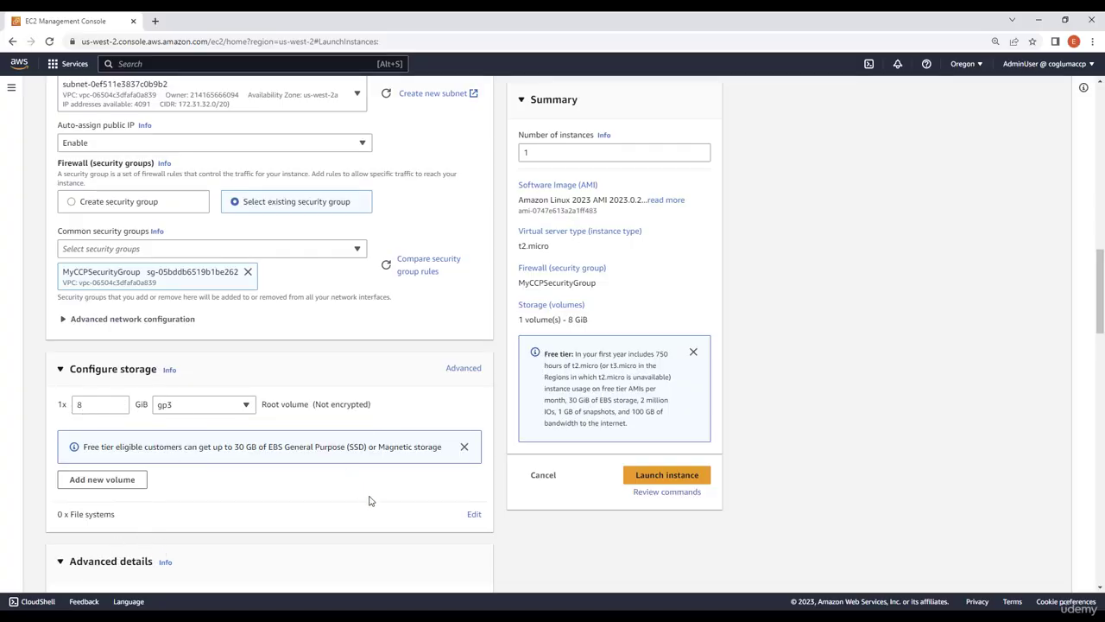
scroll(369, 498, "down", 10)
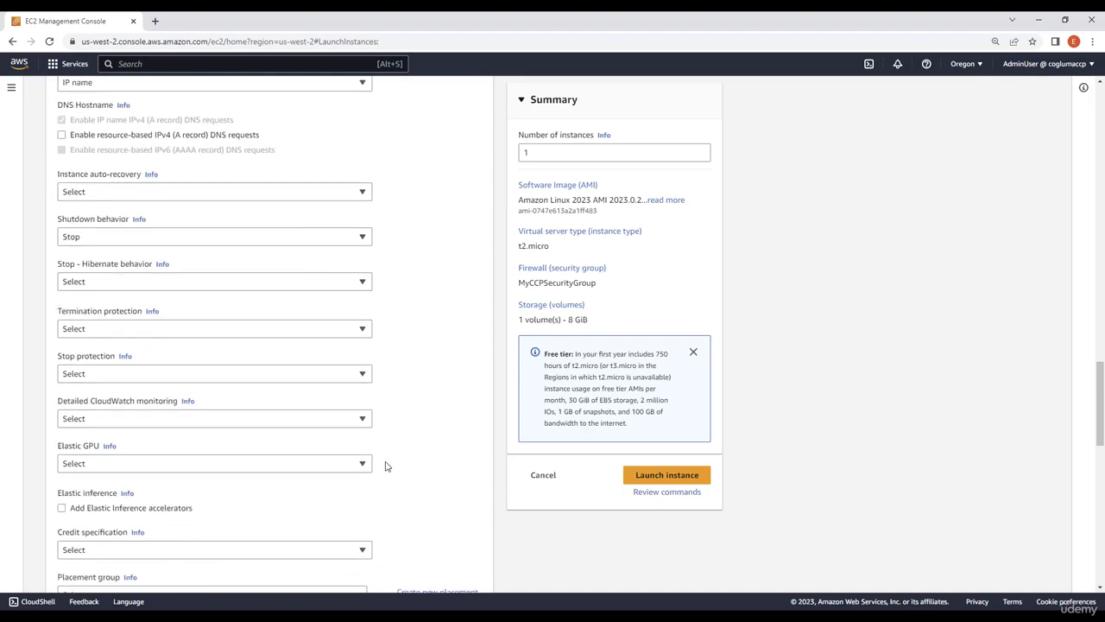
scroll(386, 467, "down", 7)
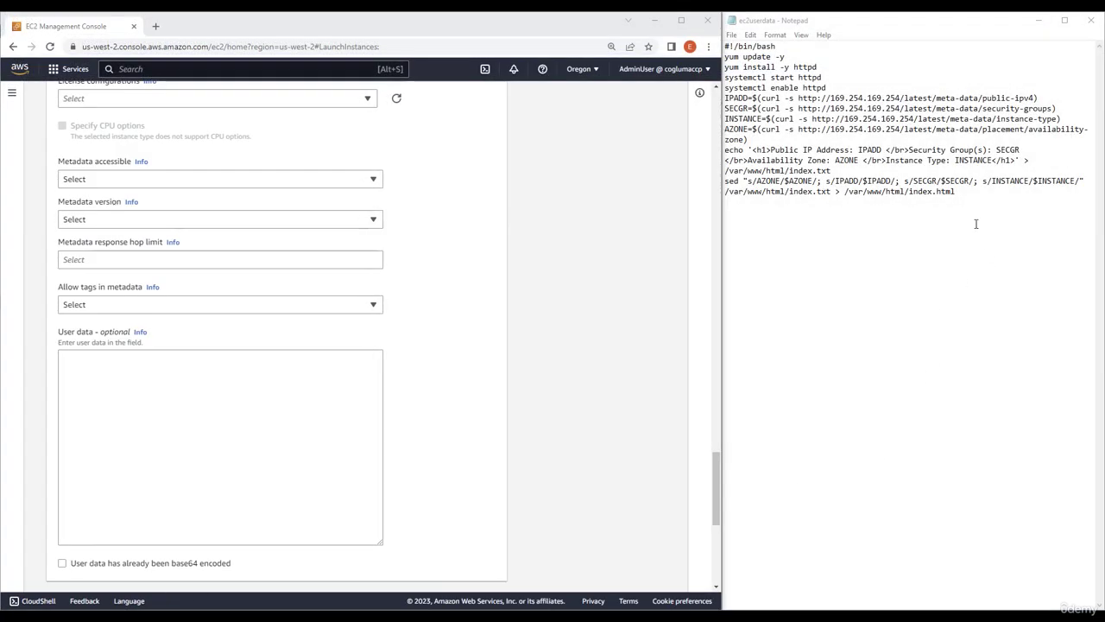
left_click_drag(994, 202, 722, 26)
key("ctrl+c")
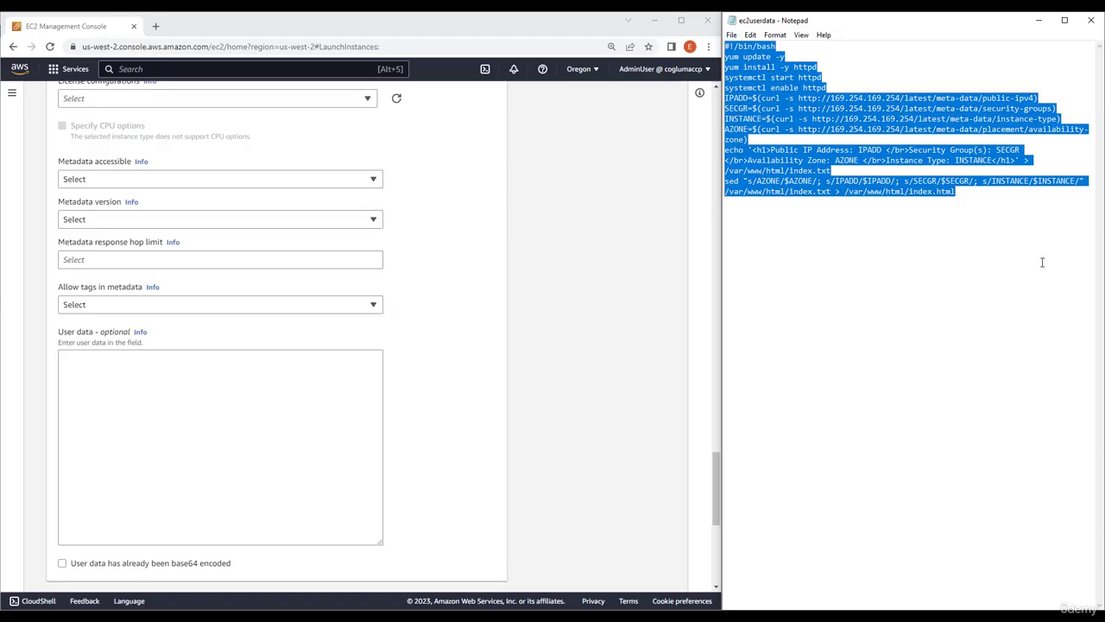
left_click(178, 404)
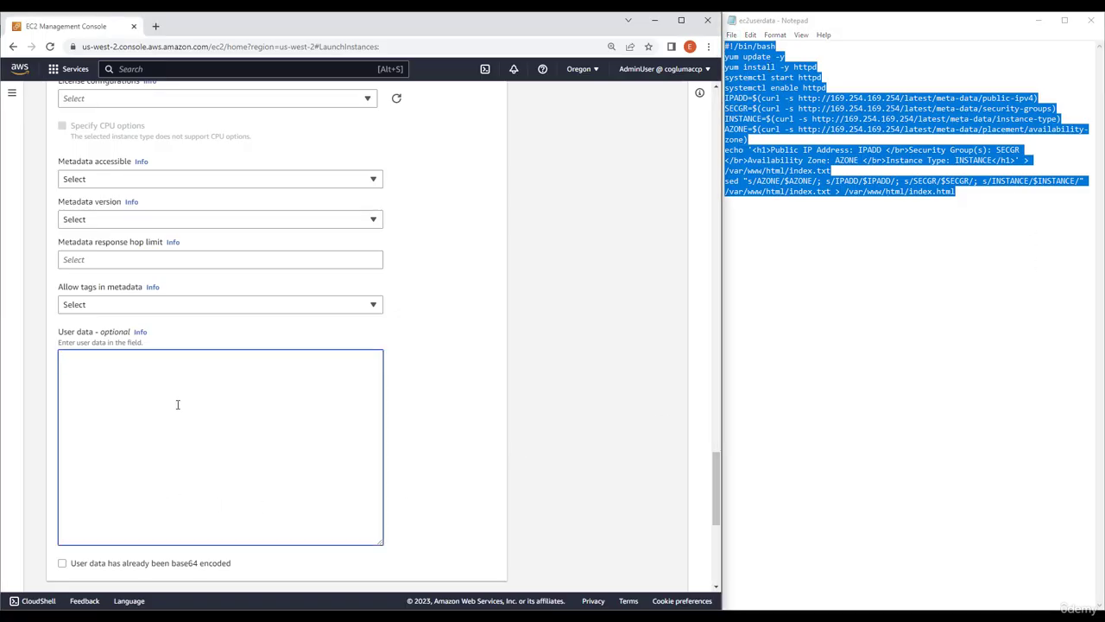
key("ctrl+v")
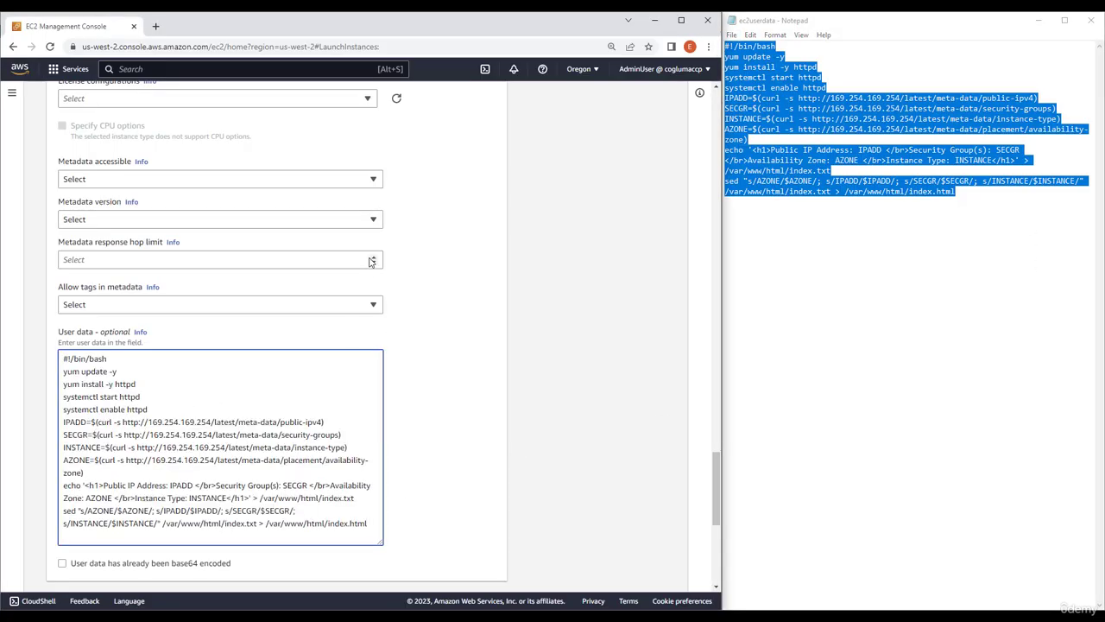
Set the metadata version to V1 and V2 (token optional) and launch the instance
left_click(89, 221)
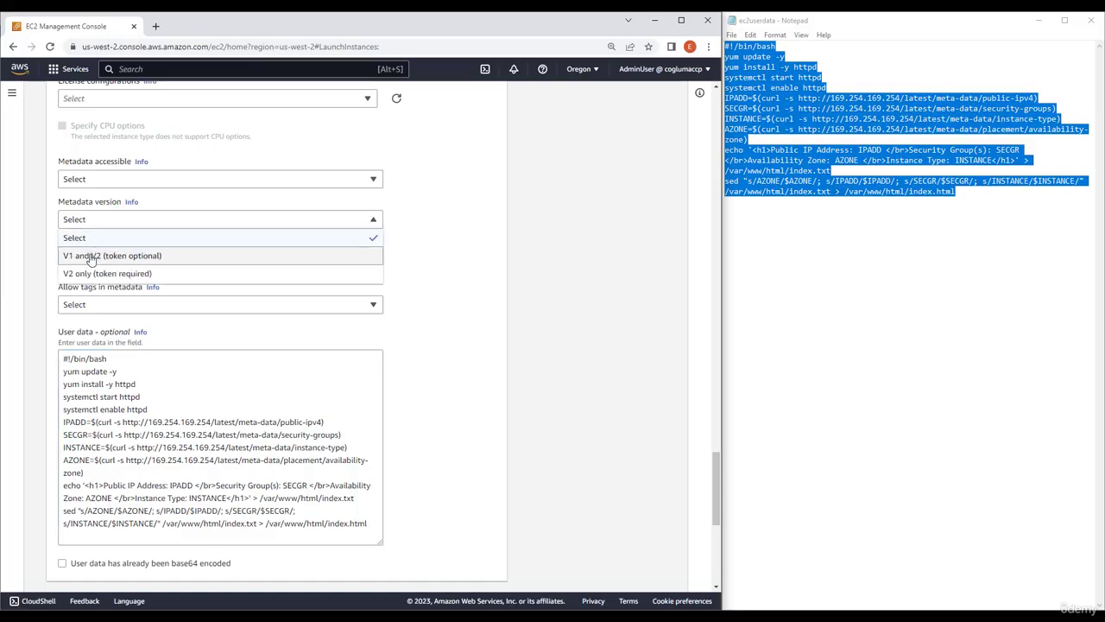
left_click(91, 257)
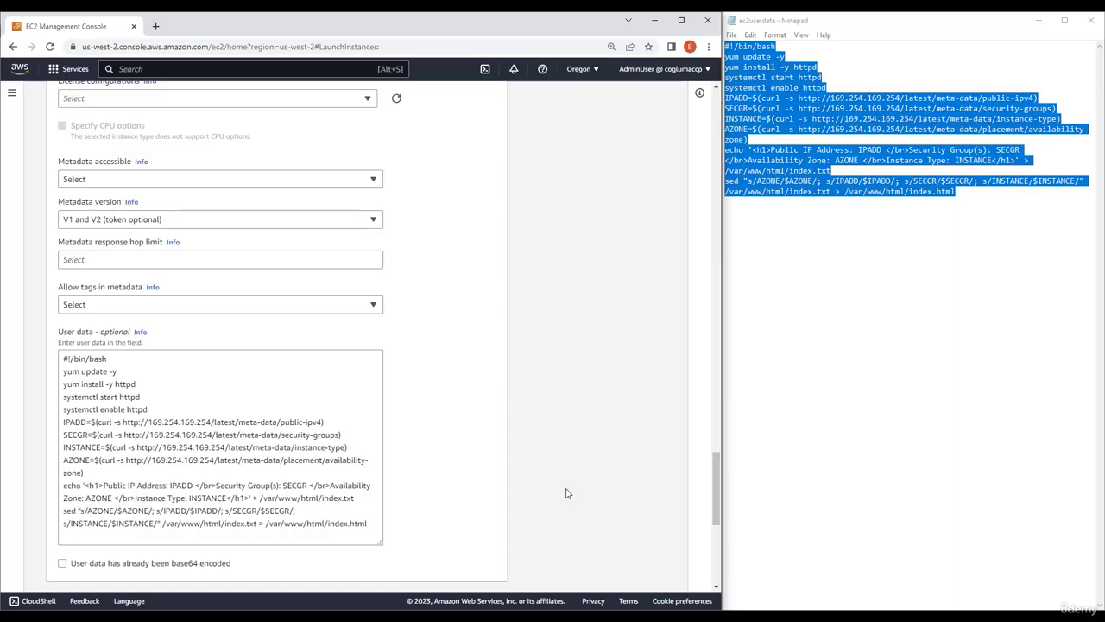
scroll(717, 506, "down", 5)
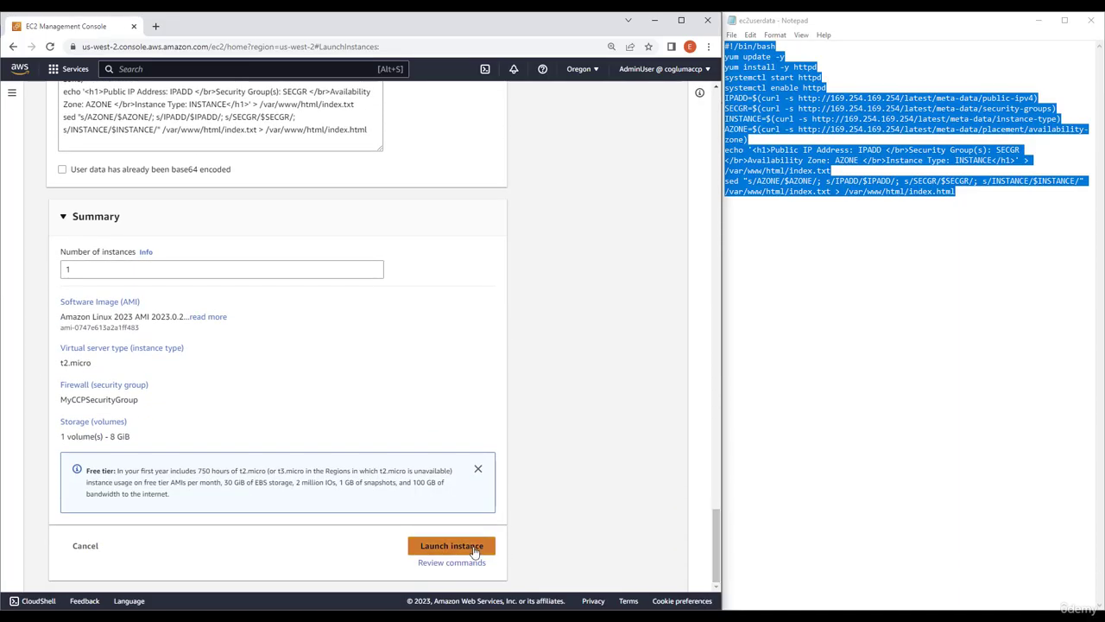
left_click(474, 550)
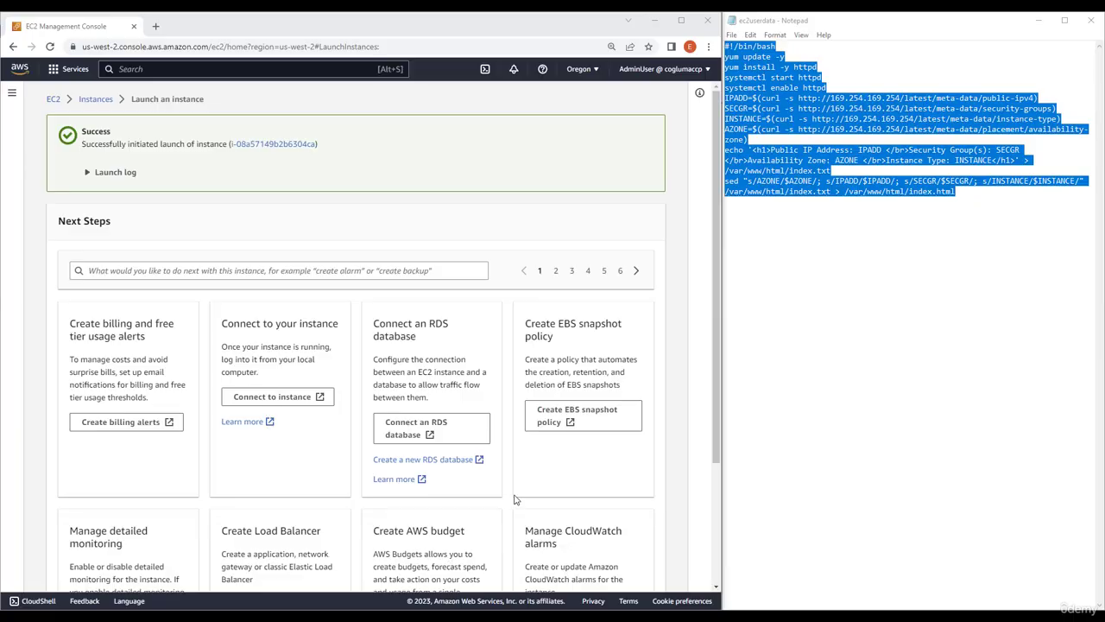
Start launching another instance from the instances list, keeping the default image and type and choosing the MyKey key pair
left_click(92, 99)
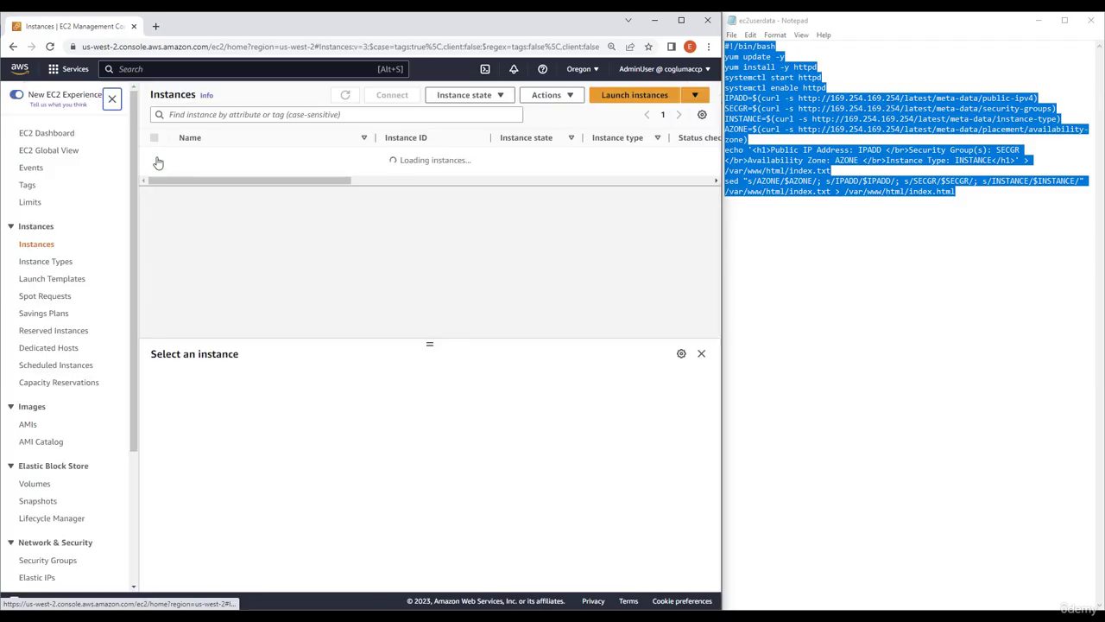
left_click(629, 97)
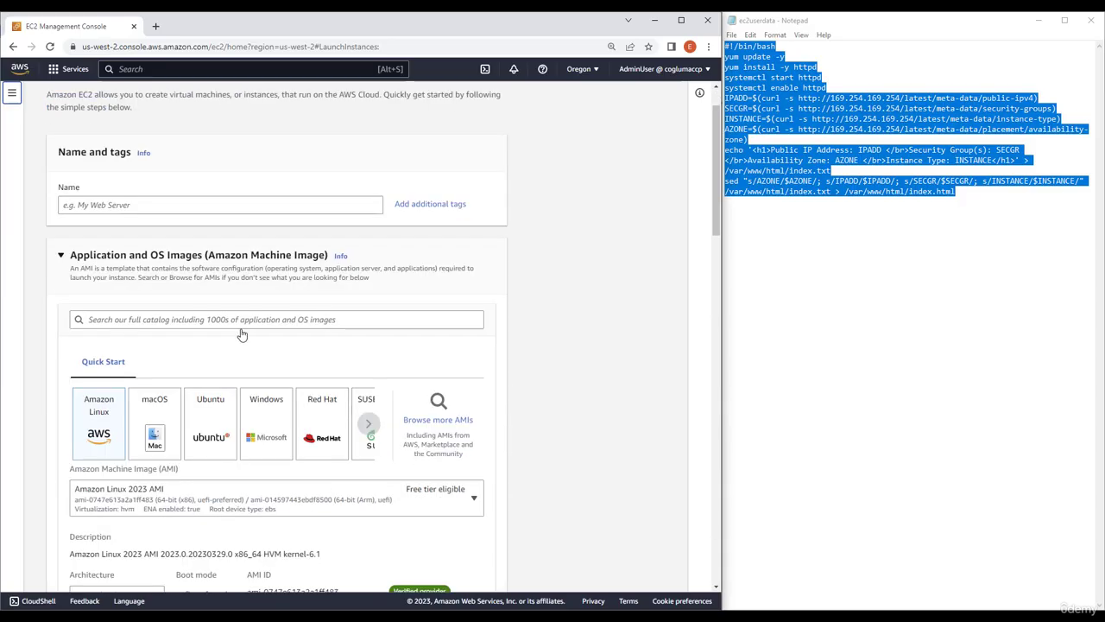
scroll(247, 365, "down", 2)
scroll(246, 366, "down", 3)
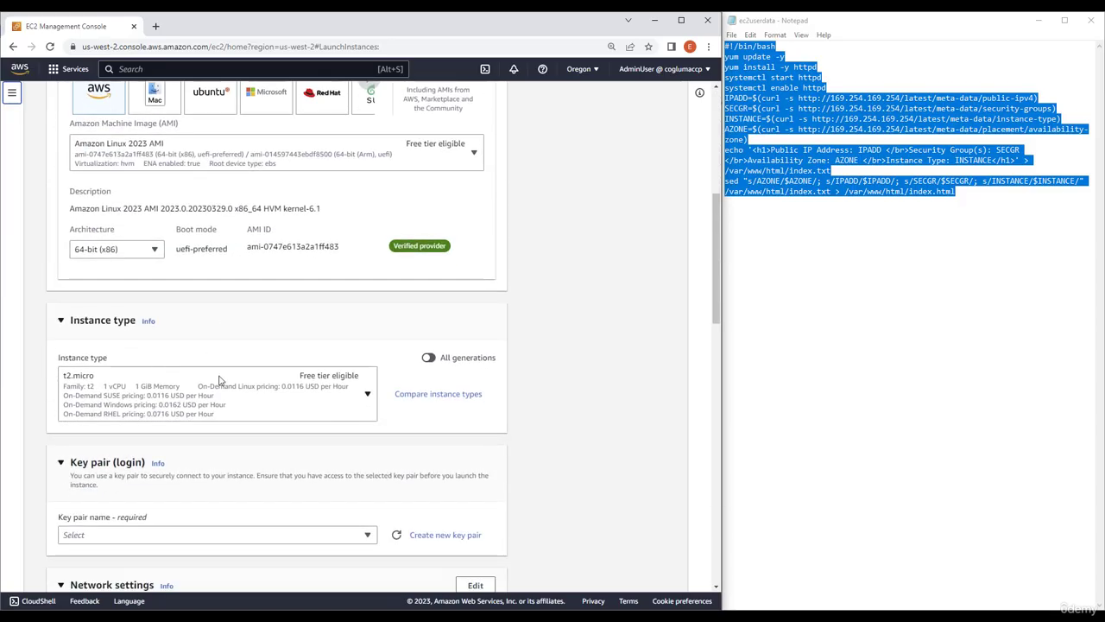
scroll(286, 452, "down", 2)
left_click(241, 364)
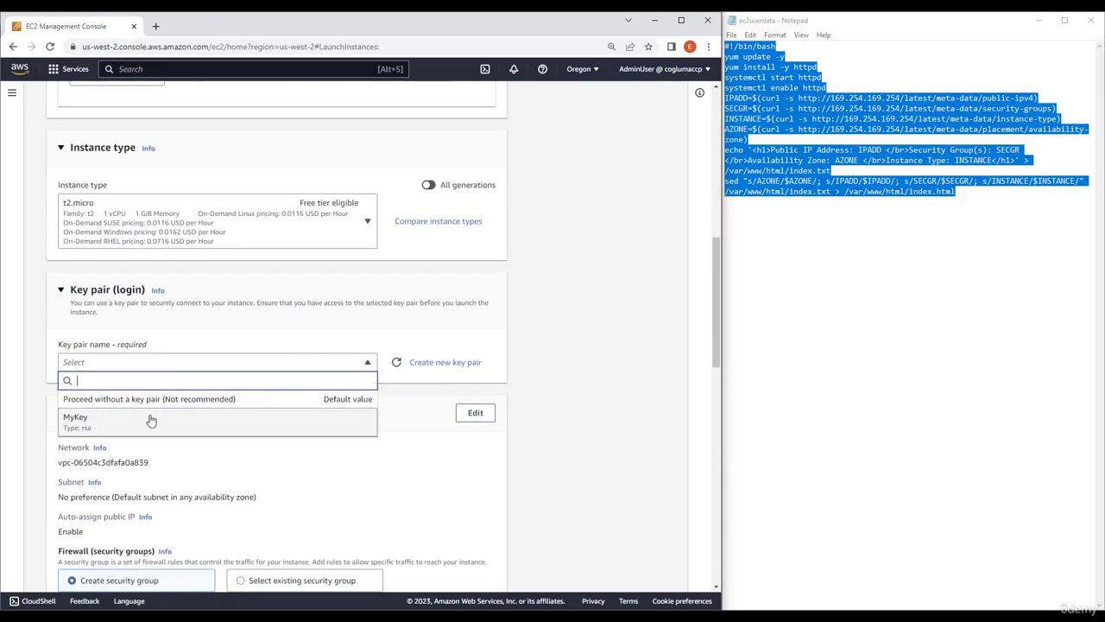
left_click(151, 421)
Use the existing security group MyCCPSecurityGroup as the second instance's firewall
scroll(354, 466, "down", 2)
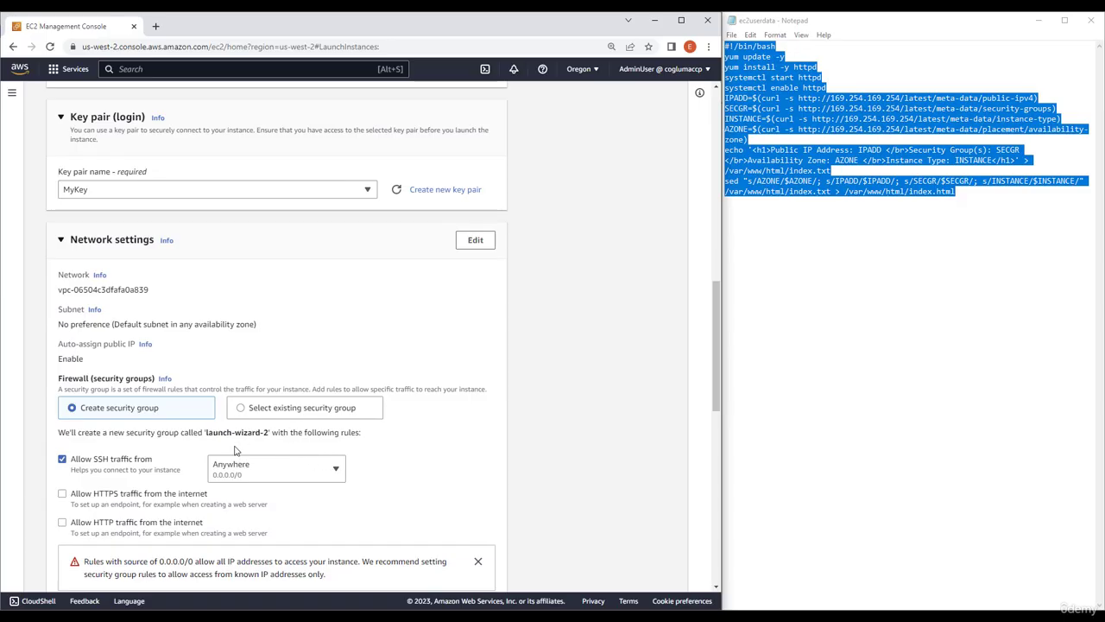
left_click(274, 415)
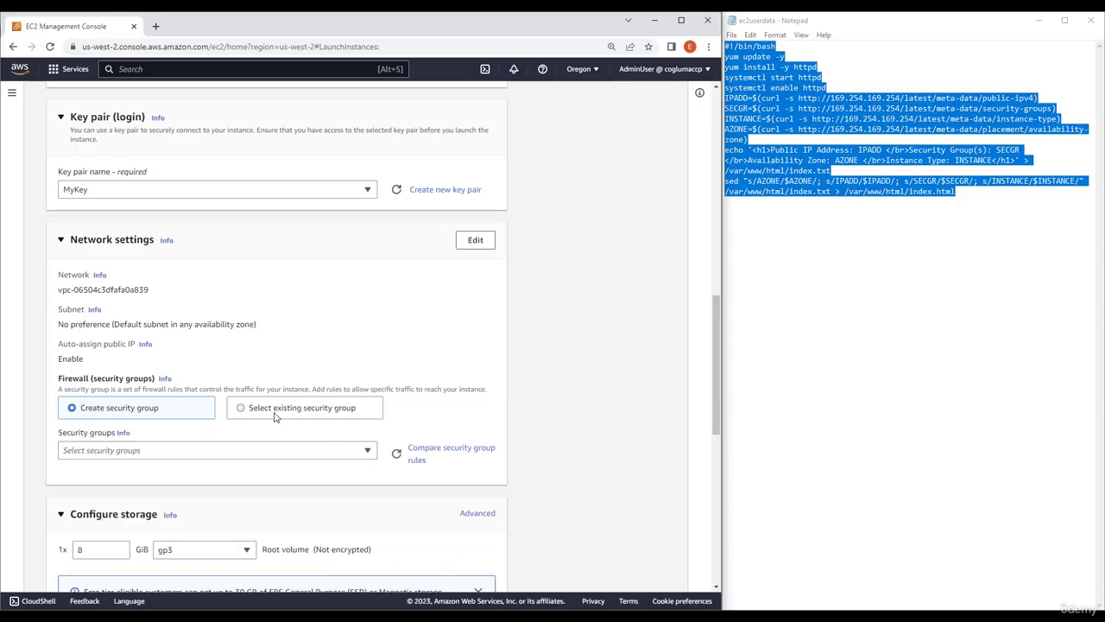
left_click(177, 453)
left_click(132, 517)
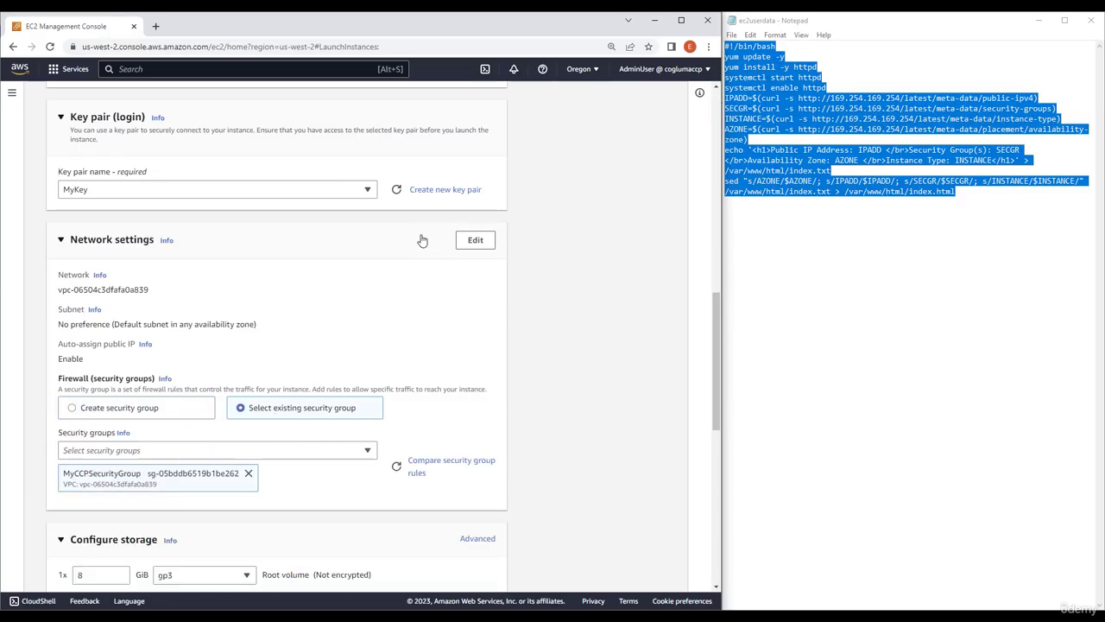
Edit the second instance's network settings to use the subnet in availability zone us-west-2b
left_click(475, 241)
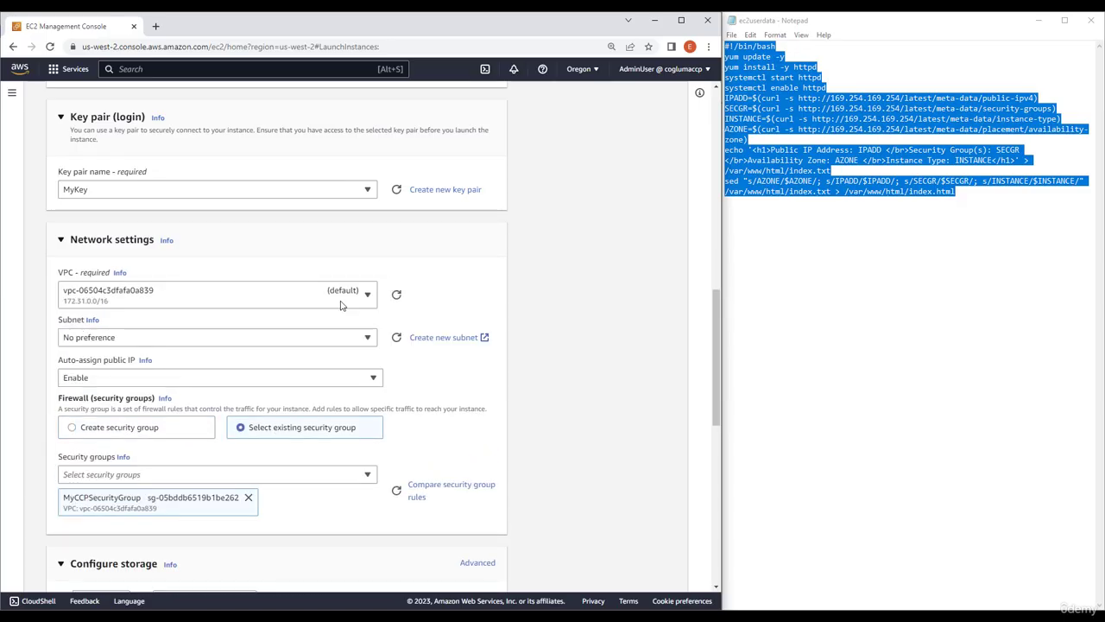
left_click(125, 340)
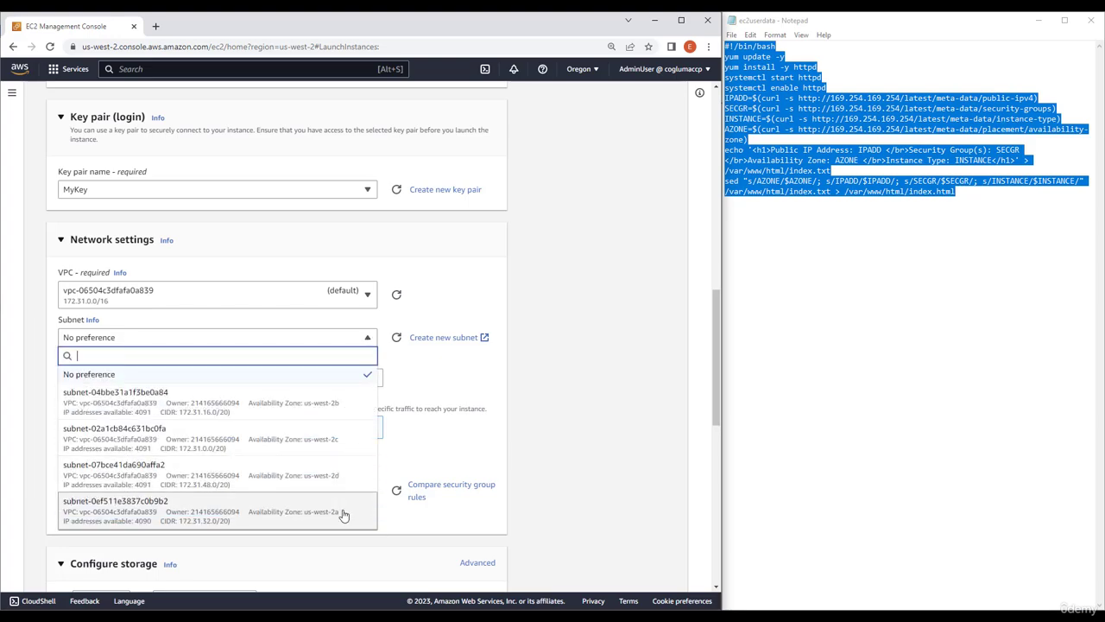
left_click(299, 407)
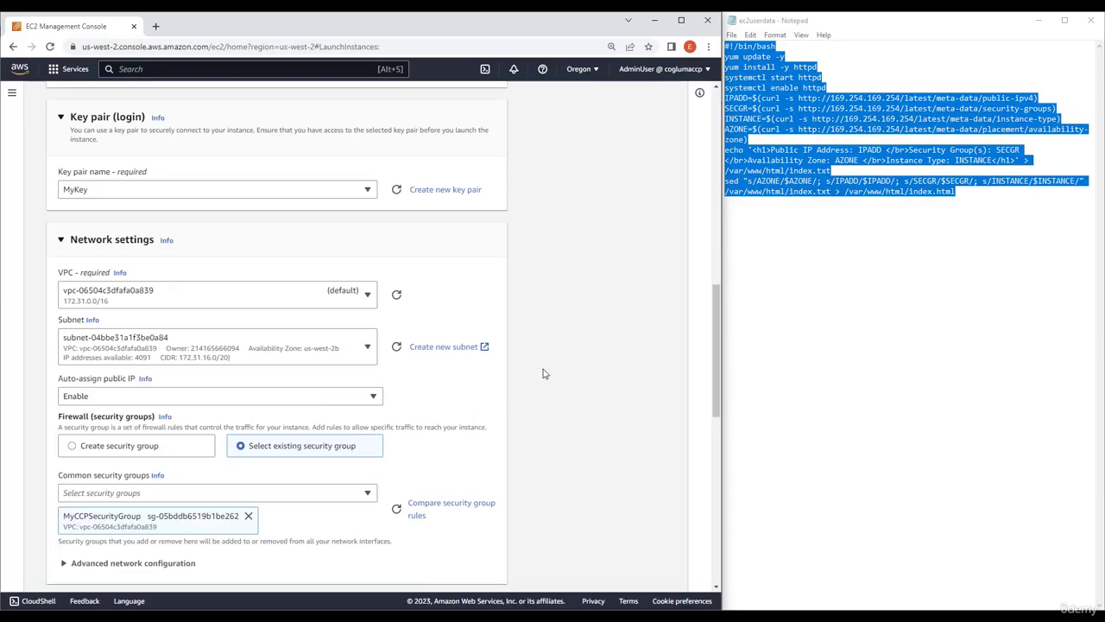
Expand the second instance's advanced details and copy the ec2userdata script from Notepad into its user data
scroll(502, 423, "down", 7)
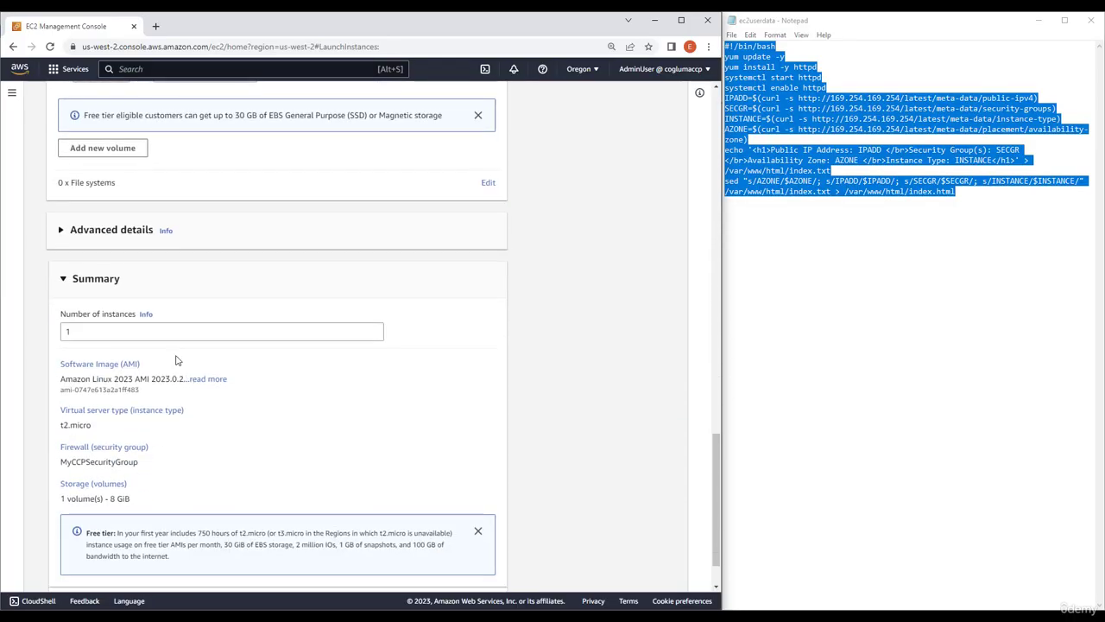
left_click(83, 230)
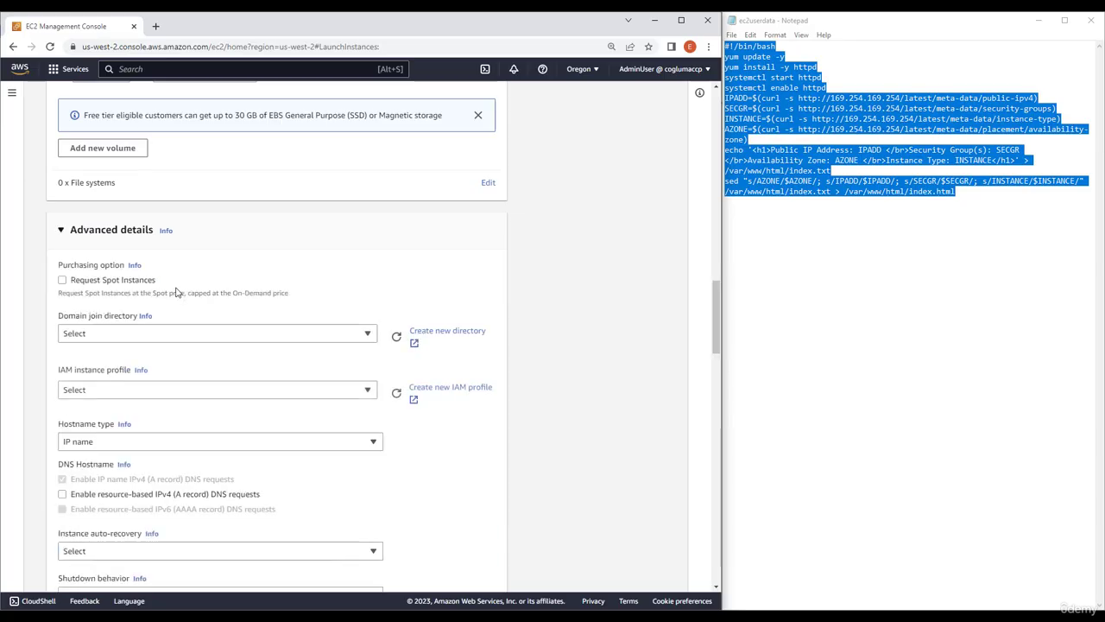
scroll(358, 381, "down", 15)
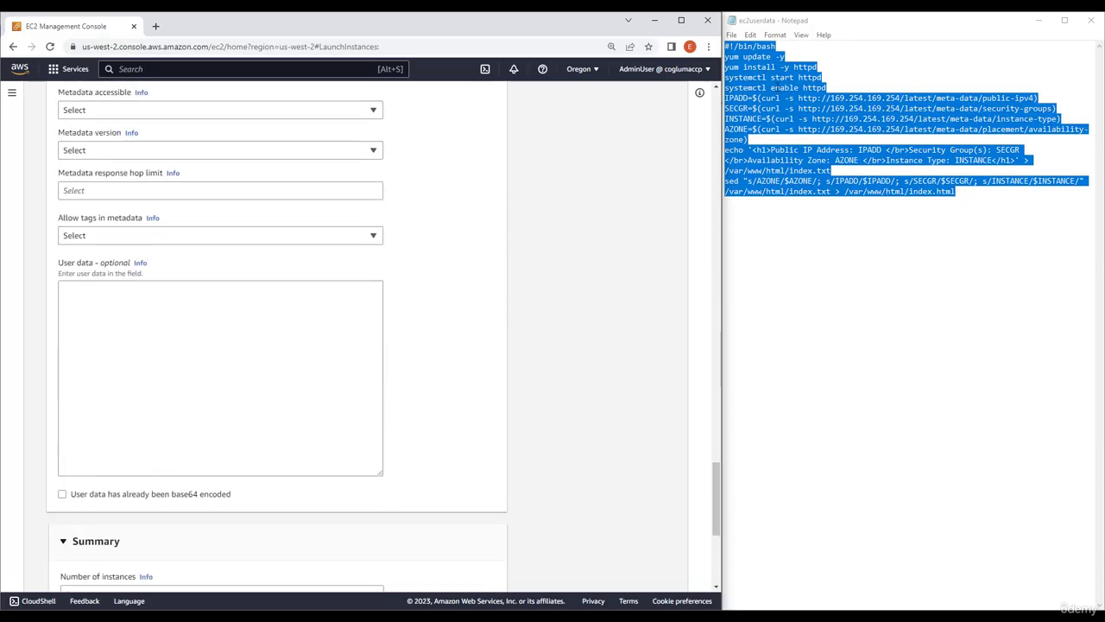
right_click(771, 77)
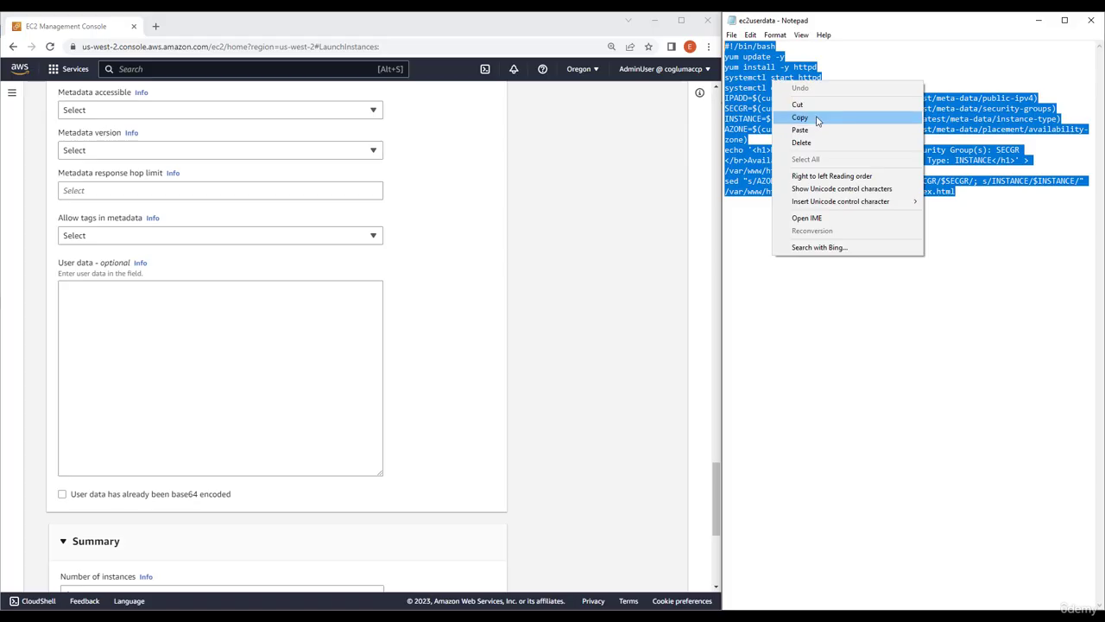
left_click(816, 117)
left_click(204, 378)
key("ctrl+v")
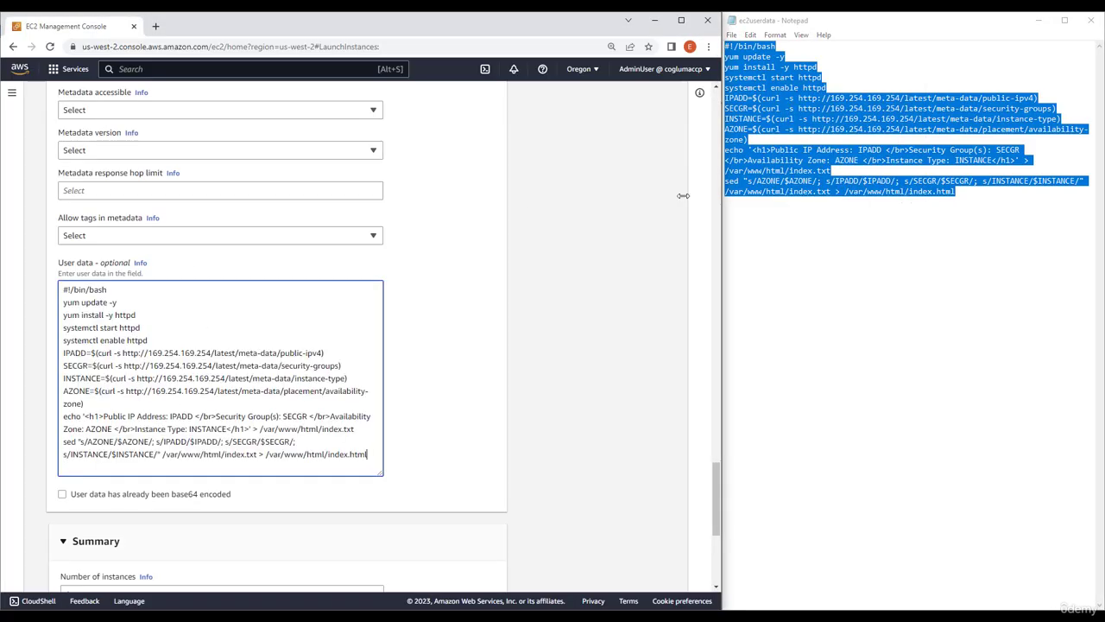
Set the second instance's metadata version to V1 and V2 (token optional) and launch it
left_click(174, 151)
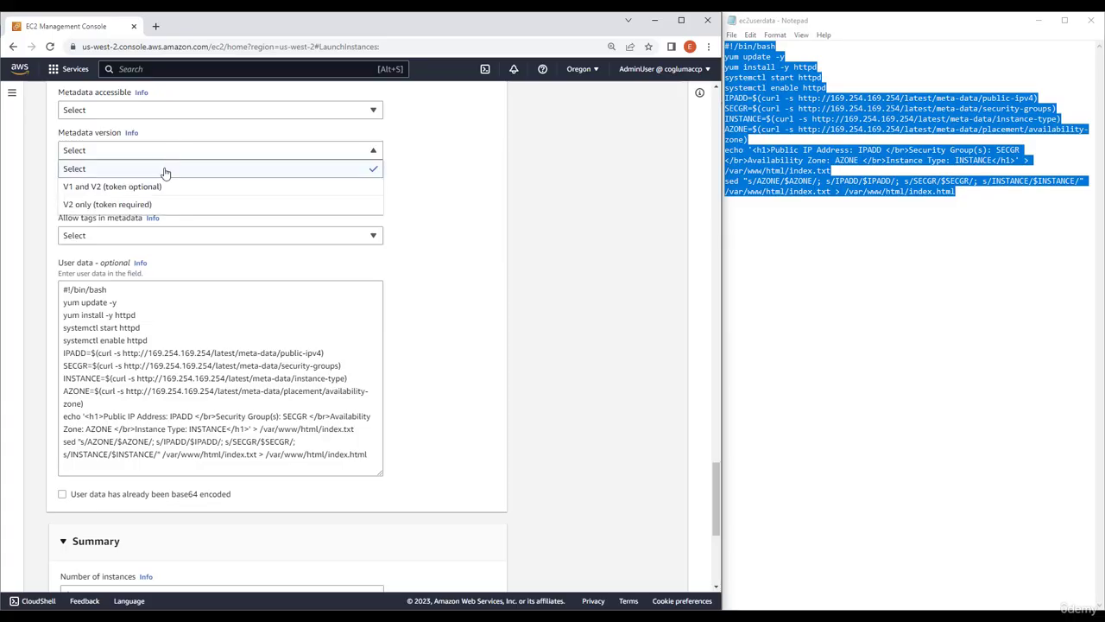
left_click(149, 188)
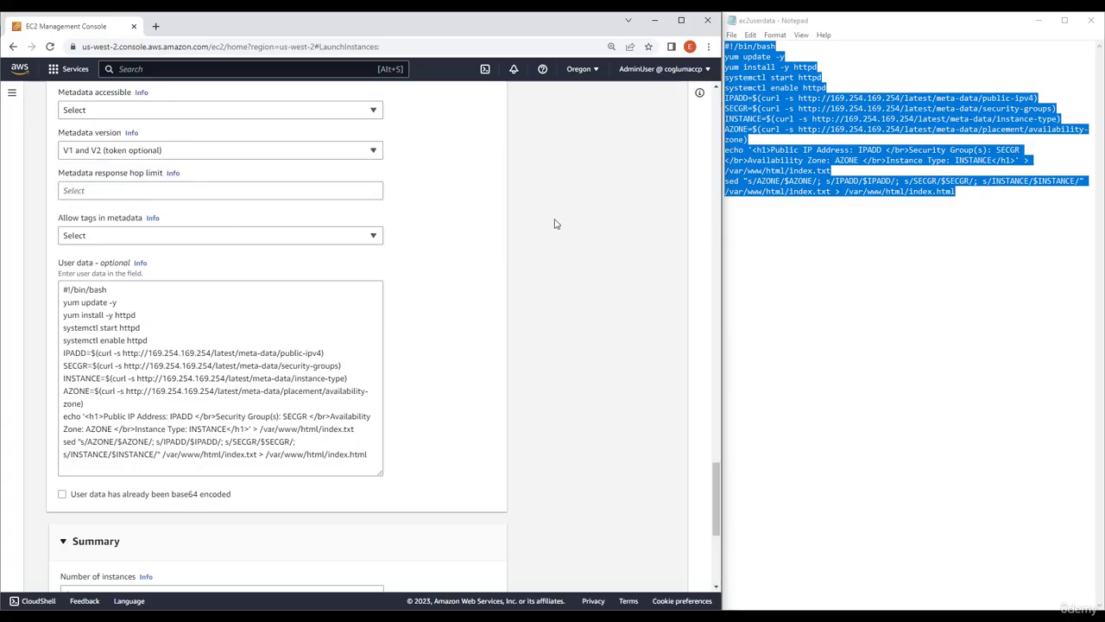
scroll(531, 487, "down", 5)
left_click(469, 545)
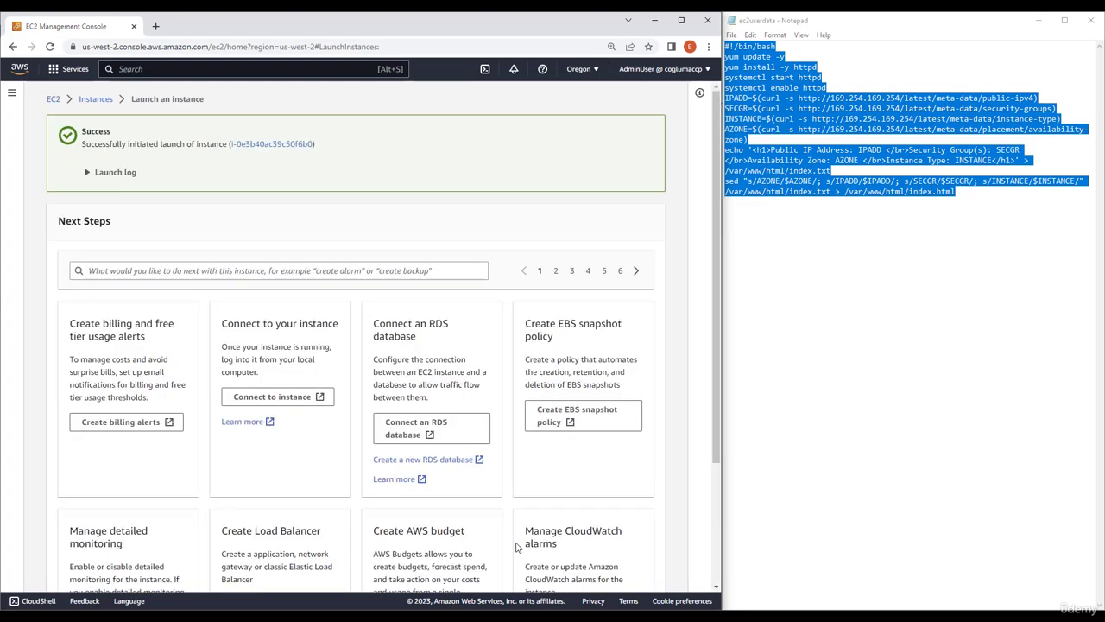
Start launching a third instance from the instances list, keeping the default image and type and choosing the MyKey key pair
left_click(94, 98)
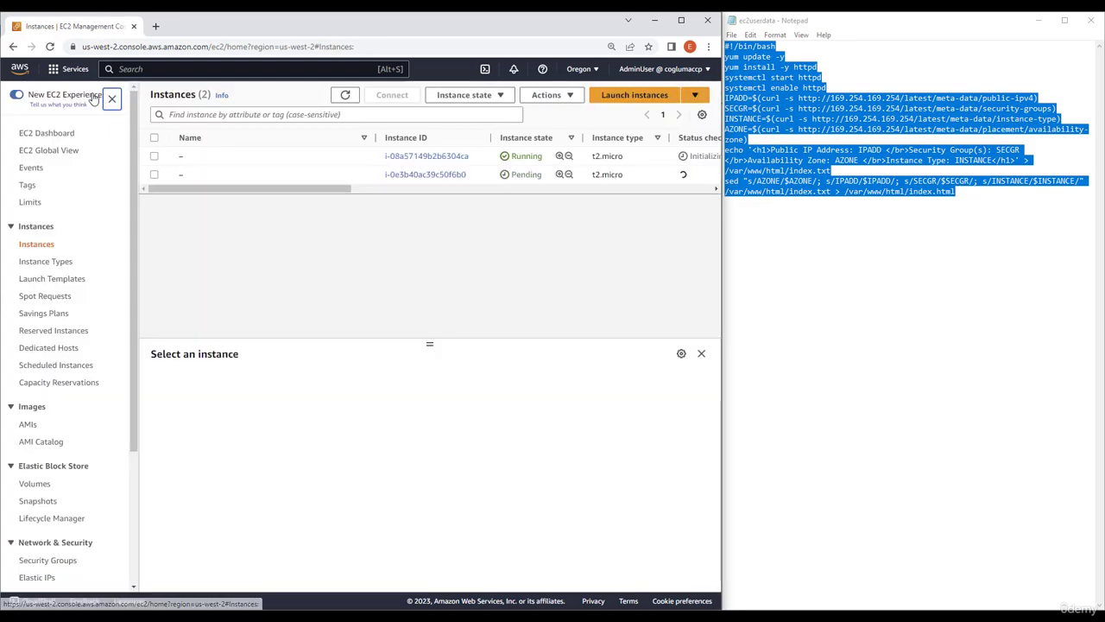
left_click(614, 98)
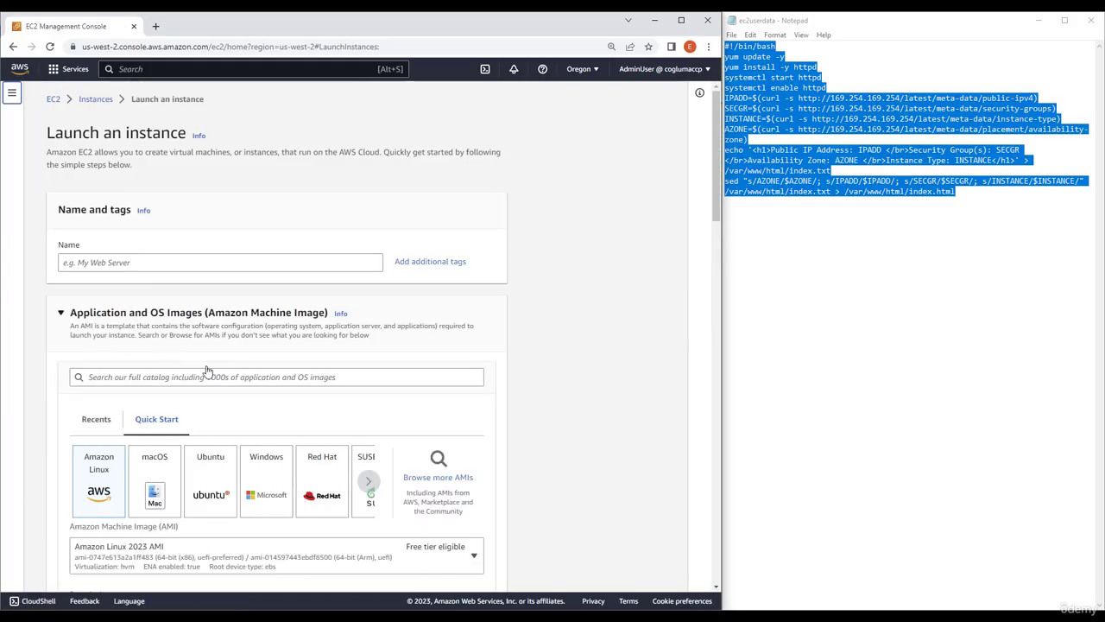
scroll(303, 352, "down", 2)
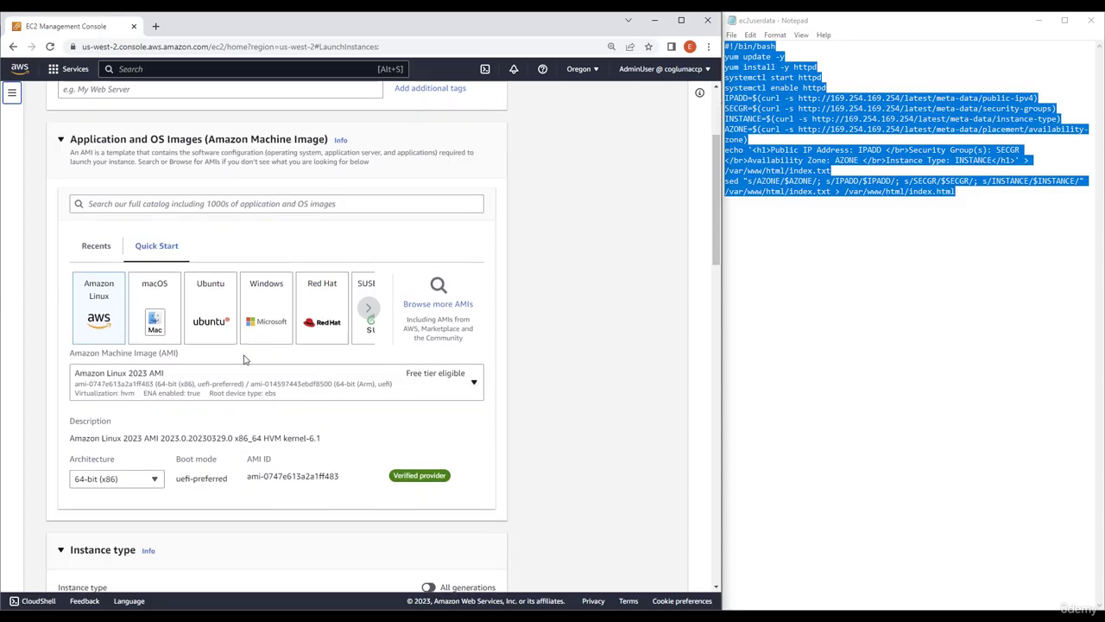
scroll(247, 363, "down", 4)
scroll(193, 370, "down", 1)
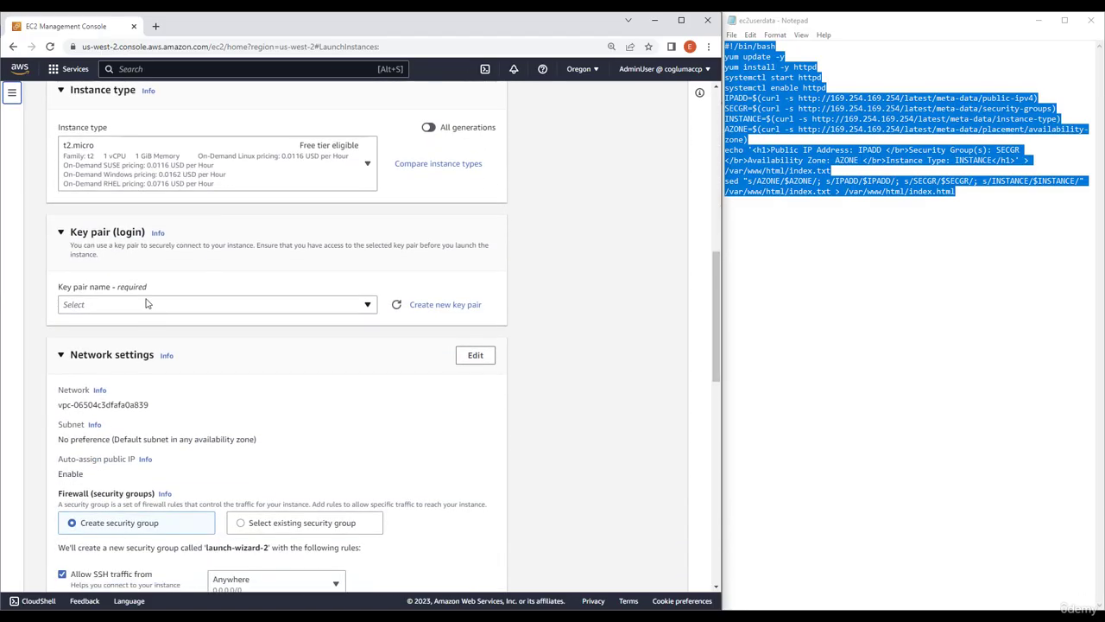
left_click(148, 303)
left_click(126, 371)
Use the existing security group MyCCPSecurityGroup as the third instance's firewall
scroll(228, 393, "down", 2)
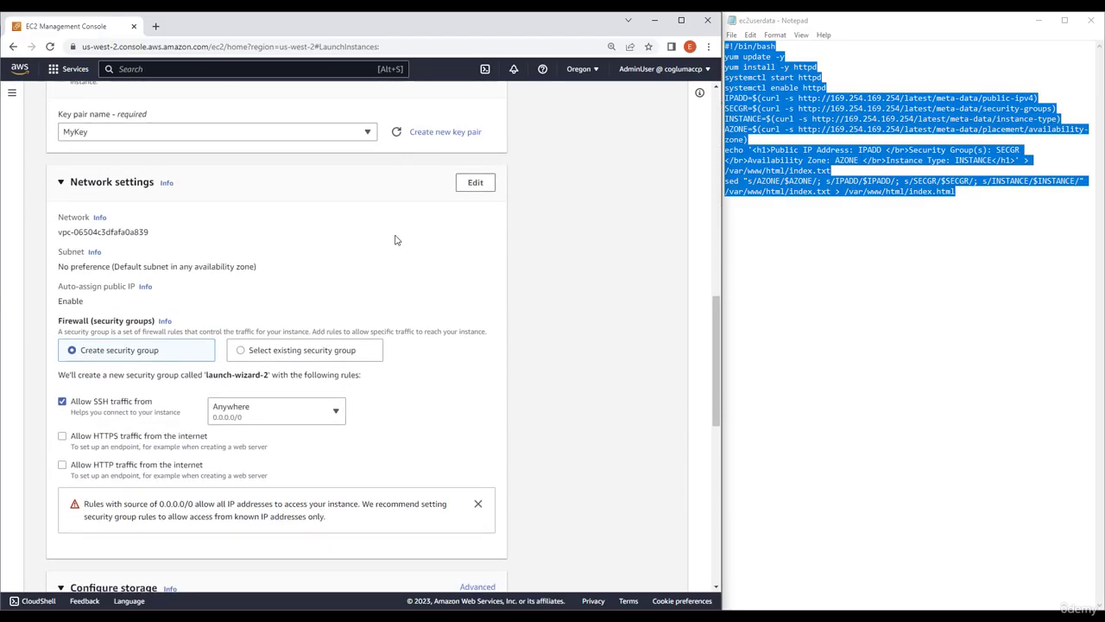
left_click(297, 354)
left_click(205, 397)
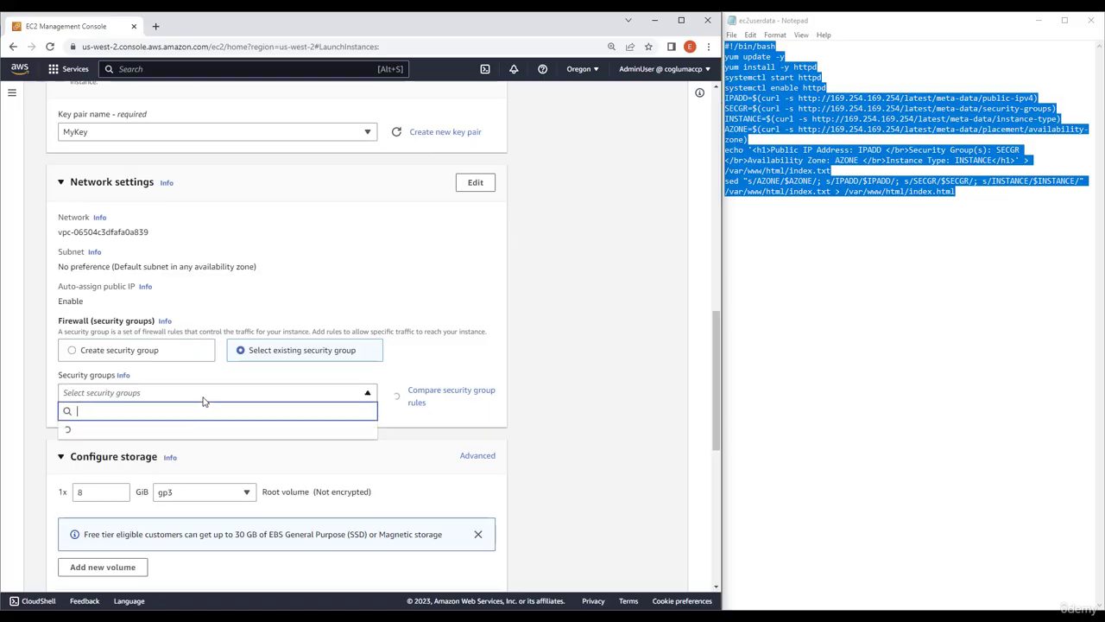
left_click(138, 467)
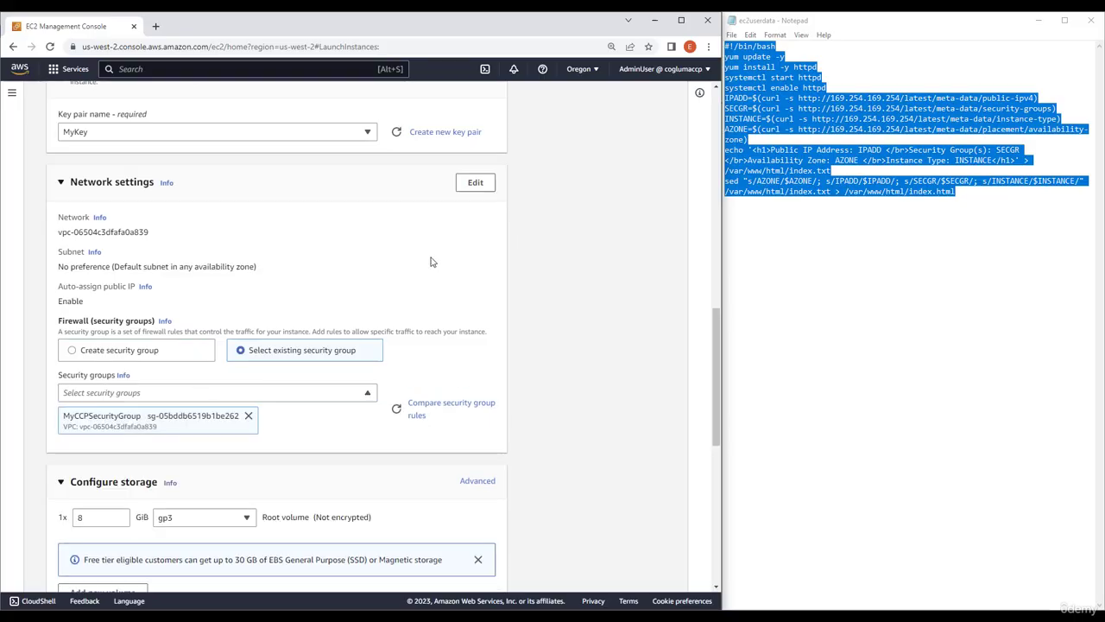
Edit the third instance's network settings to use the subnet in availability zone us-west-2c
left_click(475, 184)
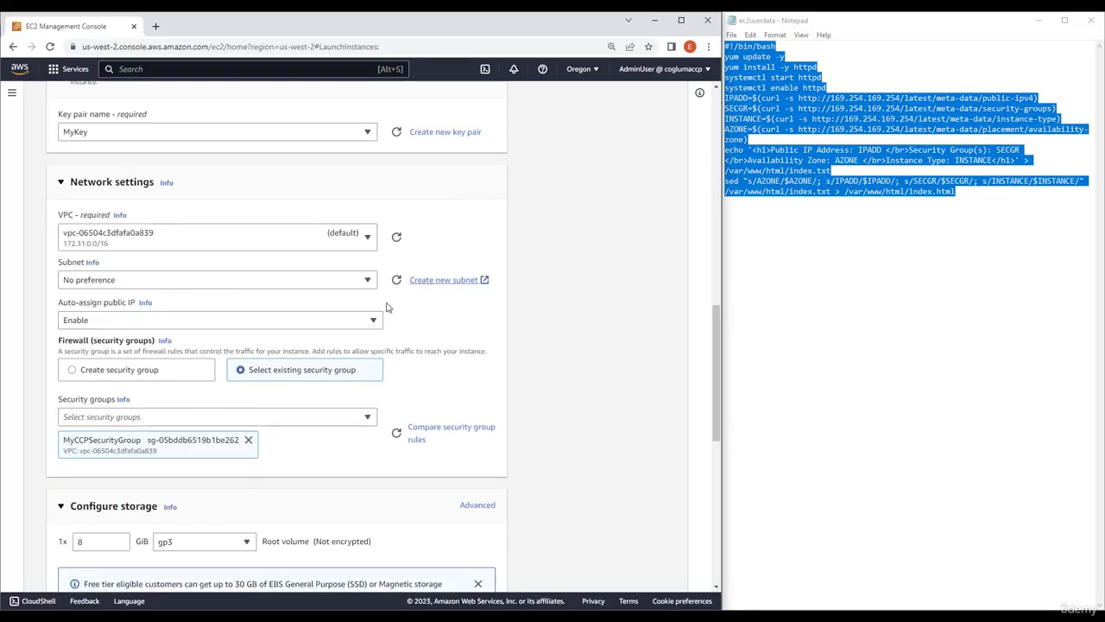
left_click(216, 280)
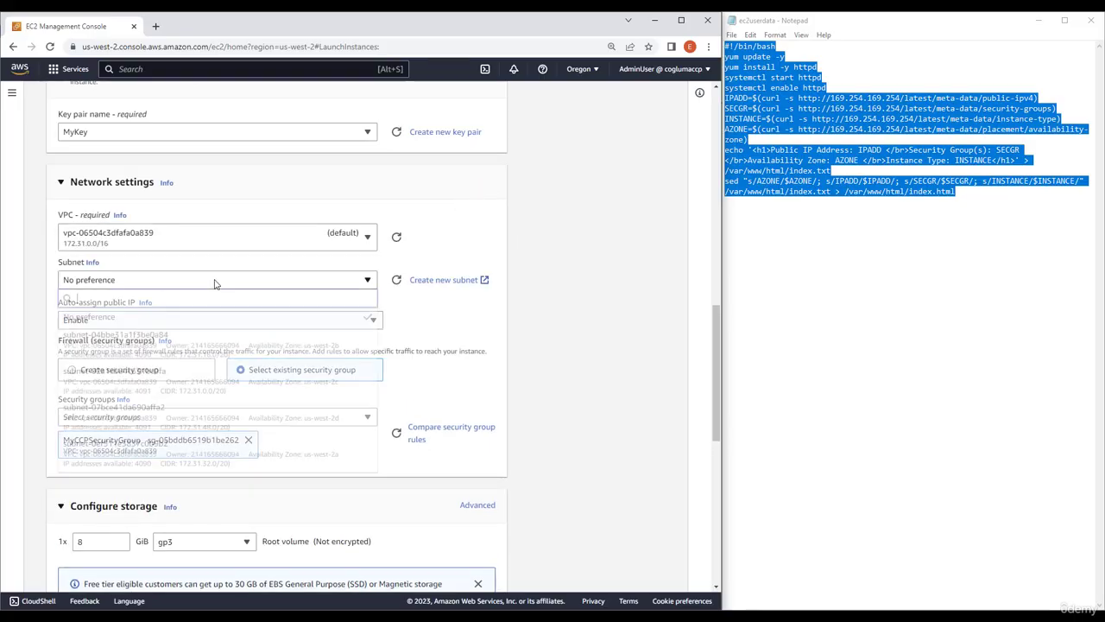
left_click(352, 376)
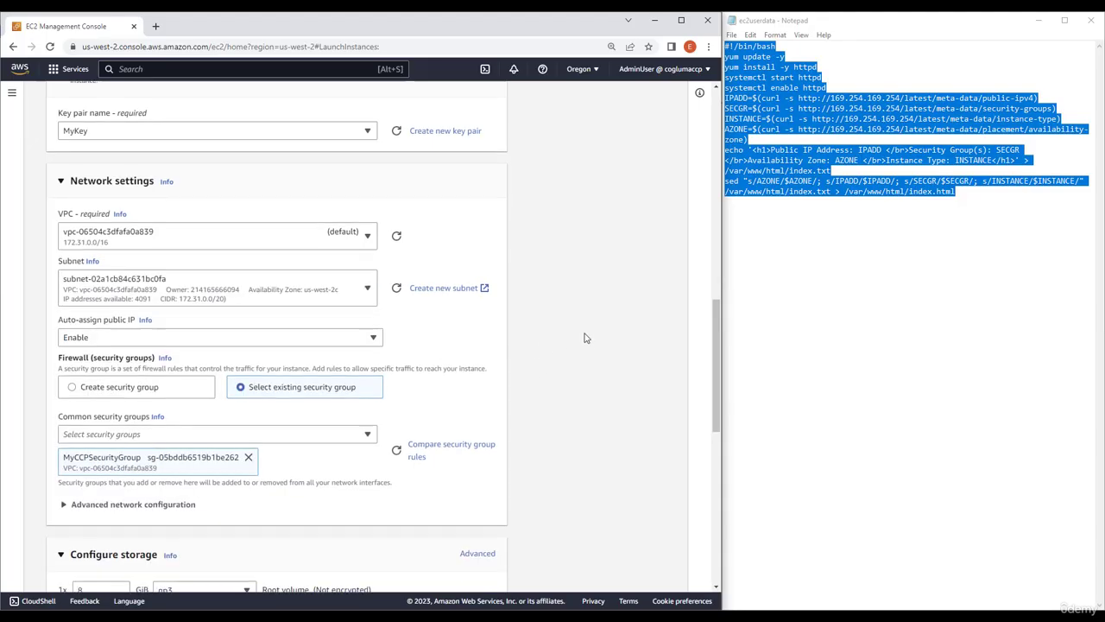
Expand the third instance's advanced details and paste the copied bash script into its user data
scroll(584, 337, "down", 5)
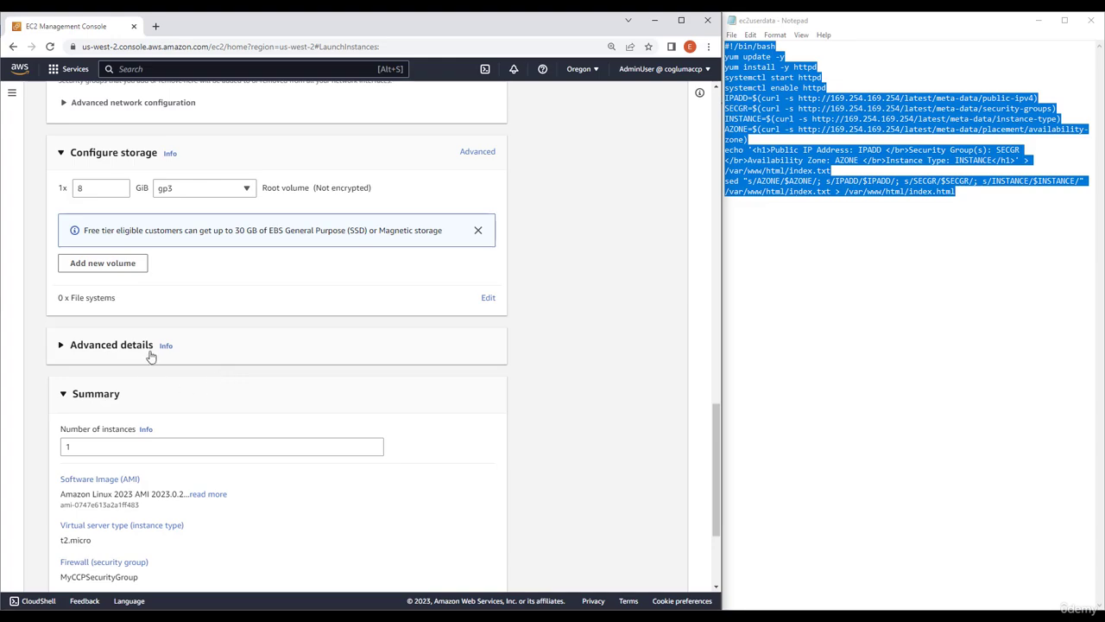
left_click(269, 355)
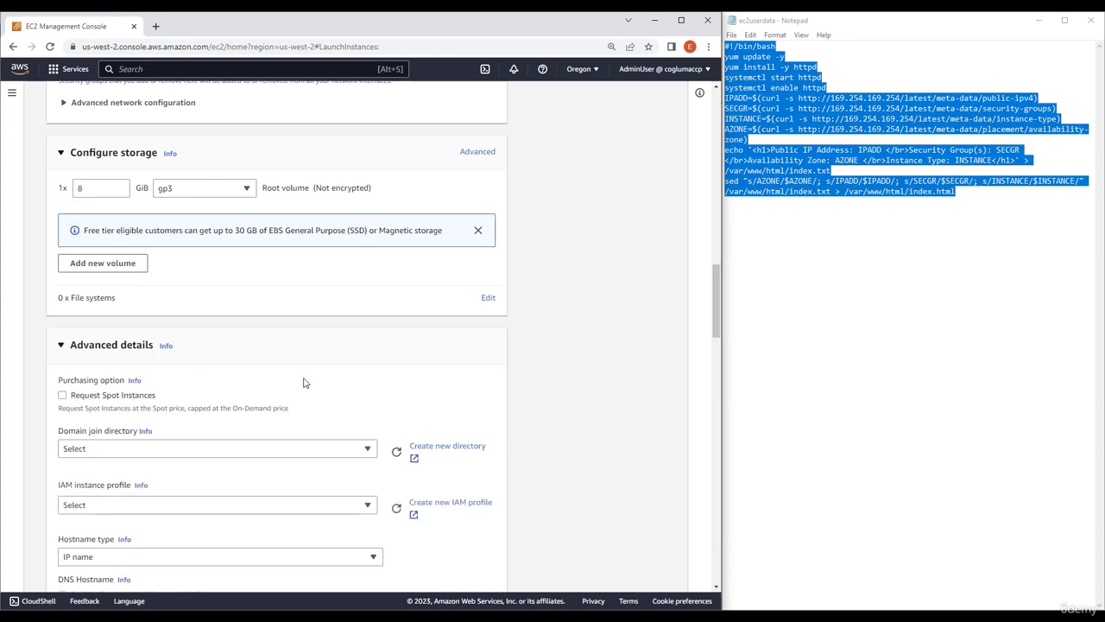
scroll(304, 382, "down", 2)
scroll(303, 377, "down", 15)
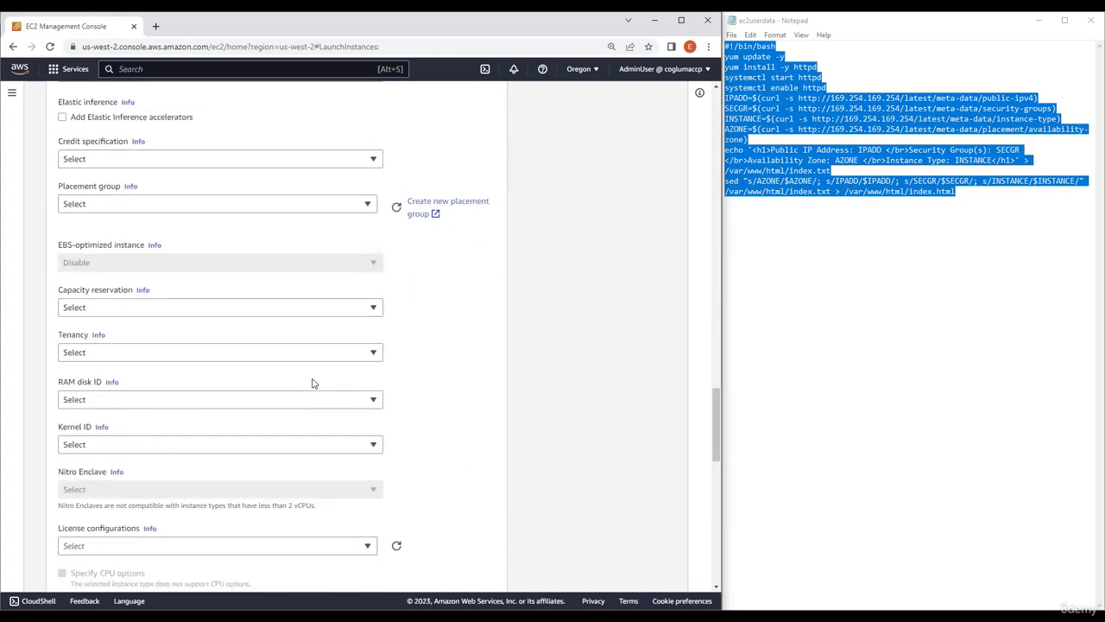
right_click(208, 397)
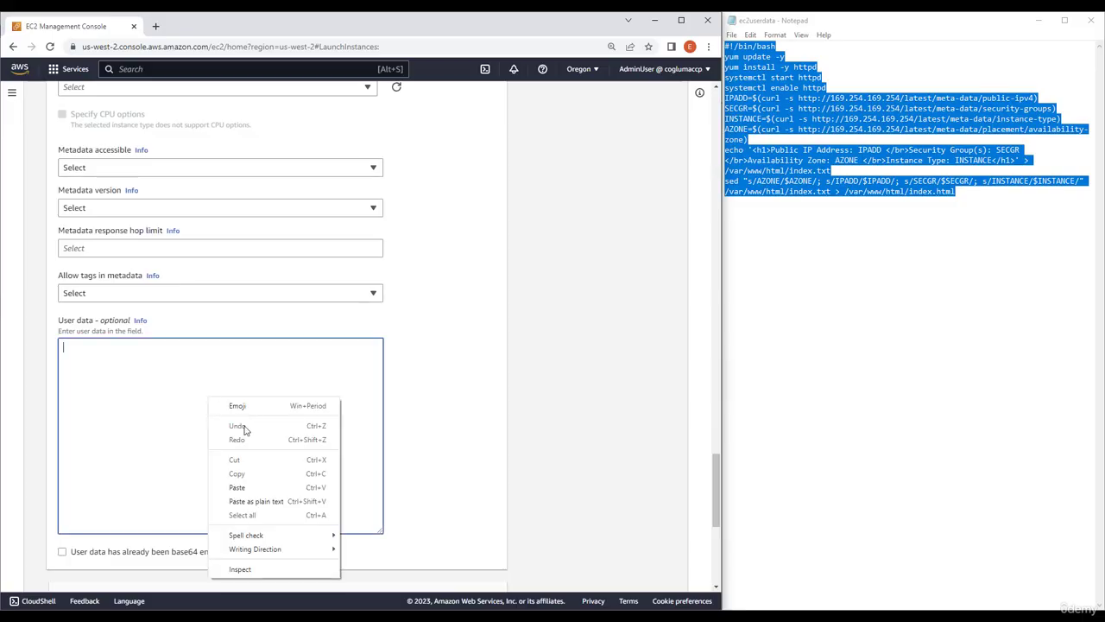
left_click(264, 486)
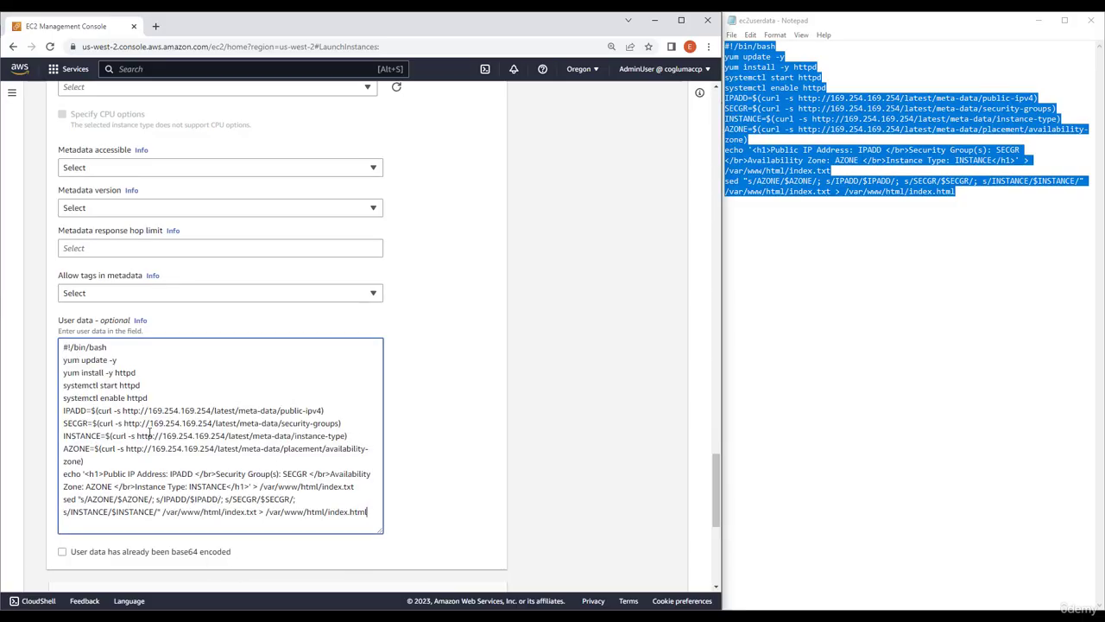
Set the third instance's metadata version to V1 and V2 (token optional), then launch it after reviewing its network settings
left_click(134, 212)
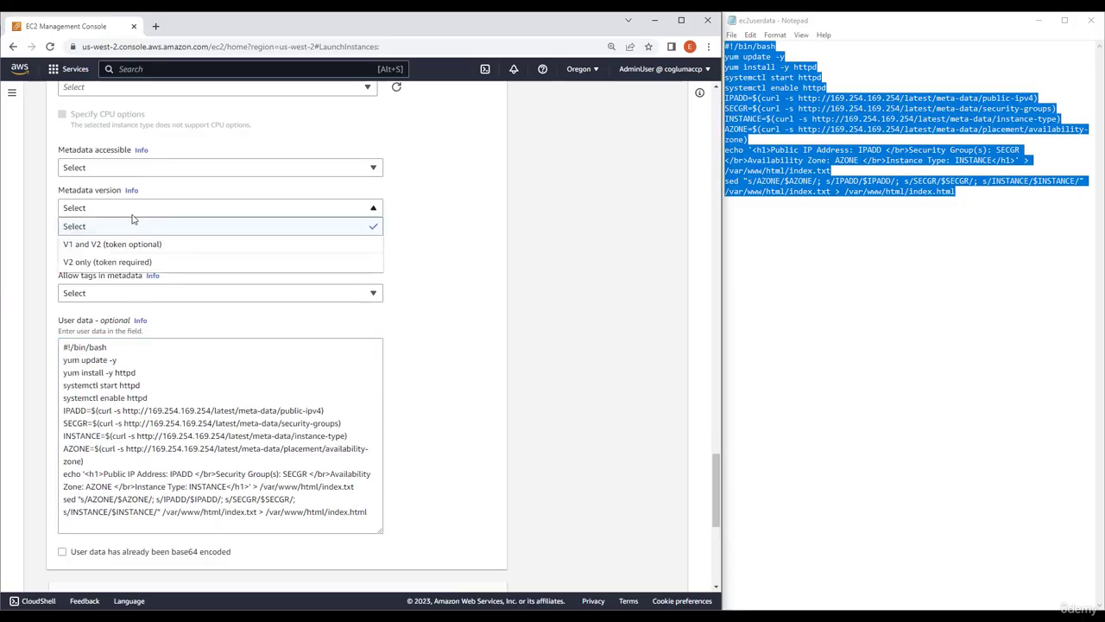
left_click(83, 247)
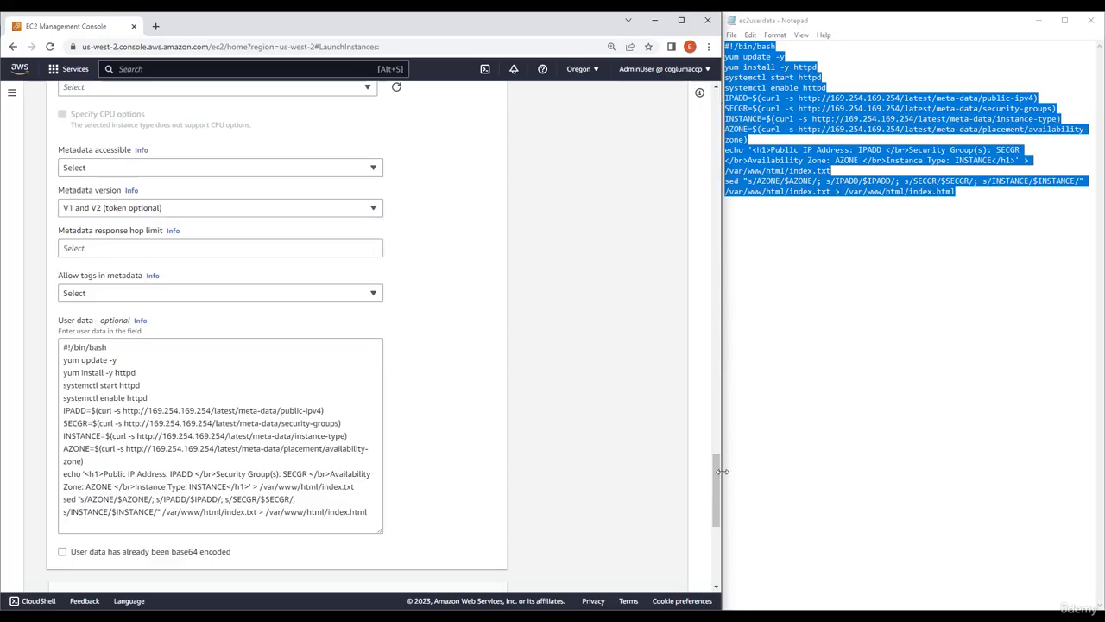
left_click_drag(714, 470, 700, 215)
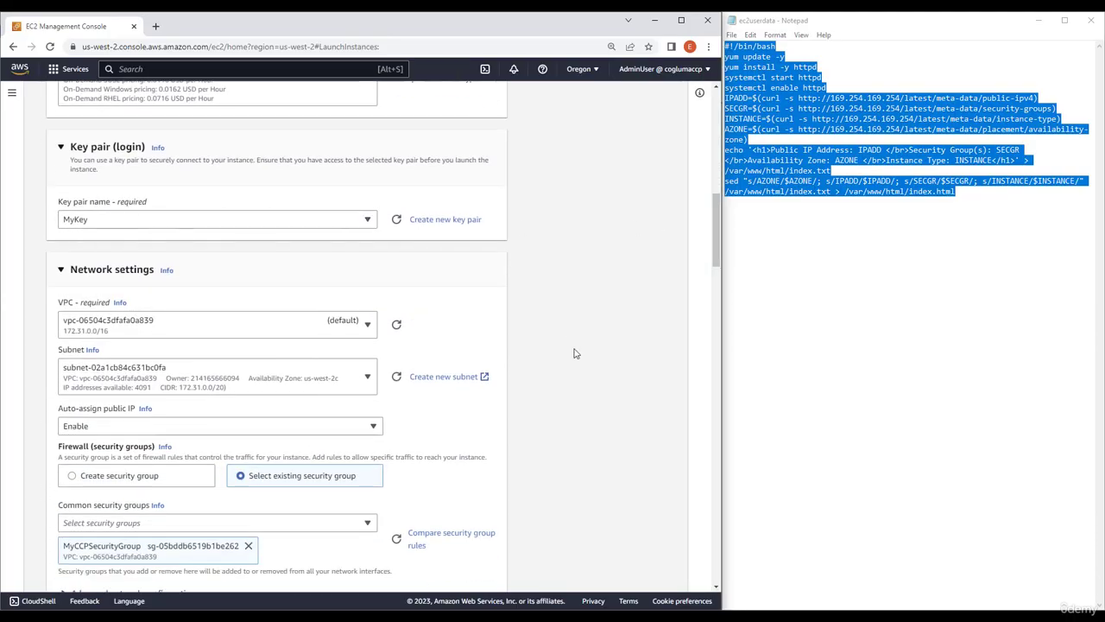
left_click_drag(717, 232, 715, 250)
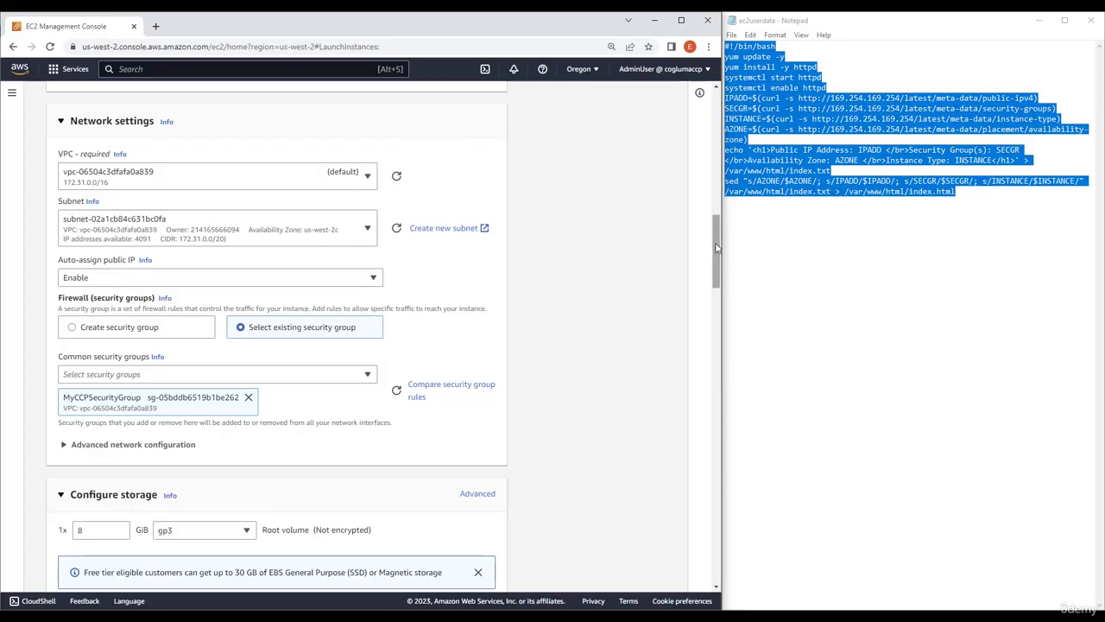
left_click_drag(715, 249, 710, 504)
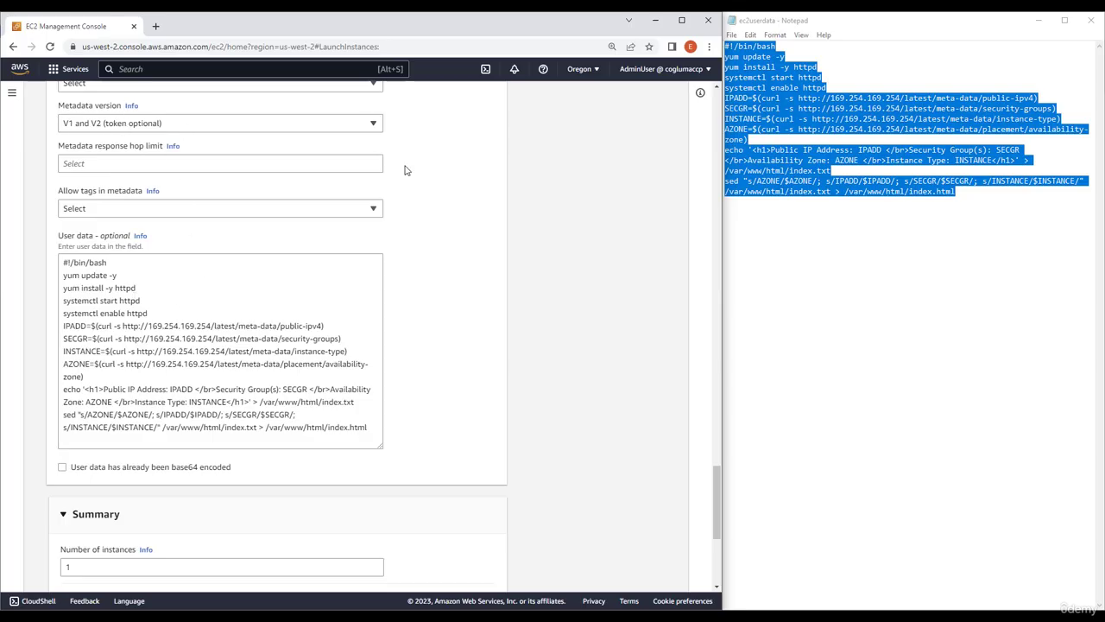
scroll(542, 418, "down", 4)
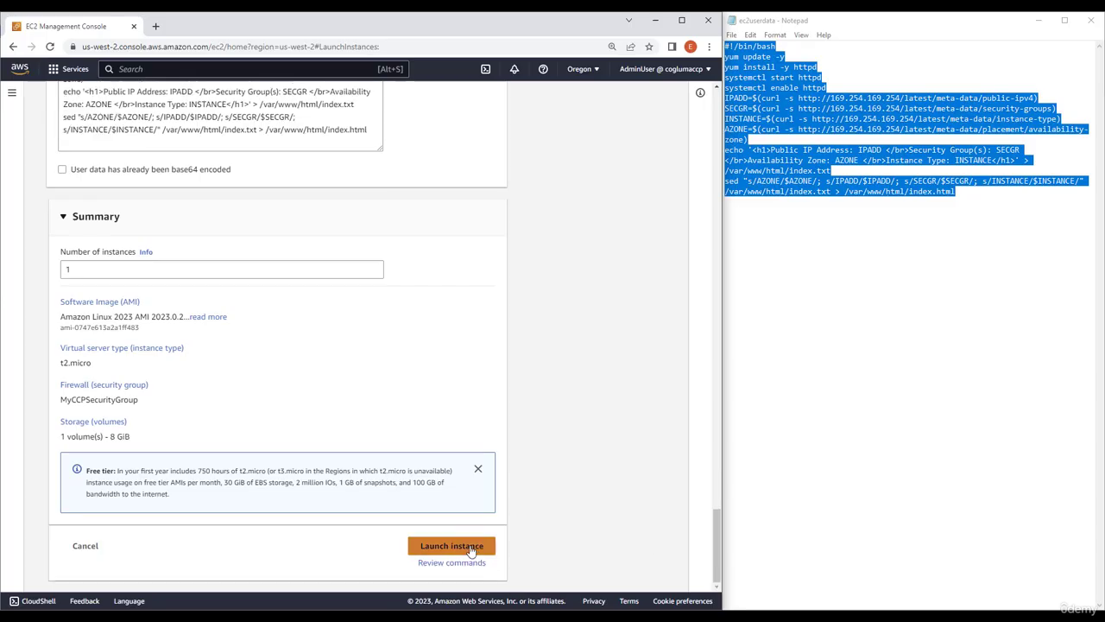
left_click(471, 550)
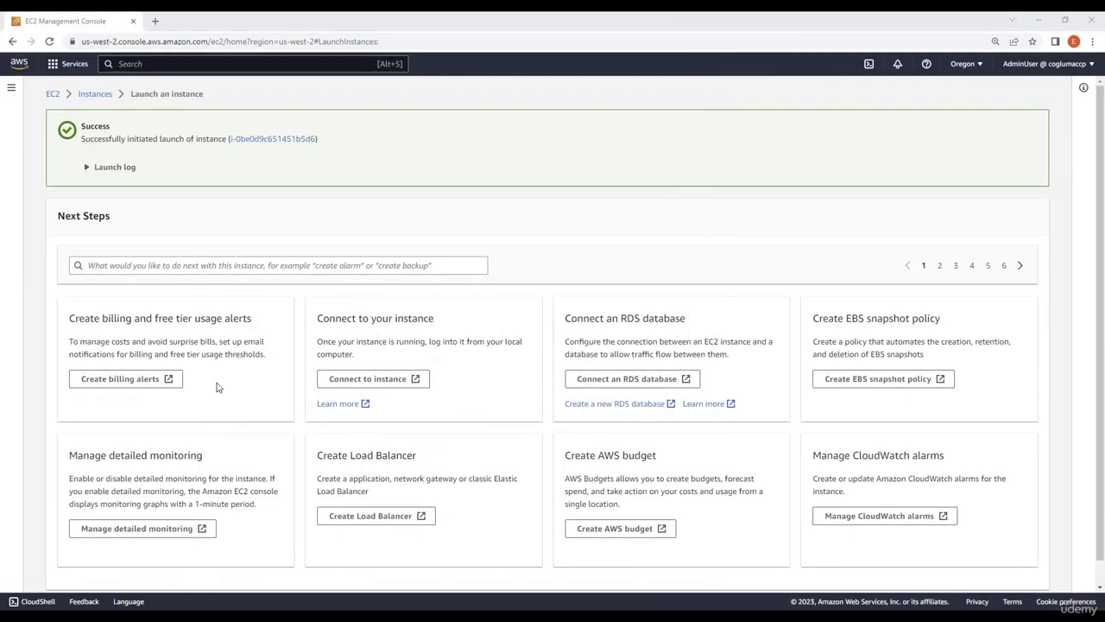
Start creating a target group under EC2 load balancing, keeping Instances as the target type
left_click(54, 93)
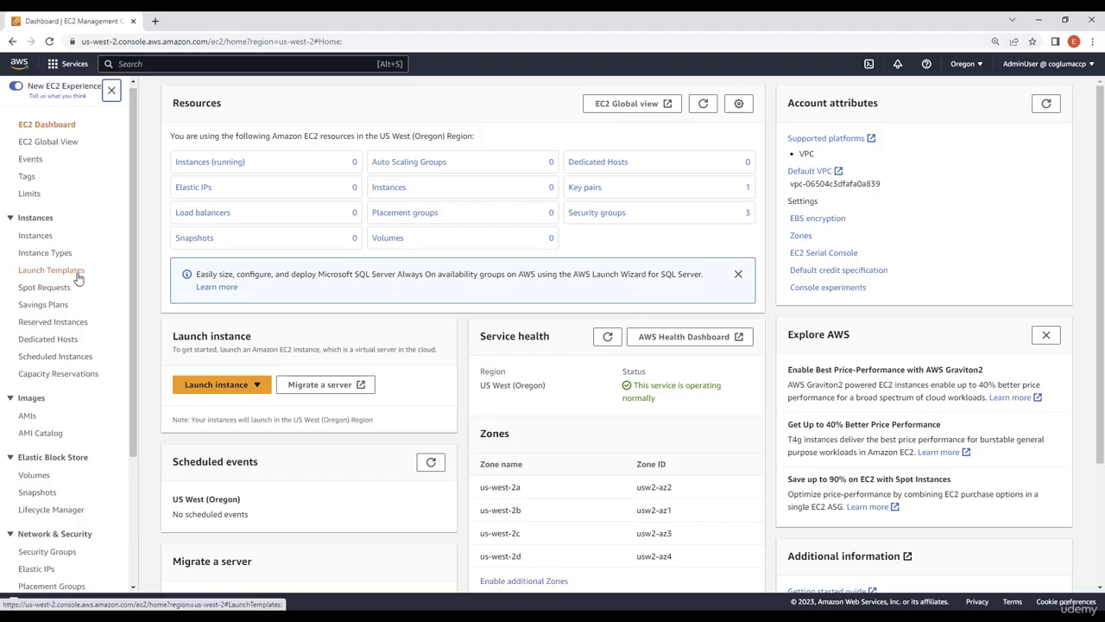
scroll(77, 276, "down", 2)
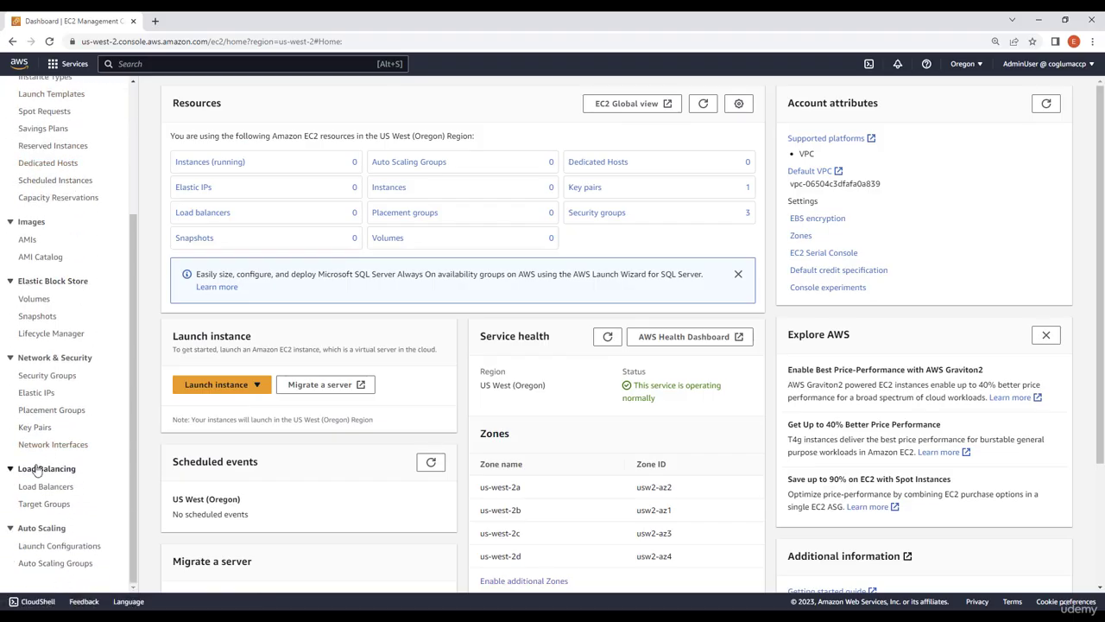
left_click(47, 508)
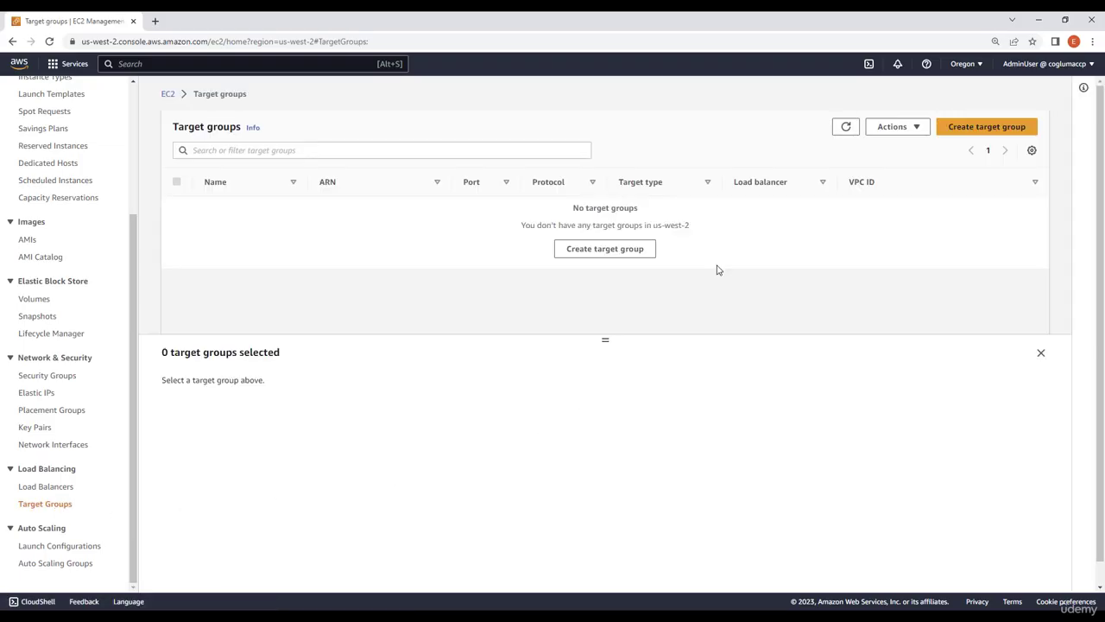
left_click(981, 129)
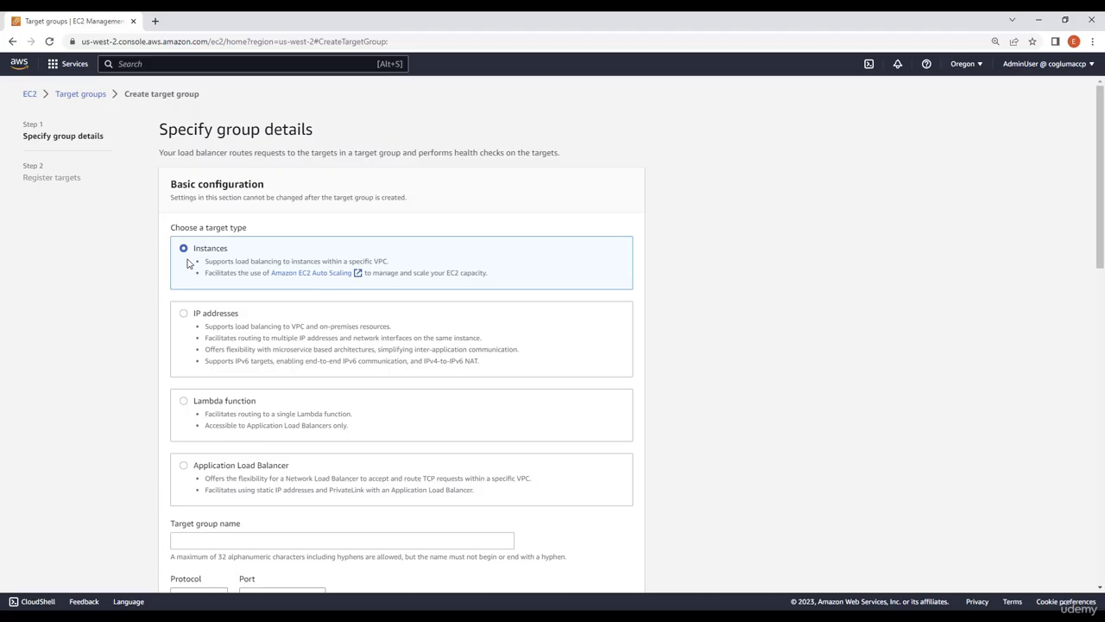
scroll(222, 259, "down", 3)
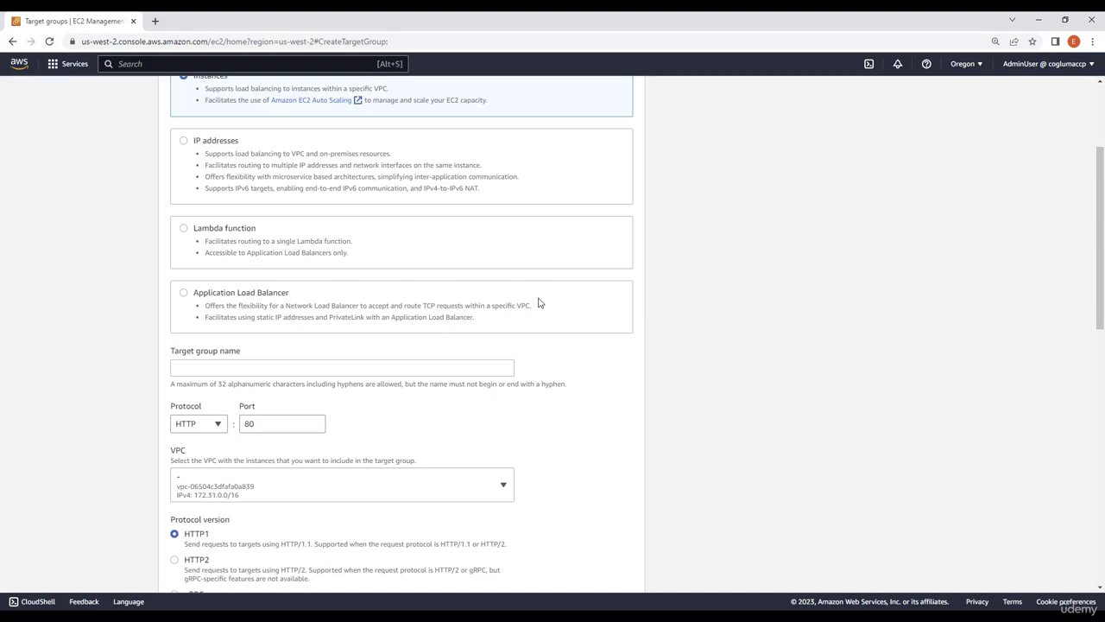
Name the target group MyTargetGroup, keeping the HTTP protocol on port 80
scroll(260, 337, "down", 1)
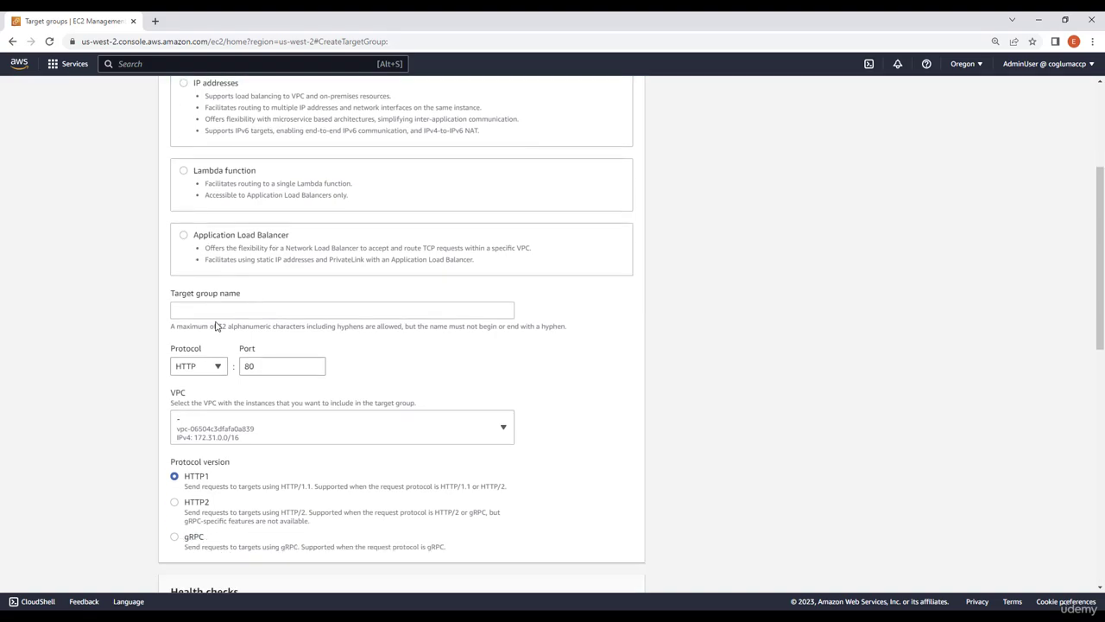
left_click(219, 312)
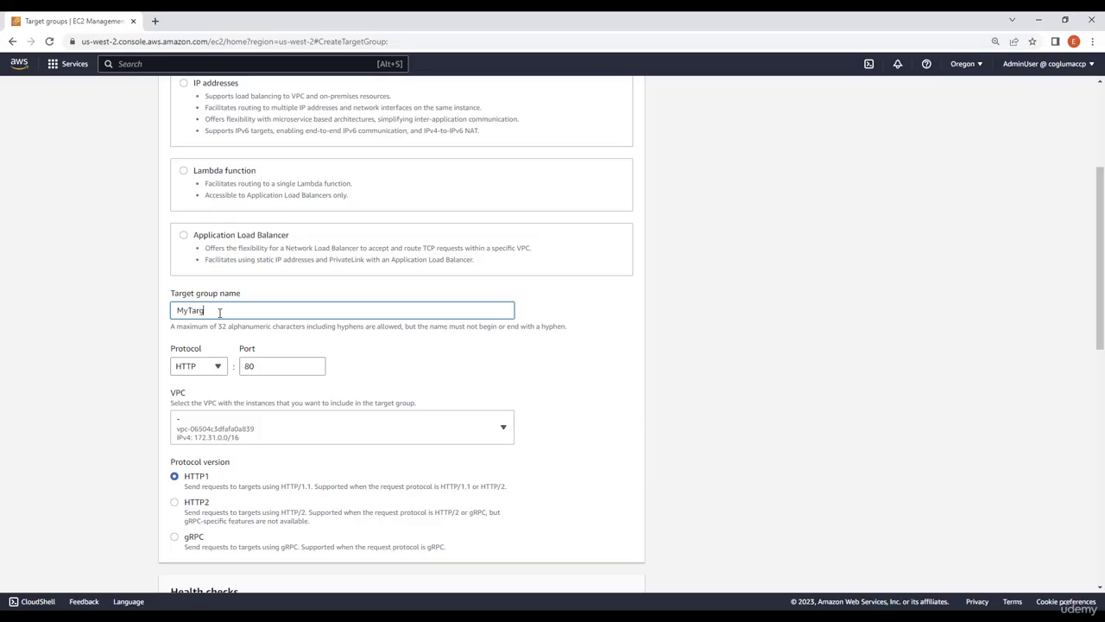
type("MyTargetGroup")
Expand and review the target group's advanced health check settings, keep the defaults, and proceed to registering targets
scroll(389, 309, "down", 2)
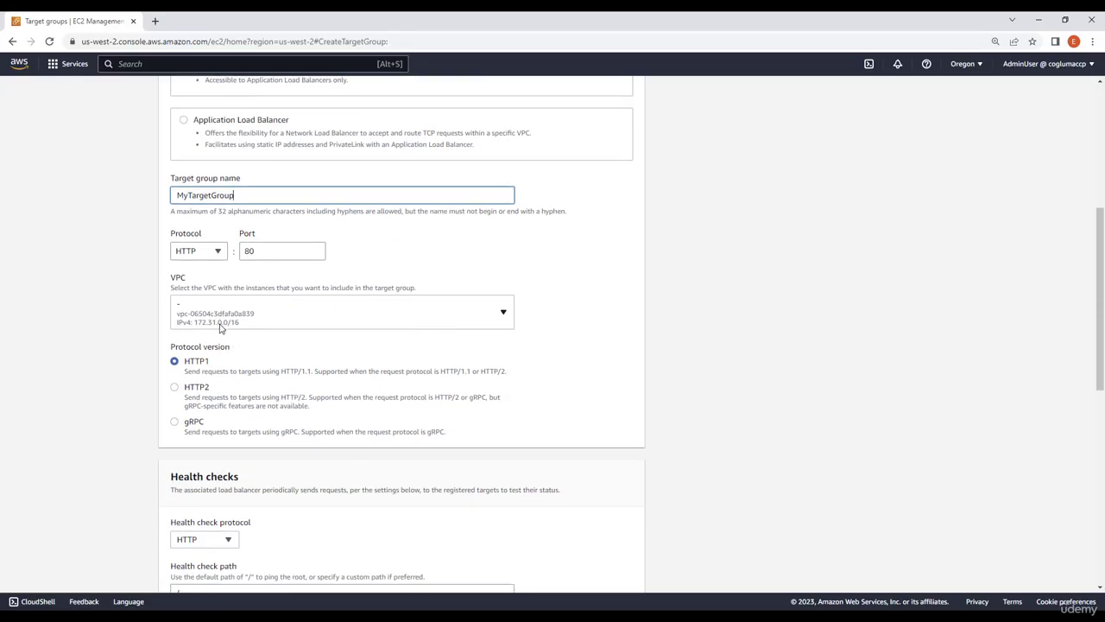
scroll(219, 336, "down", 1)
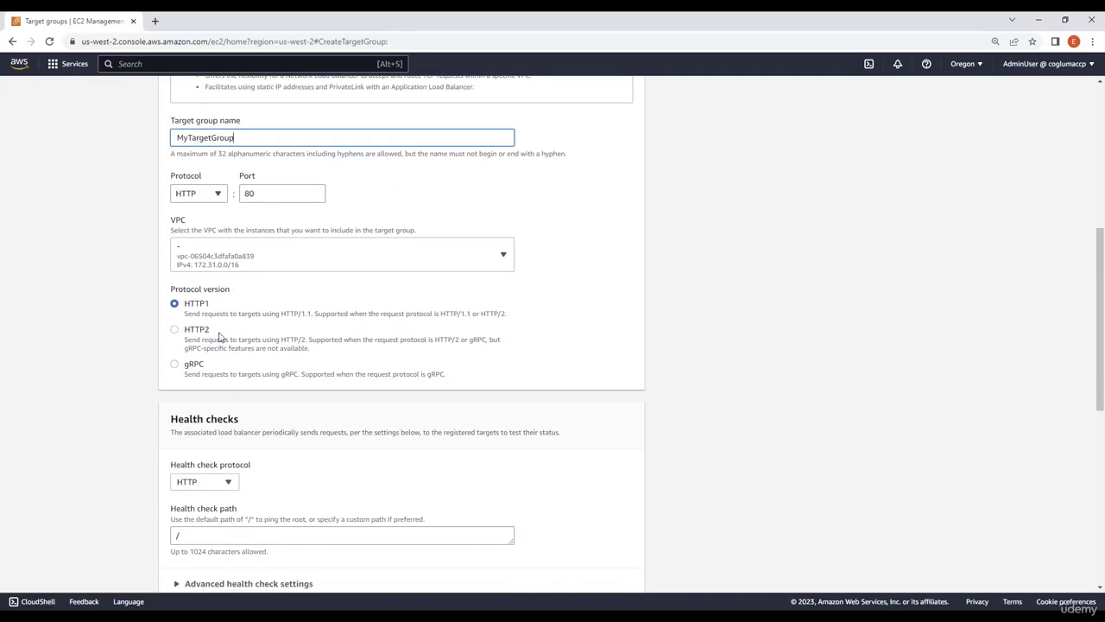
scroll(370, 456, "down", 3)
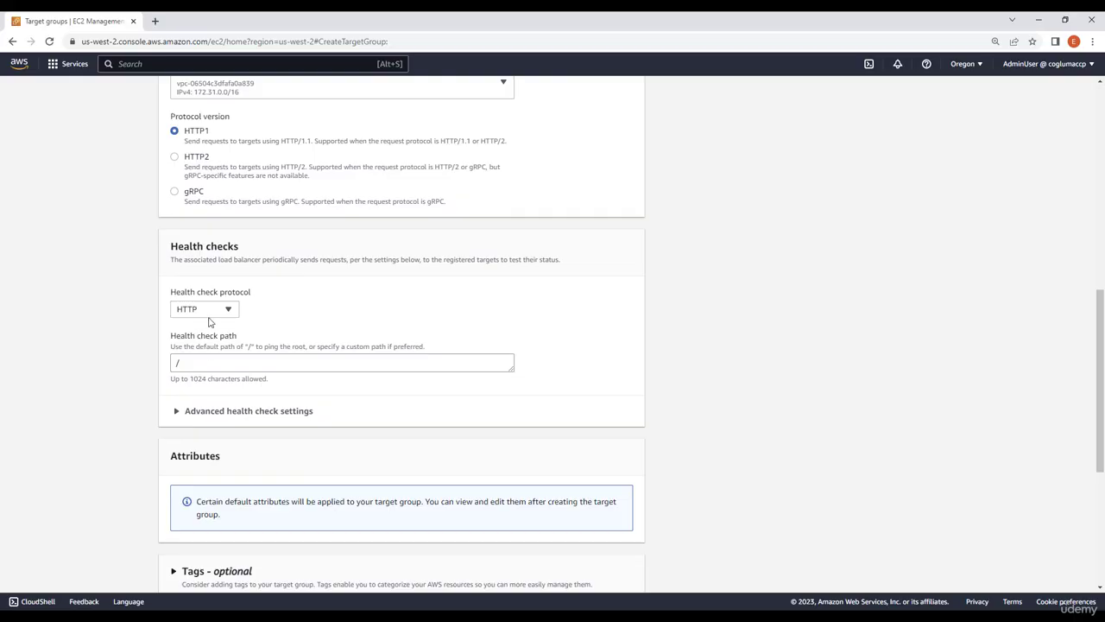
scroll(229, 446, "down", 2)
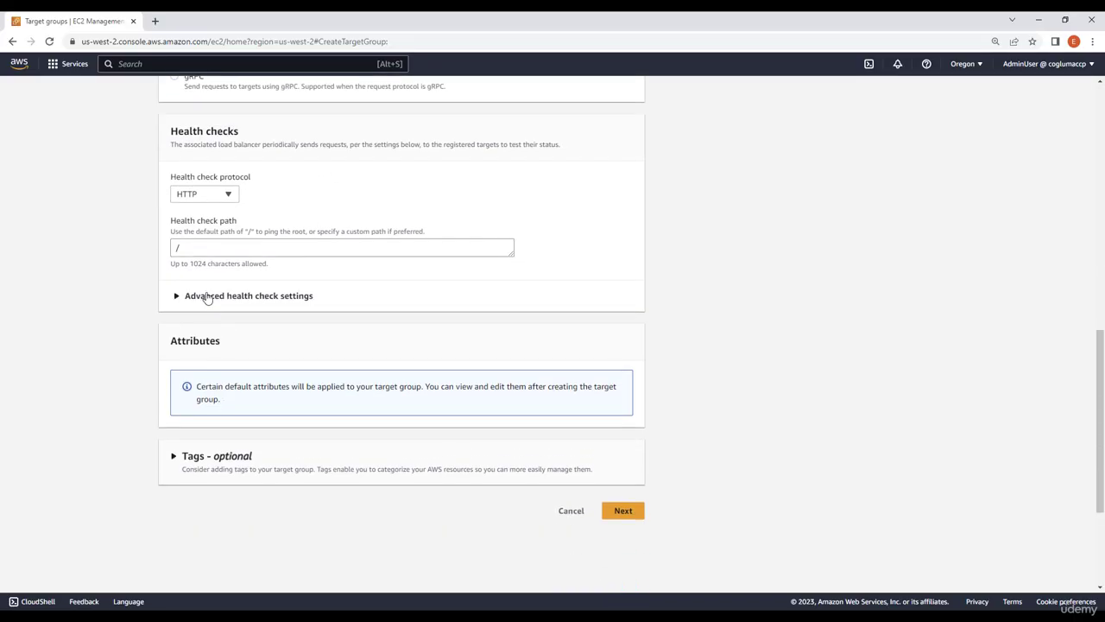
left_click(211, 291)
scroll(284, 388, "down", 3)
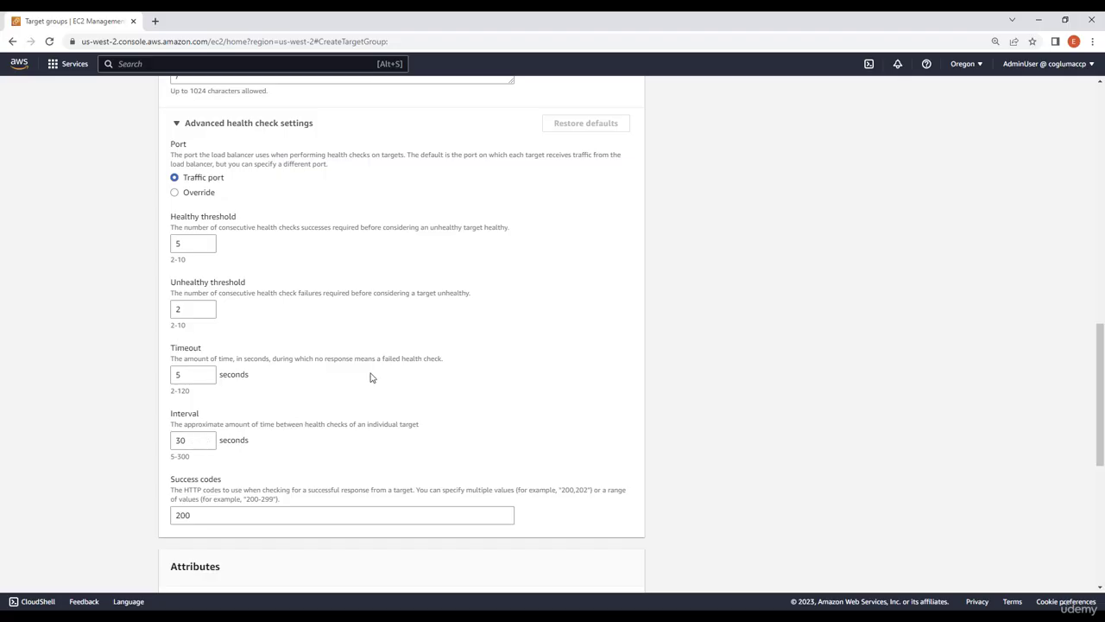
scroll(371, 377, "down", 4)
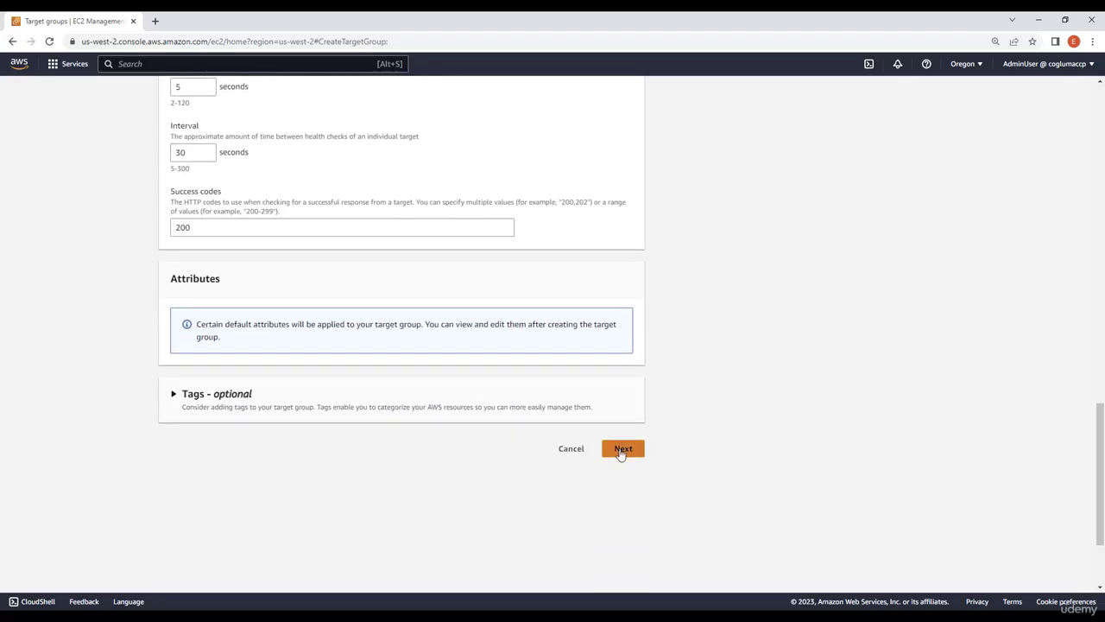
left_click(621, 453)
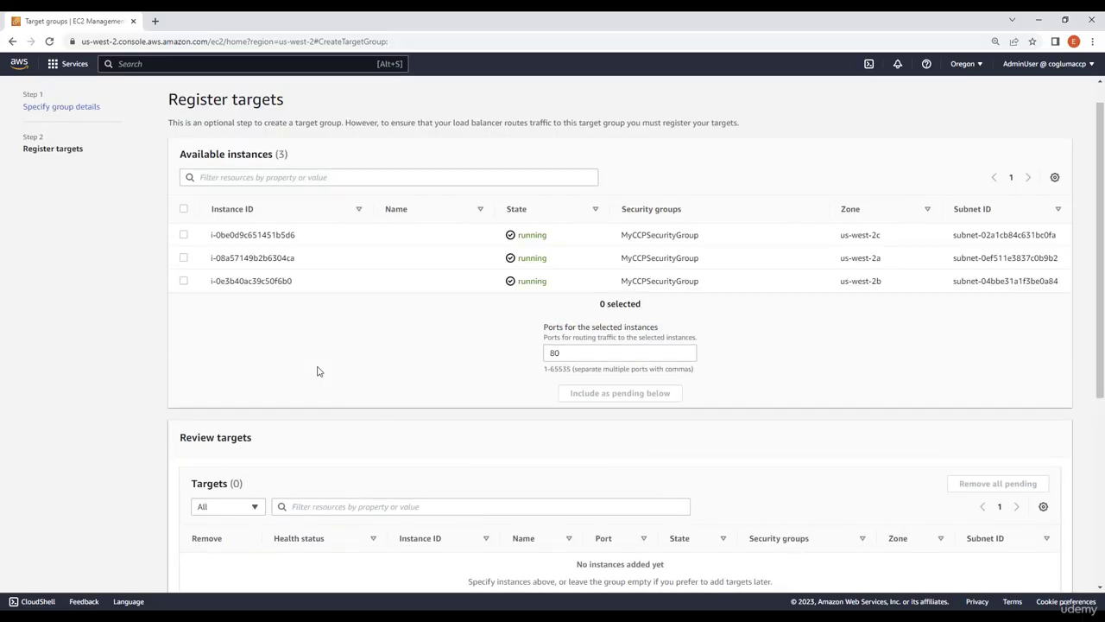
Include all three running instances as pending targets on port 80 and create the target group
left_click(183, 236)
left_click(183, 258)
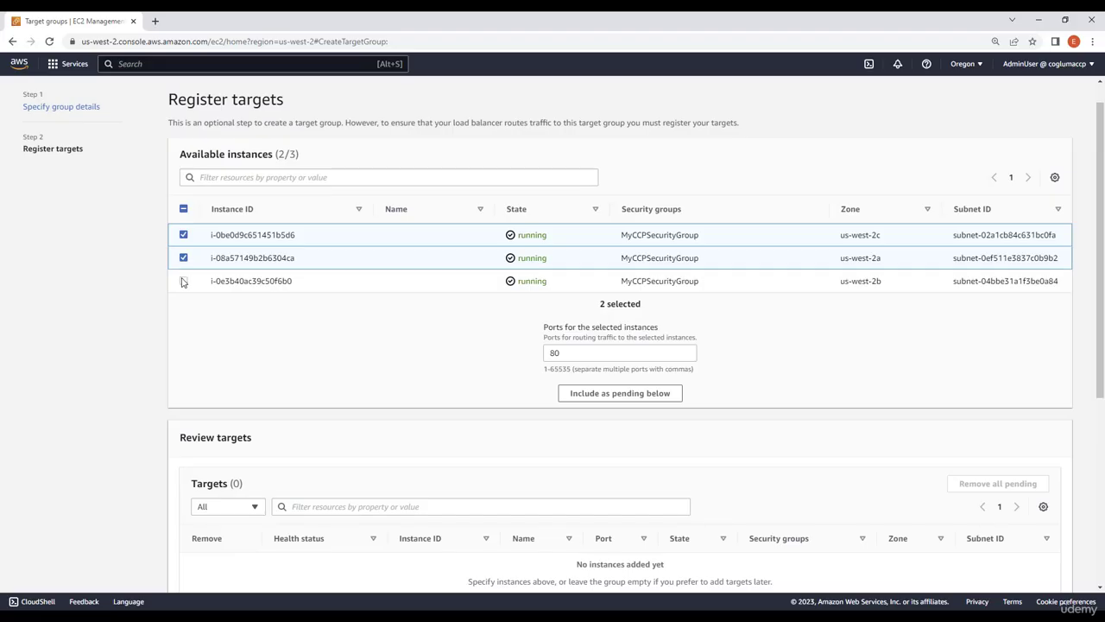
left_click(183, 282)
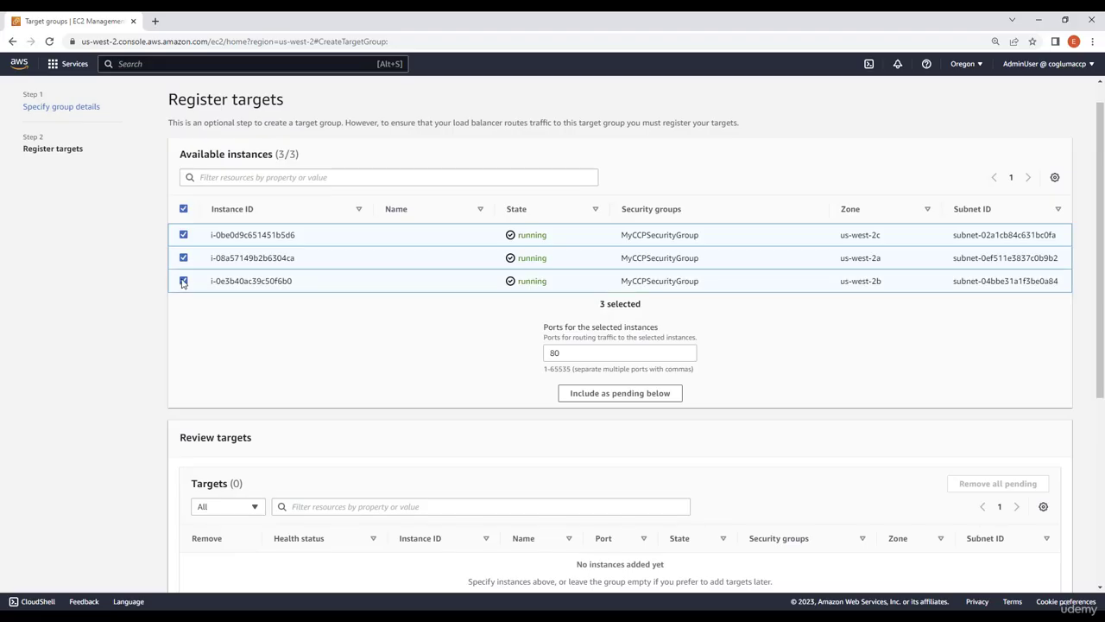
left_click(631, 394)
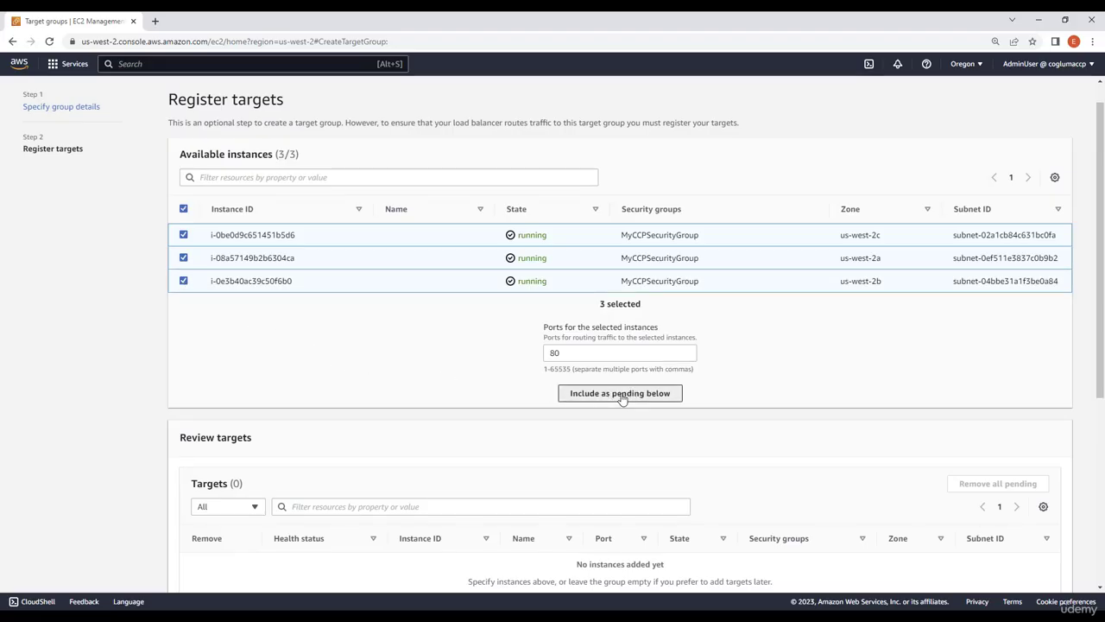
scroll(439, 383, "down", 3)
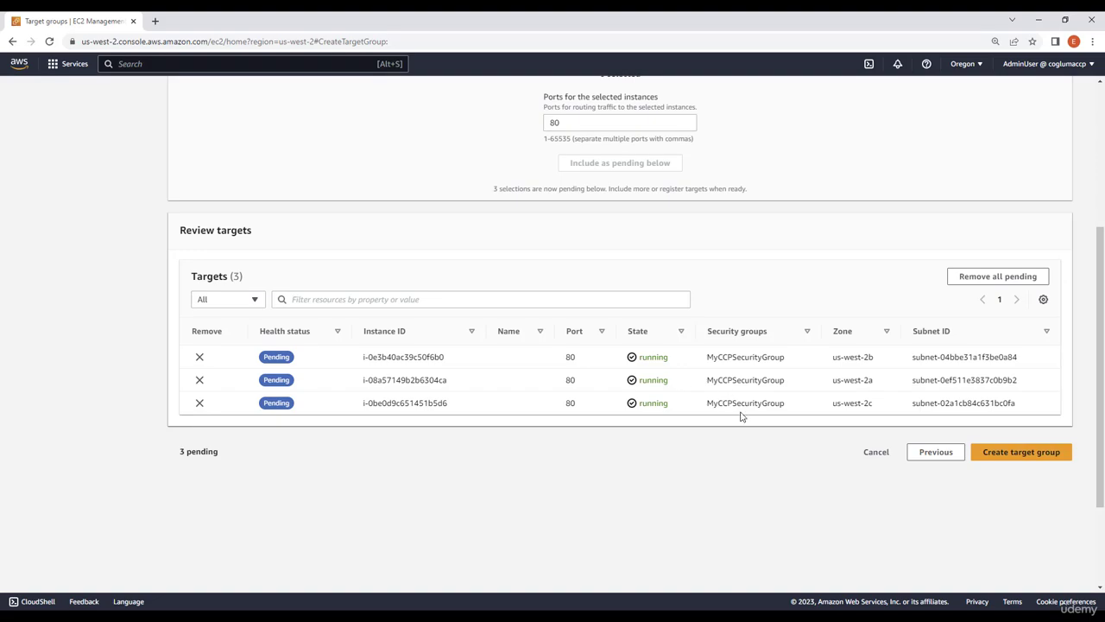
left_click(1022, 452)
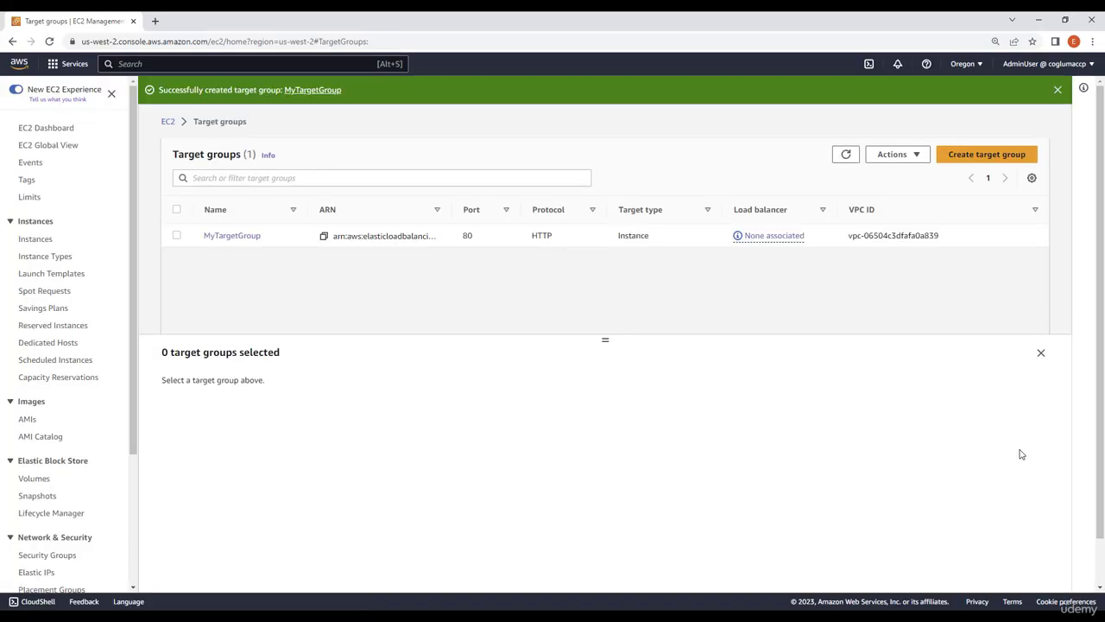
Open MyTargetGroup's details and examine the health status of its registered targets
left_click(246, 240)
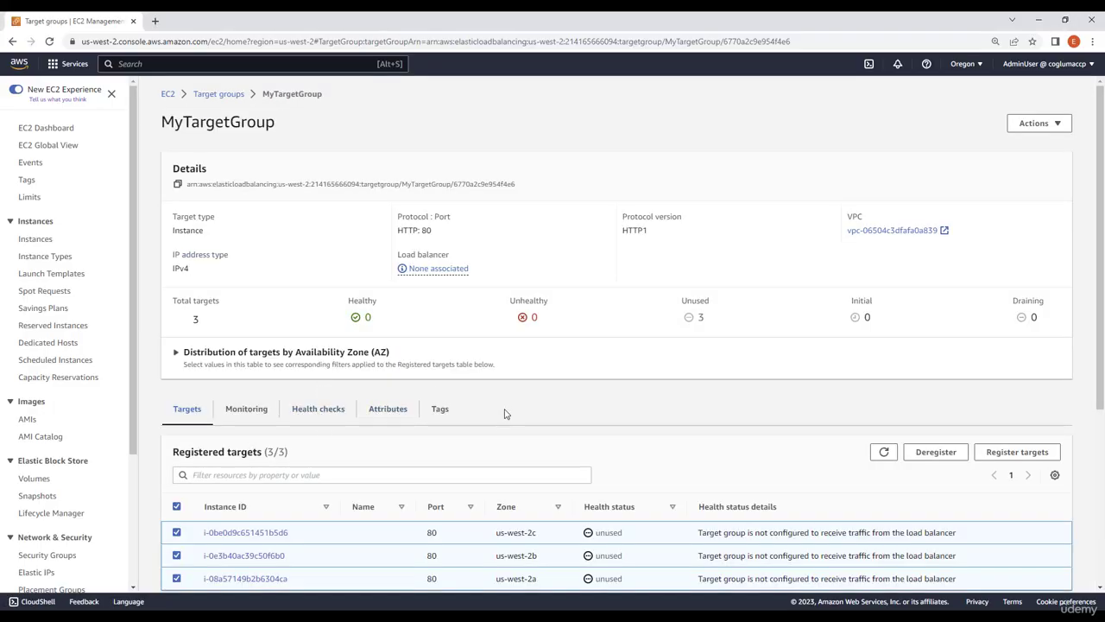
scroll(506, 415, "down", 2)
scroll(475, 415, "down", 1)
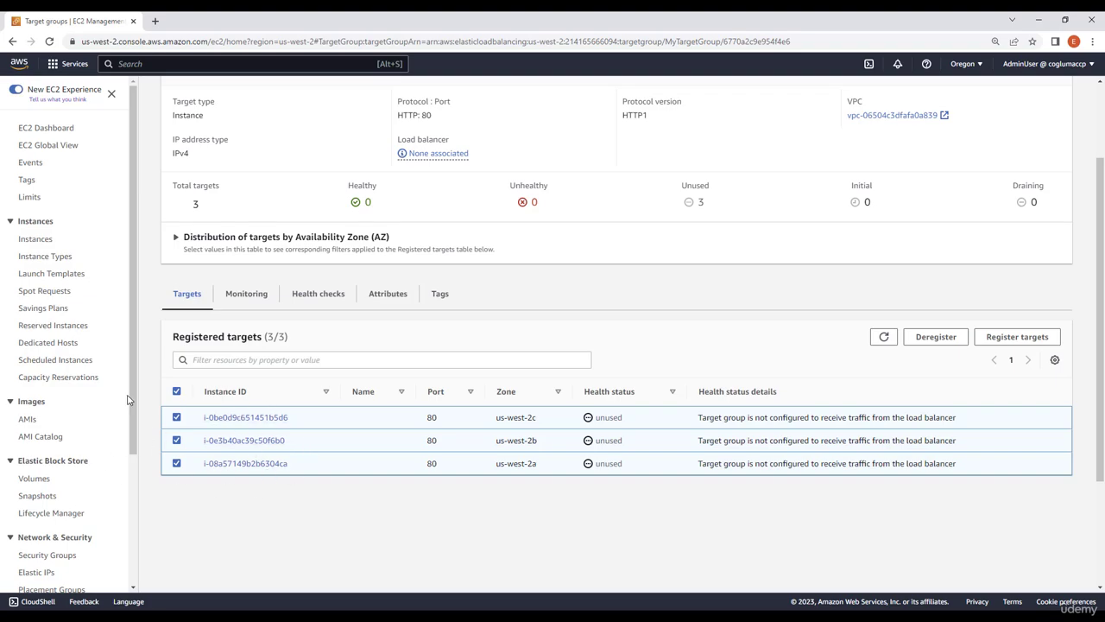
Start creating a load balancer under EC2 load balancing, choosing the Application Load Balancer type
left_click_drag(130, 395, 128, 531)
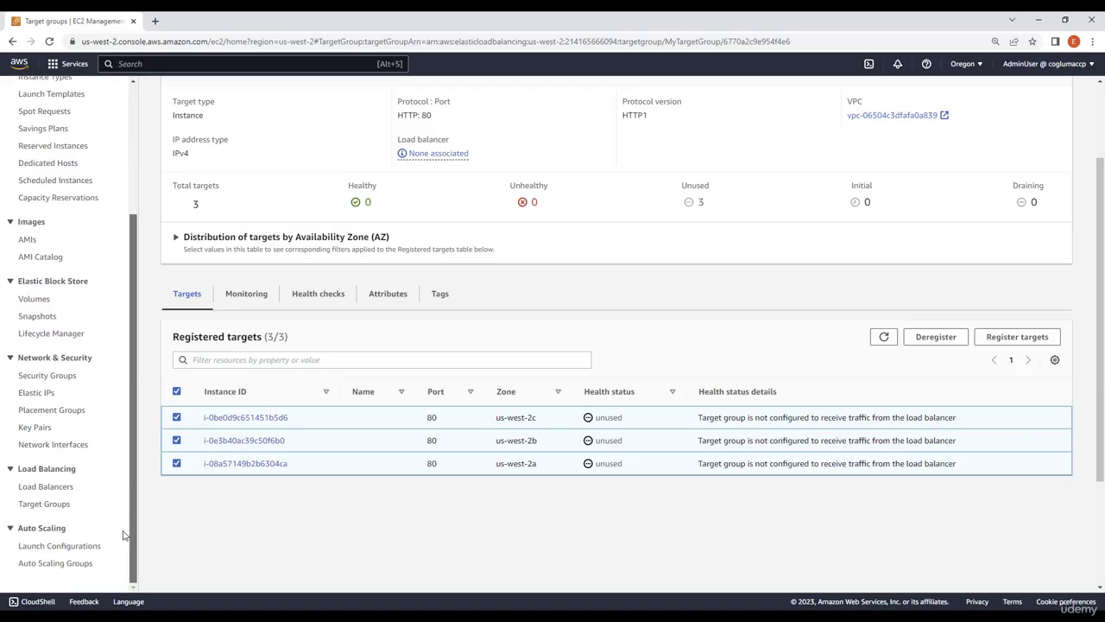
left_click(48, 488)
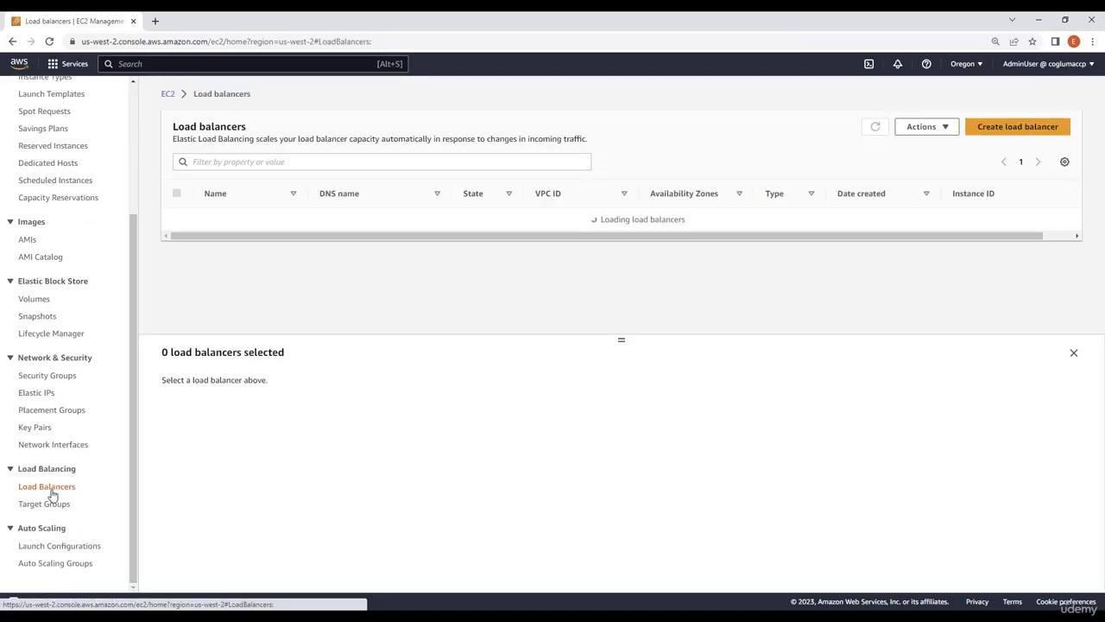
left_click(1030, 131)
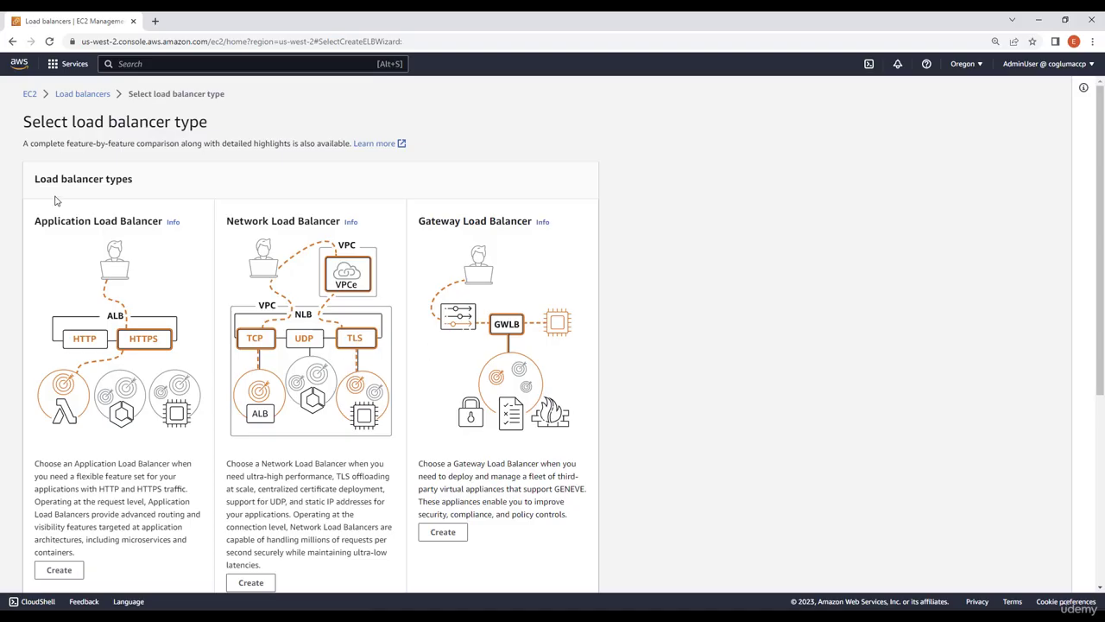
scroll(86, 199, "down", 1)
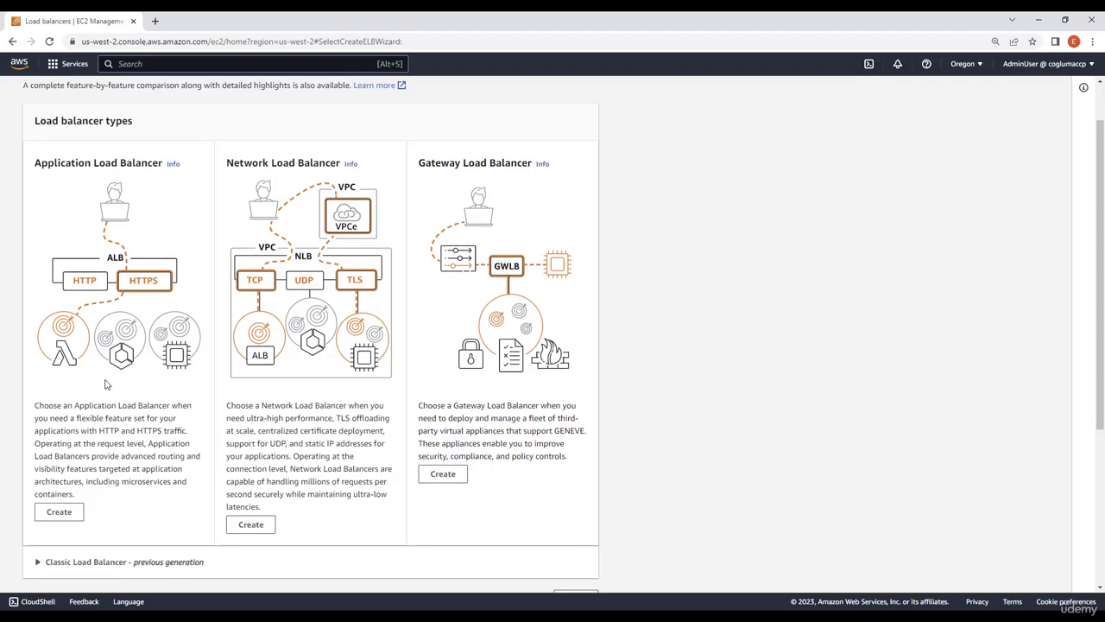
scroll(101, 386, "down", 1)
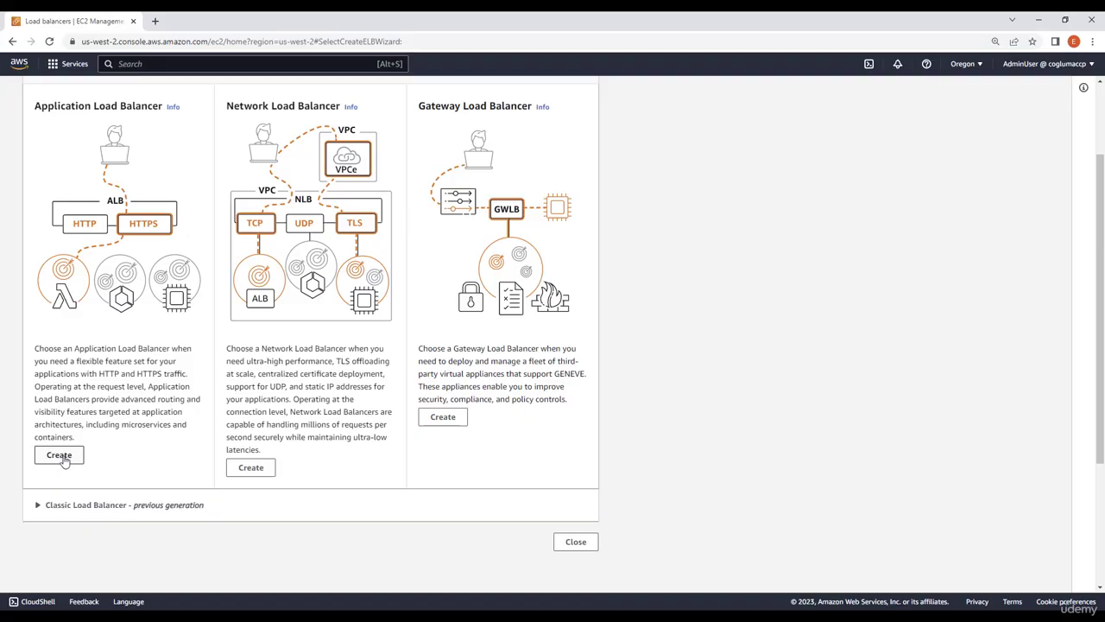
left_click(61, 461)
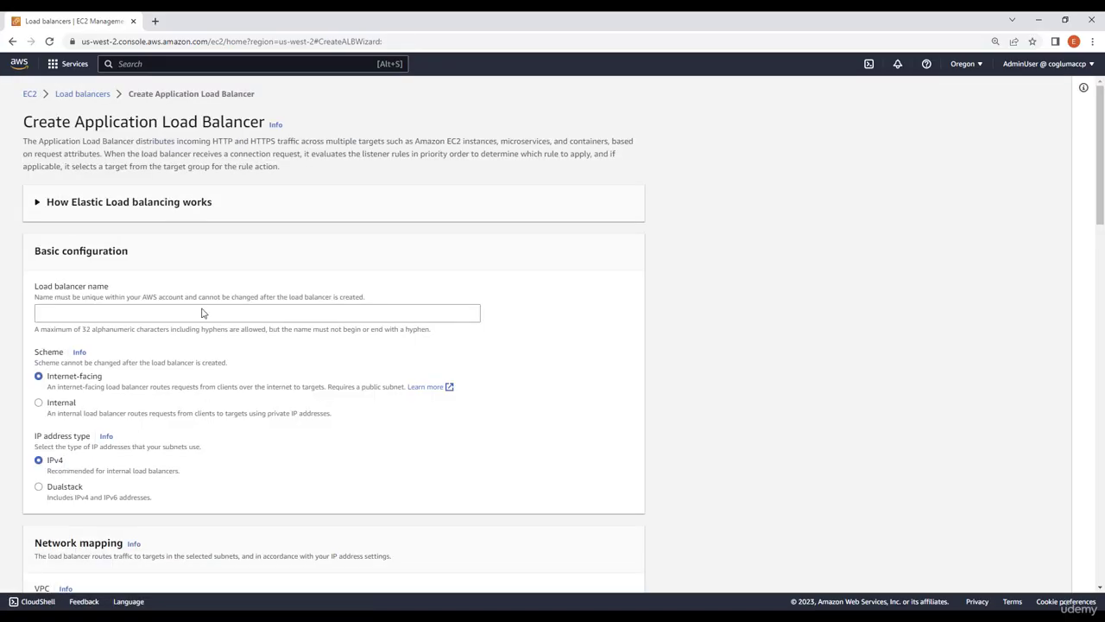
Name the load balancer MyLoadBalancer and map it to availability zones us-west-2a, us-west-2b and us-west-2c
left_click(190, 312)
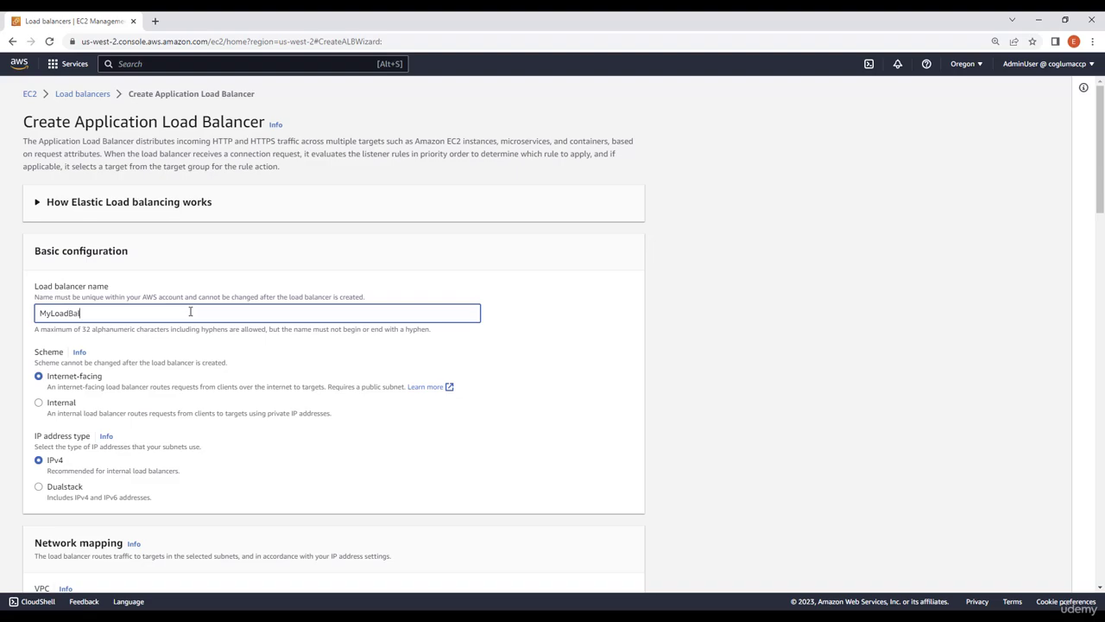
scroll(211, 321, "down", 2)
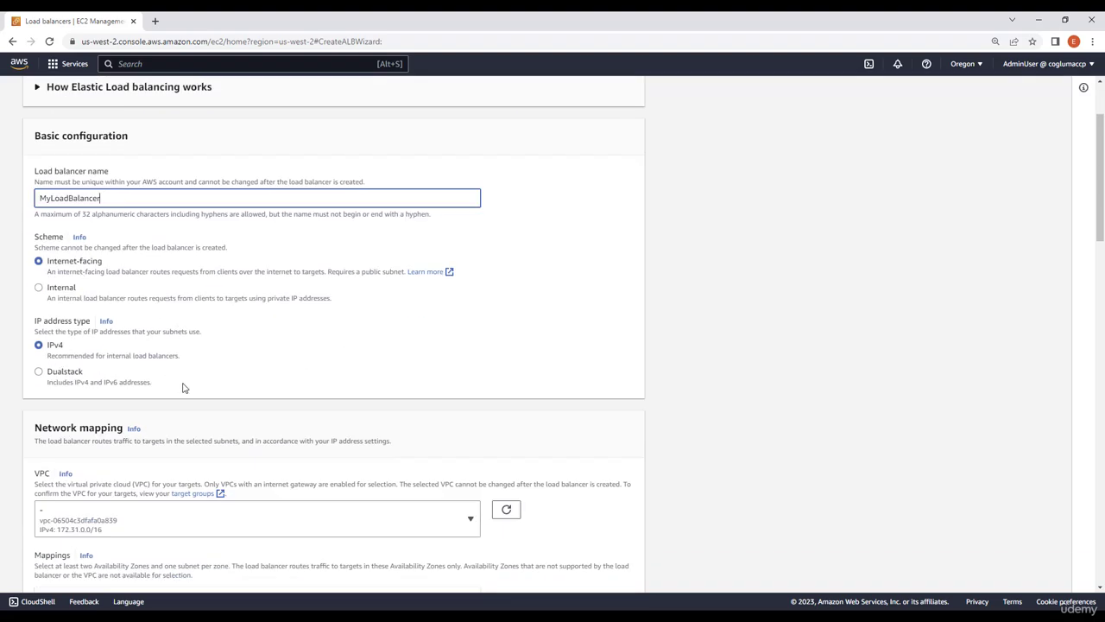
scroll(215, 381, "down", 5)
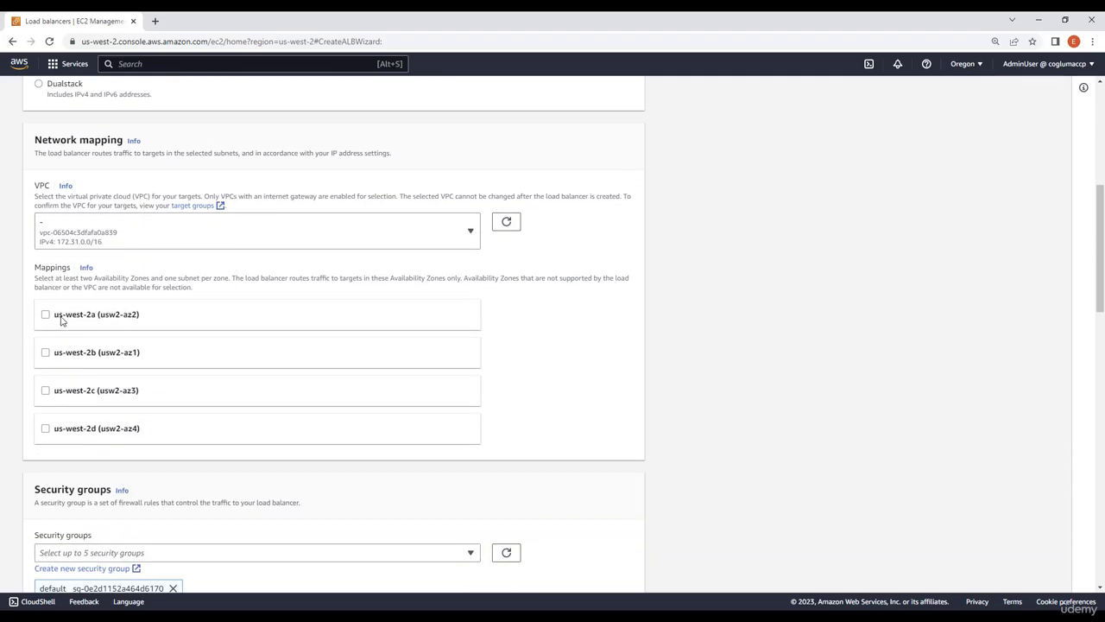
left_click(46, 315)
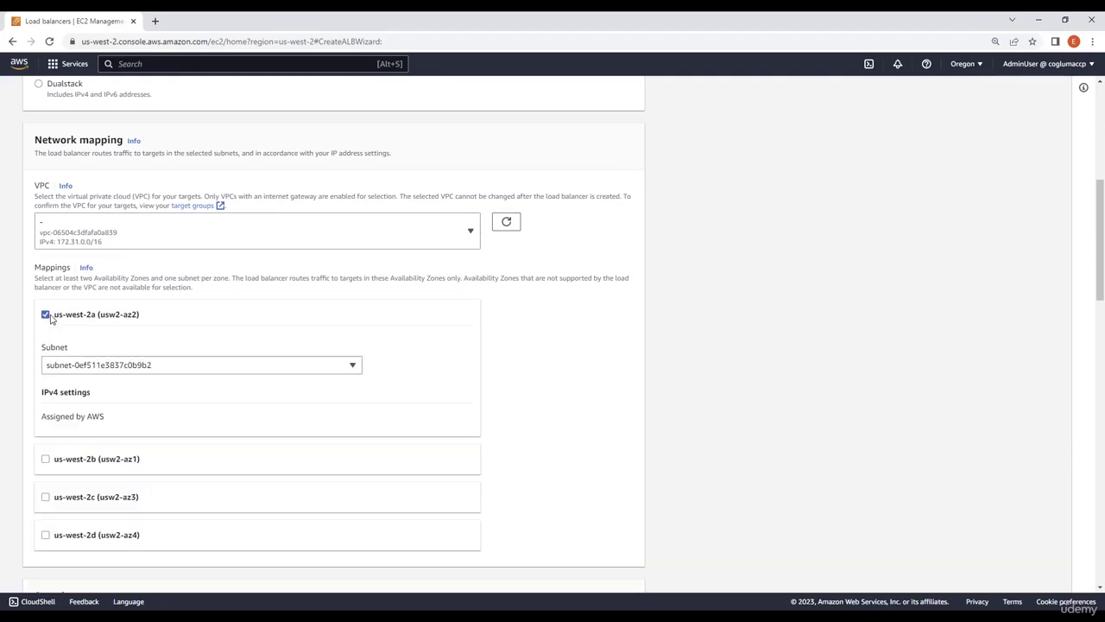
left_click(46, 460)
scroll(53, 499, "down", 2)
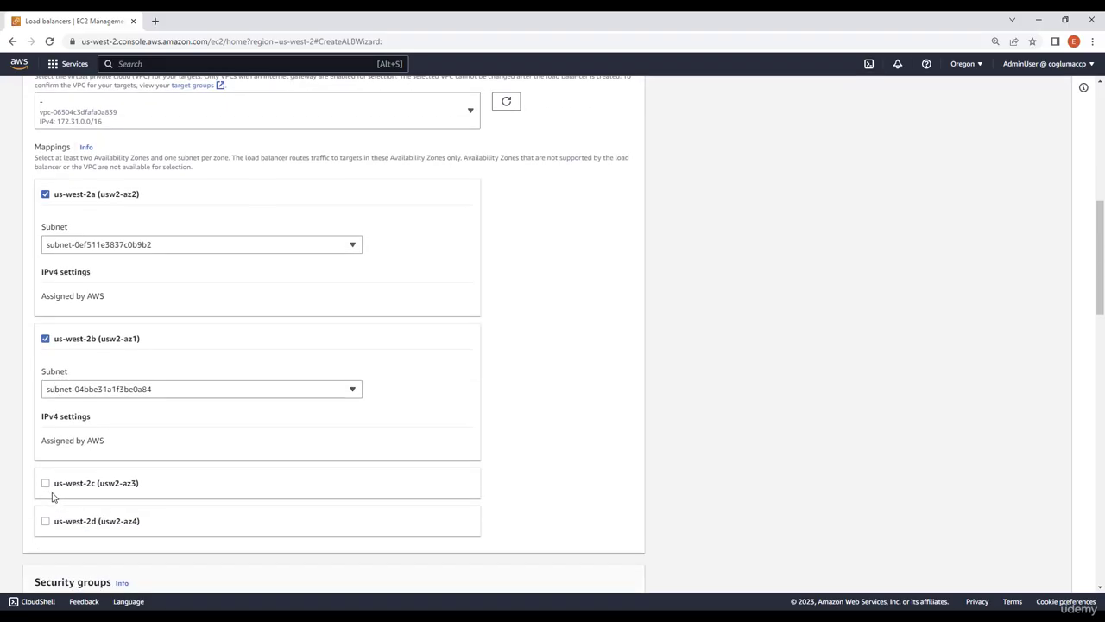
left_click(46, 431)
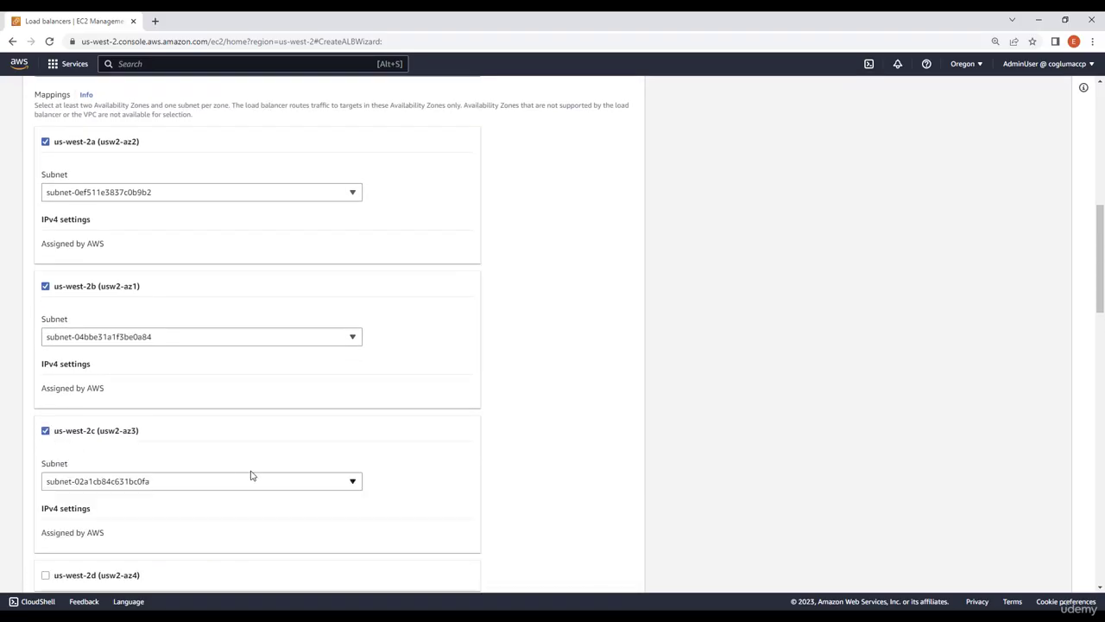
Add MyCCPSecurityGroup to the load balancer's security groups alongside the default one
scroll(613, 456, "down", 2)
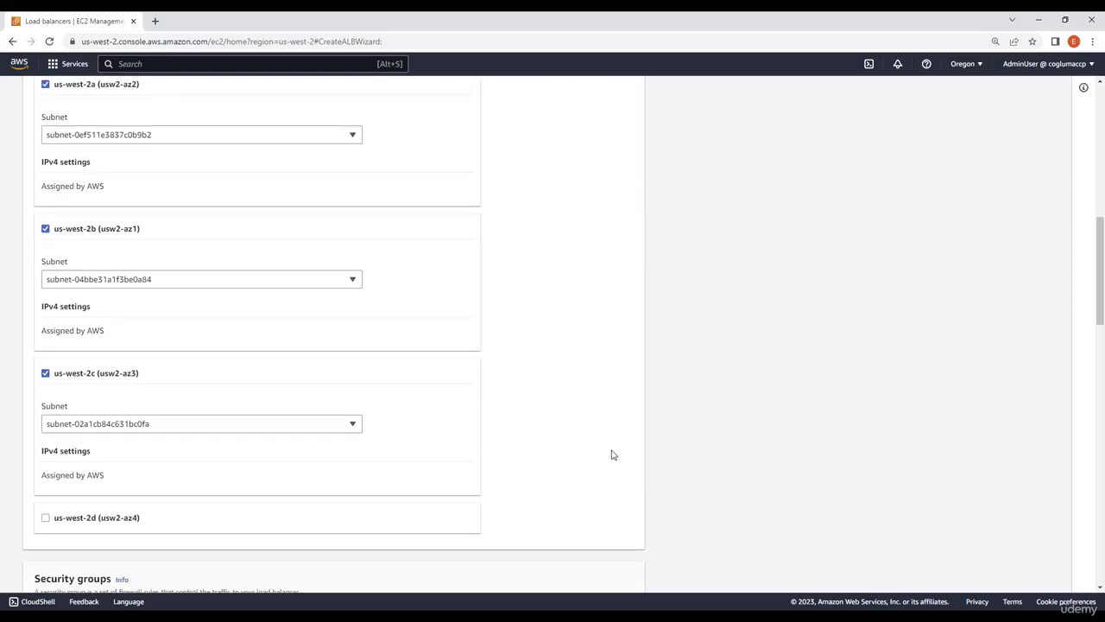
scroll(603, 457, "down", 4)
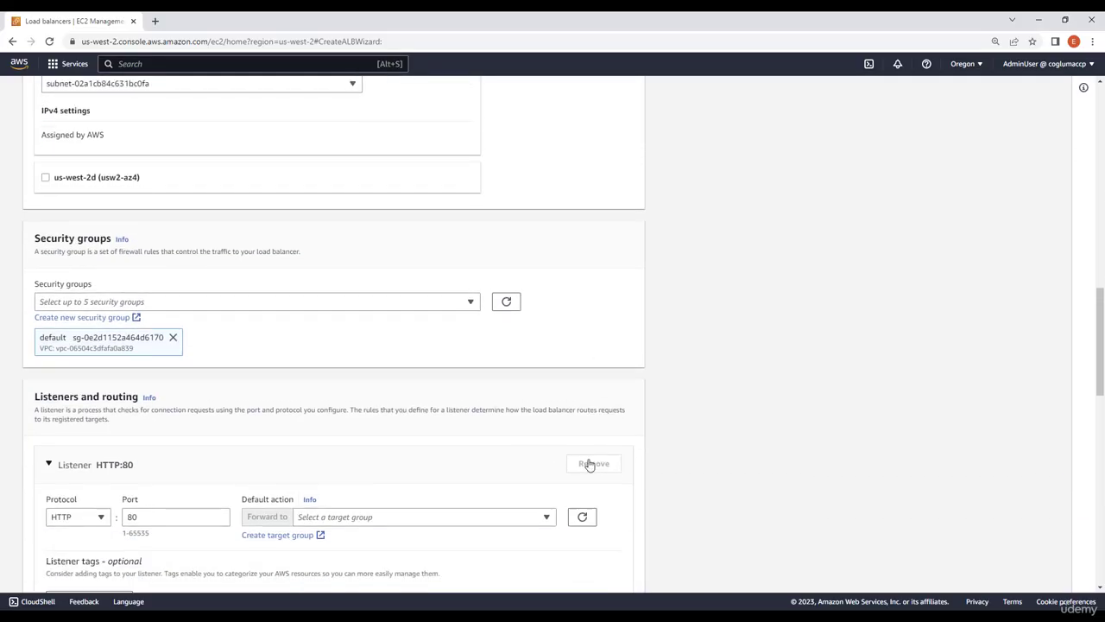
left_click(369, 301)
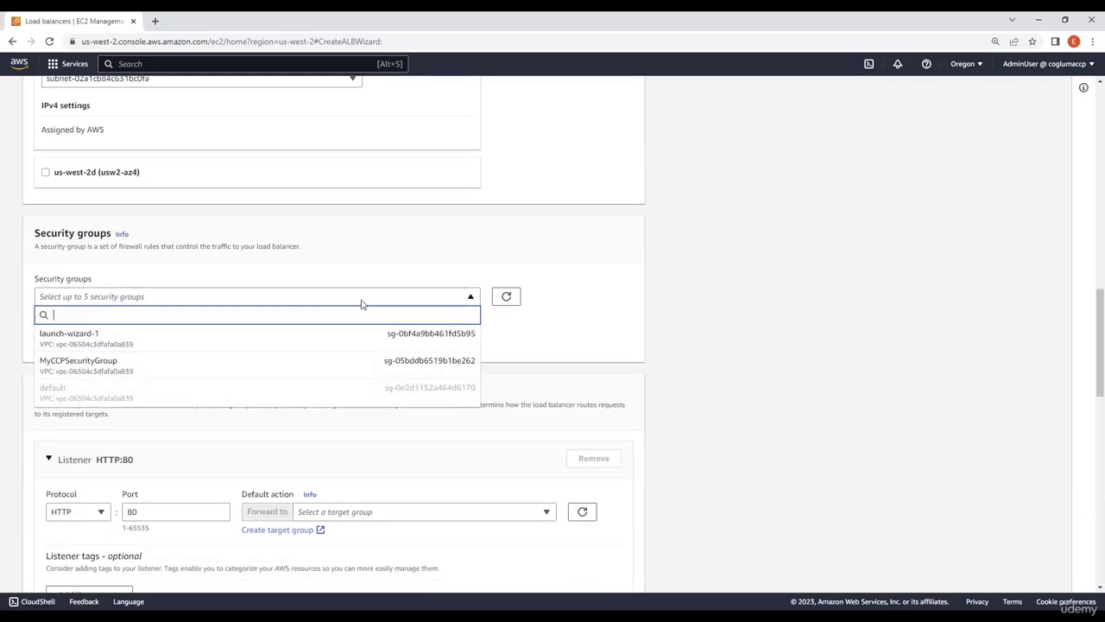
left_click(106, 368)
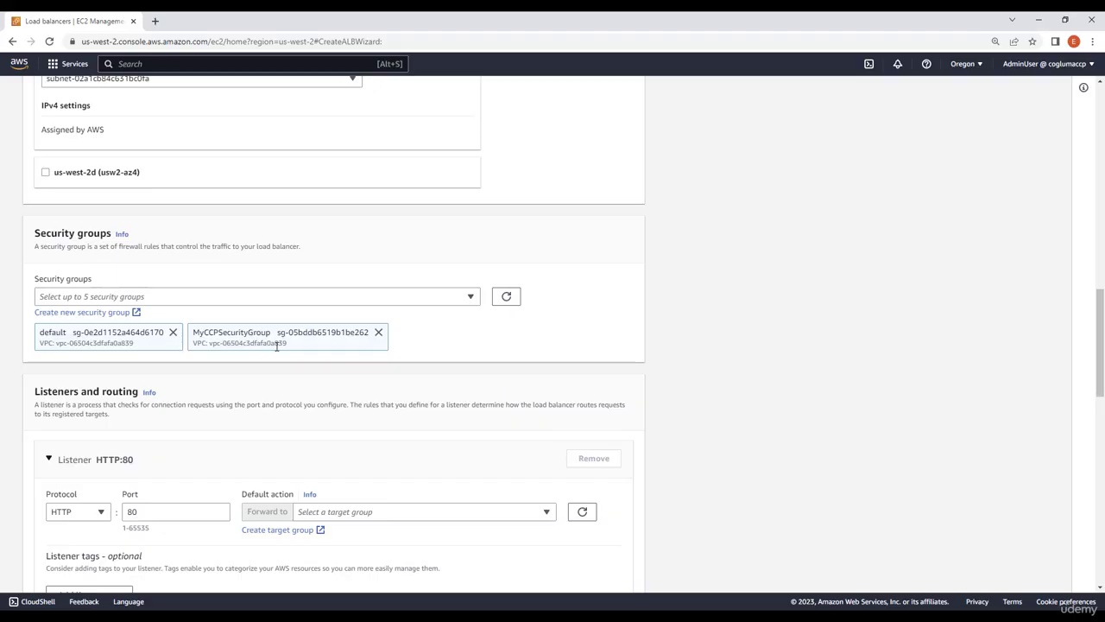
Set the HTTP:80 listener's default action to forward to MyTargetGroup
scroll(210, 402, "down", 2)
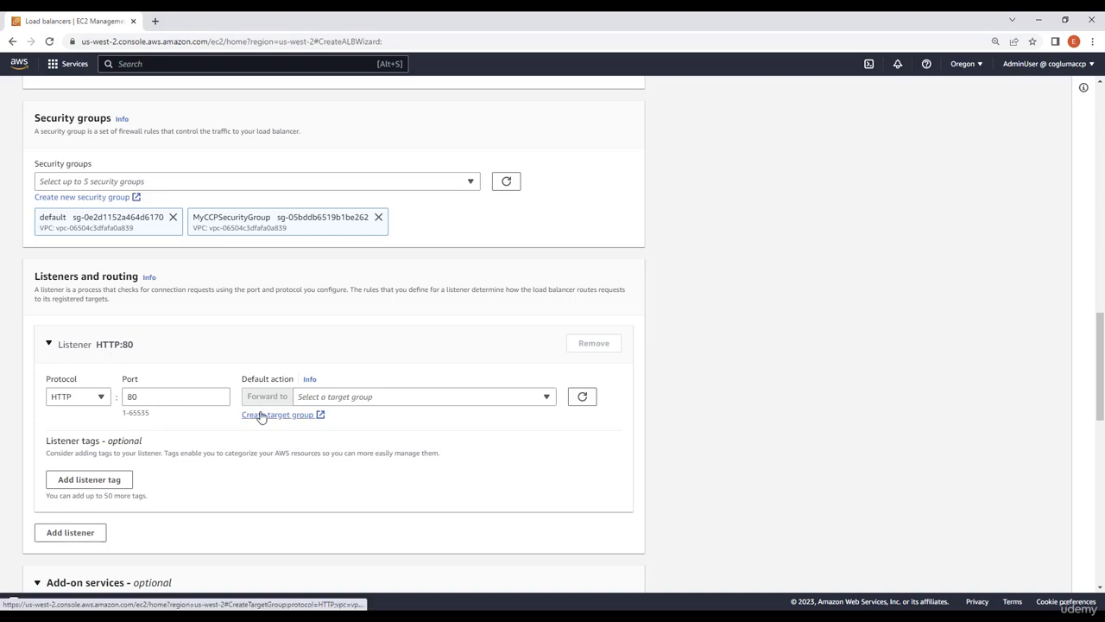
left_click(324, 400)
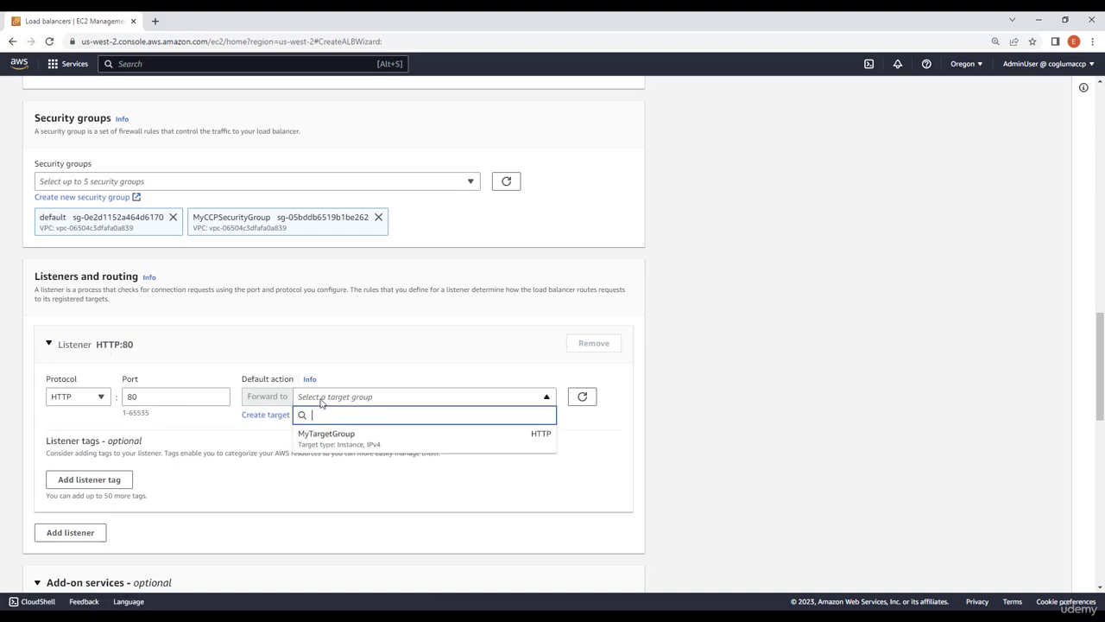
left_click(354, 442)
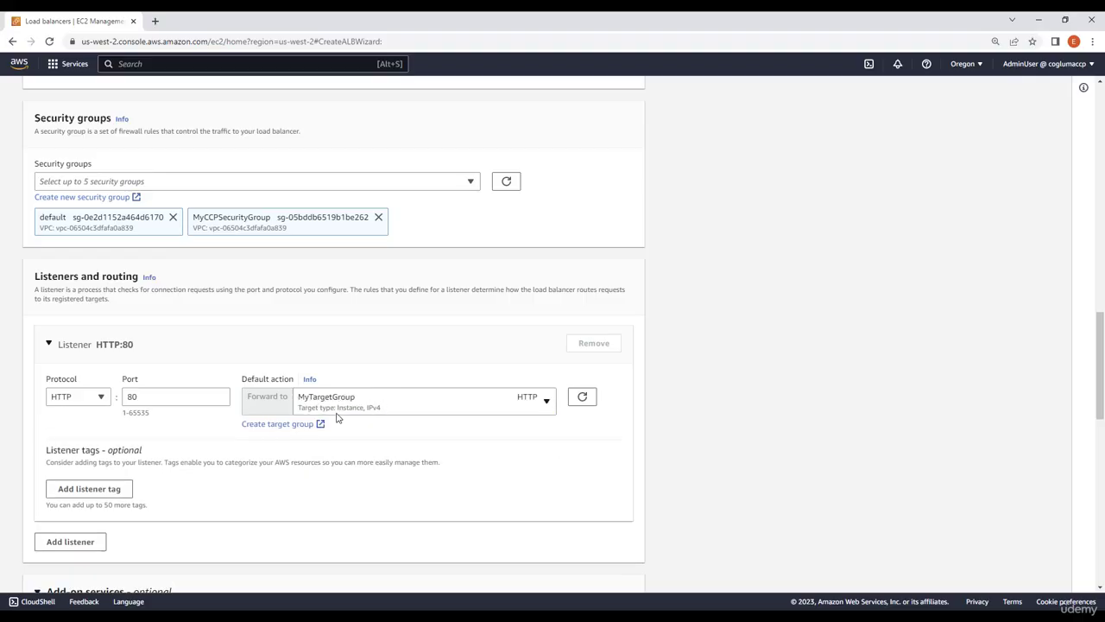
Review the summary and create the Application Load Balancer with the configured settings
scroll(205, 441, "down", 2)
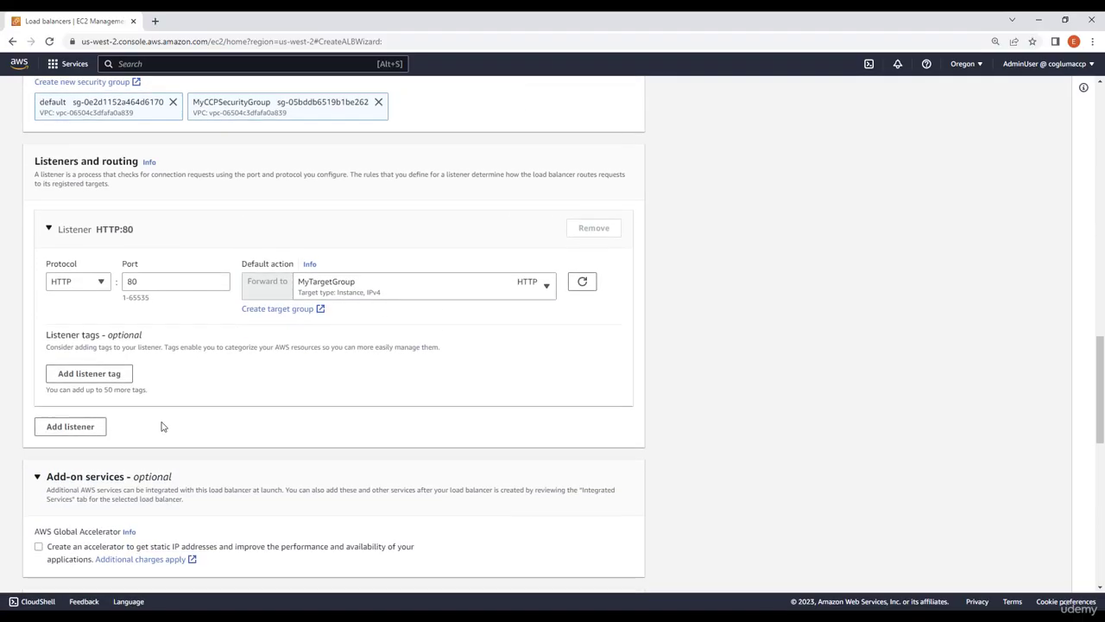
scroll(158, 408, "down", 1)
scroll(486, 493, "down", 3)
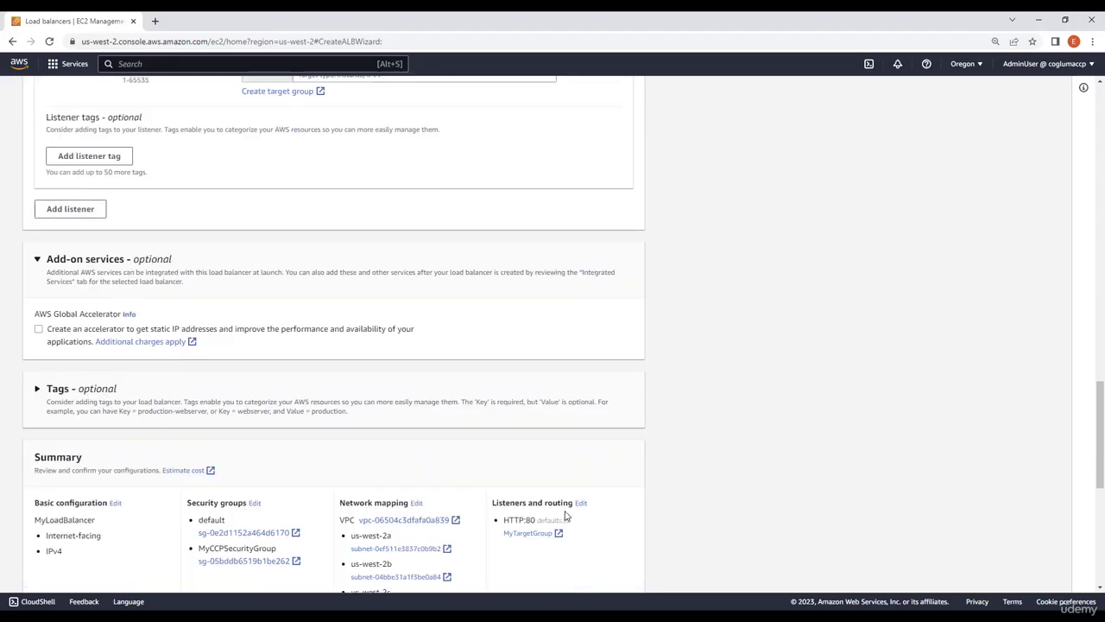
scroll(459, 469, "down", 2)
scroll(553, 474, "down", 2)
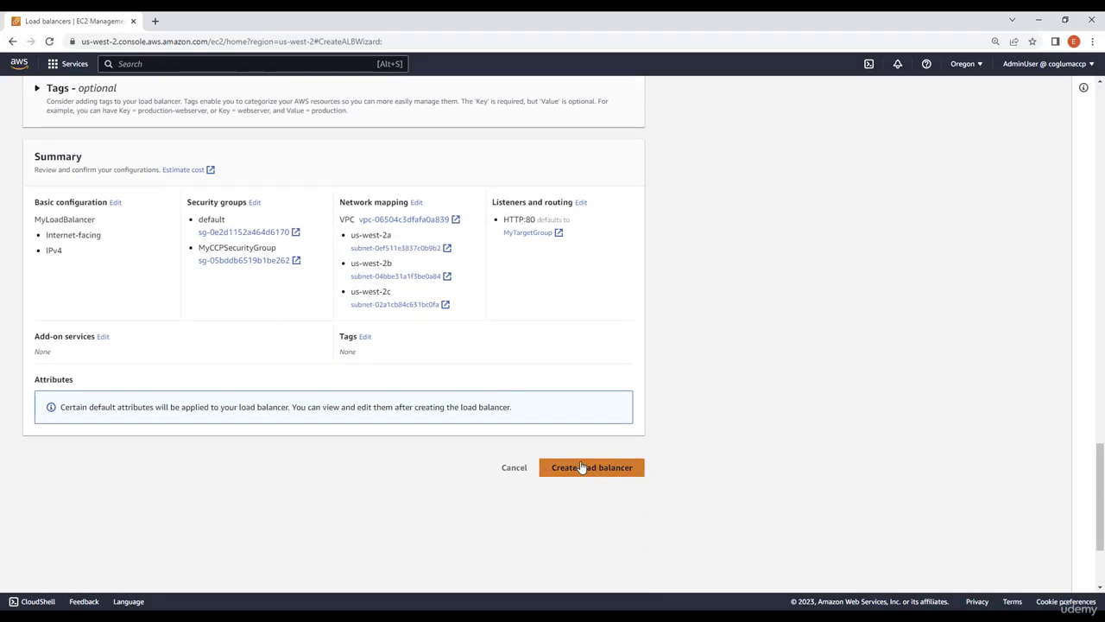
left_click(584, 468)
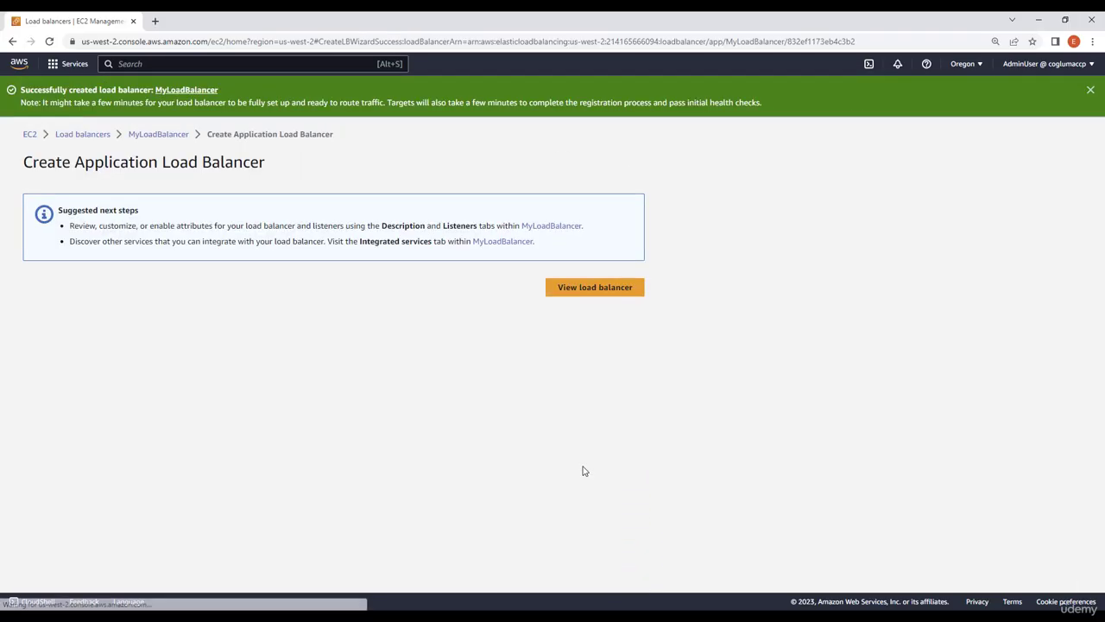
View the load balancer list, refresh its state, and copy the DNS name from MyLoadBalancer's details
left_click(600, 289)
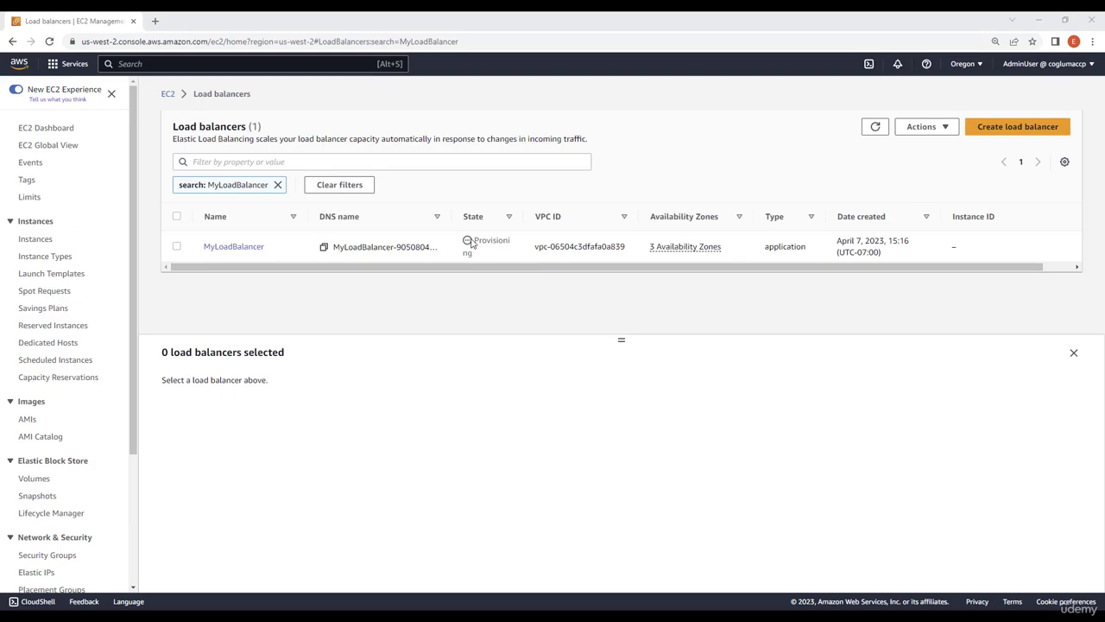
left_click(874, 127)
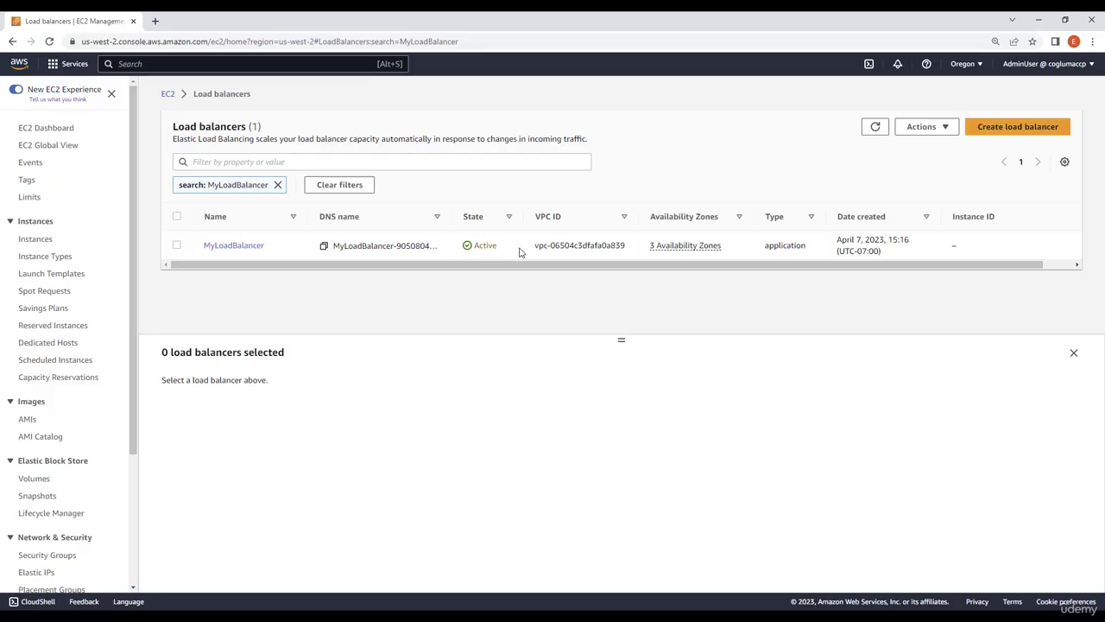
left_click(249, 249)
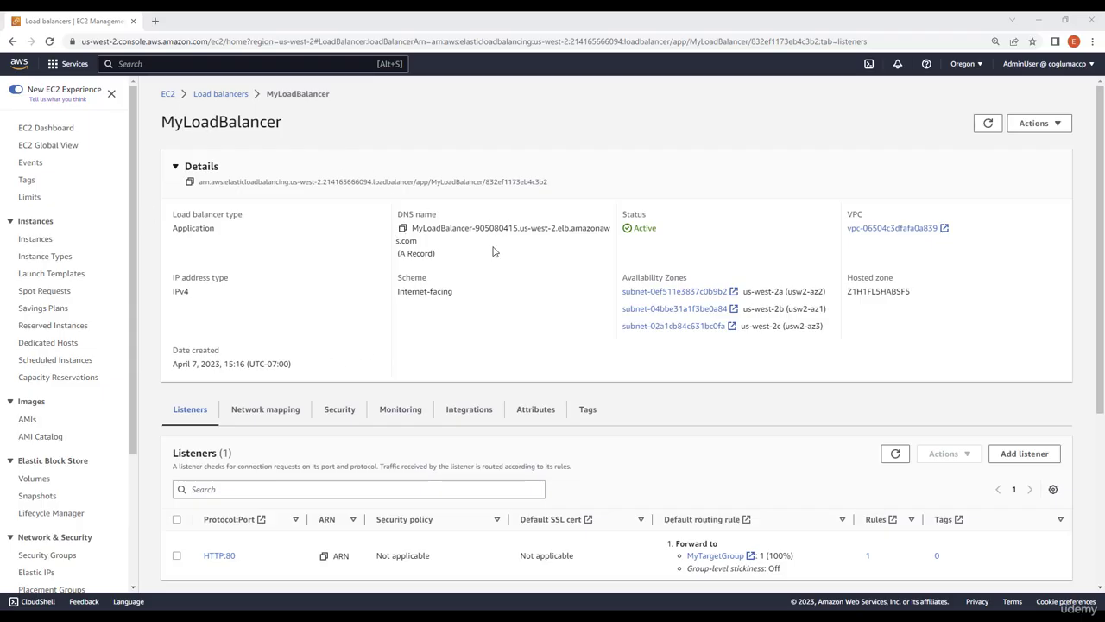
left_click(403, 229)
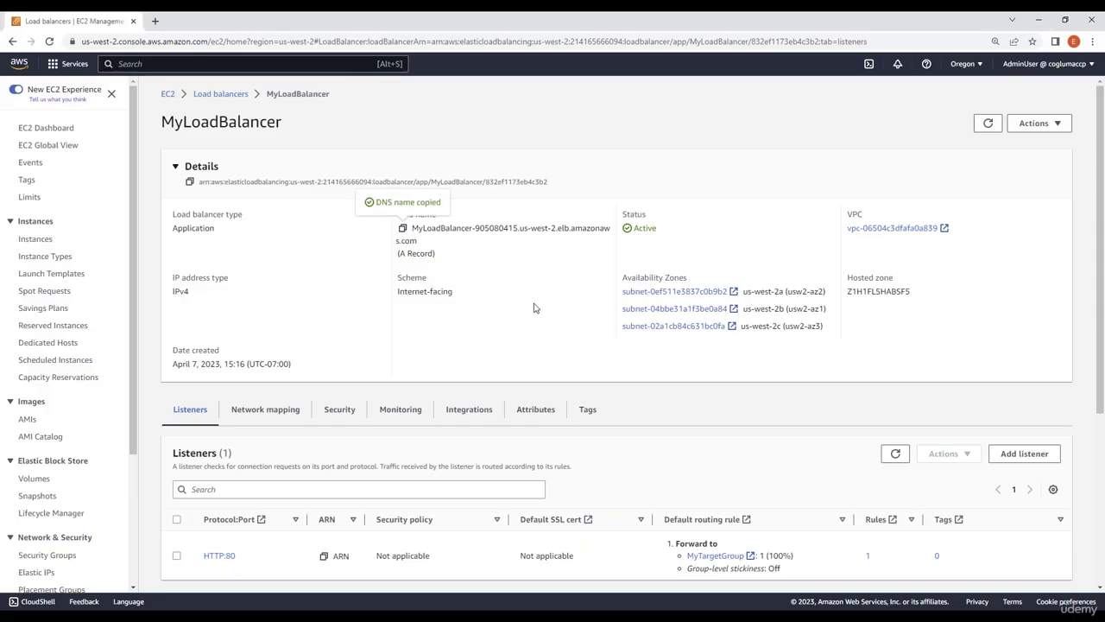
Open MyTargetGroup from the HTTP:80 listener's routing rule and check the health status of its registered targets
right_click(710, 560)
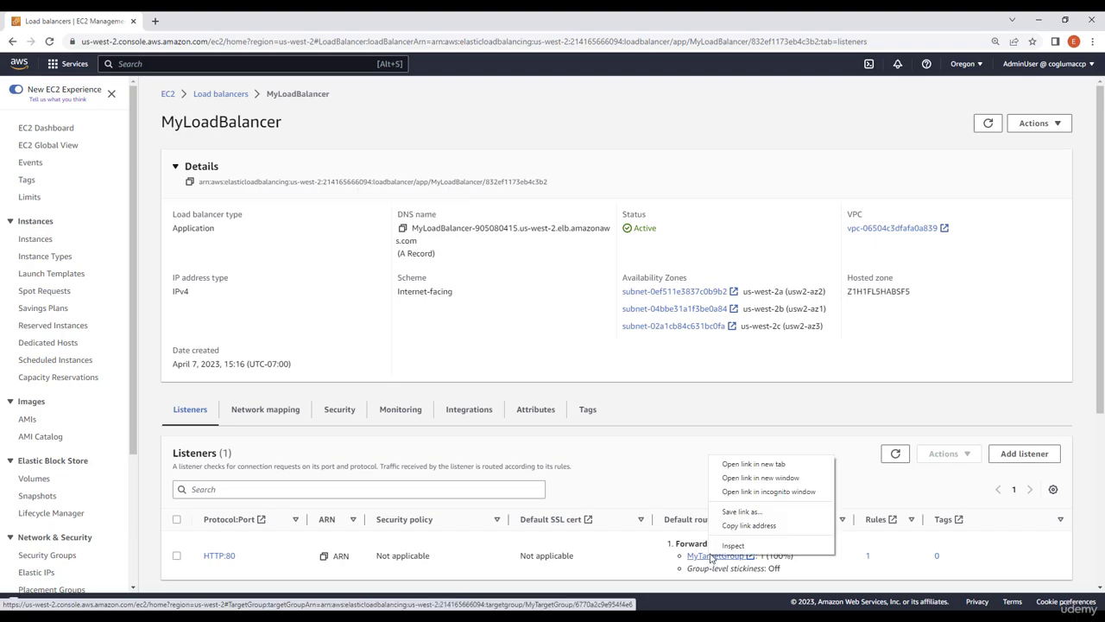
key("Escape")
left_click(715, 559)
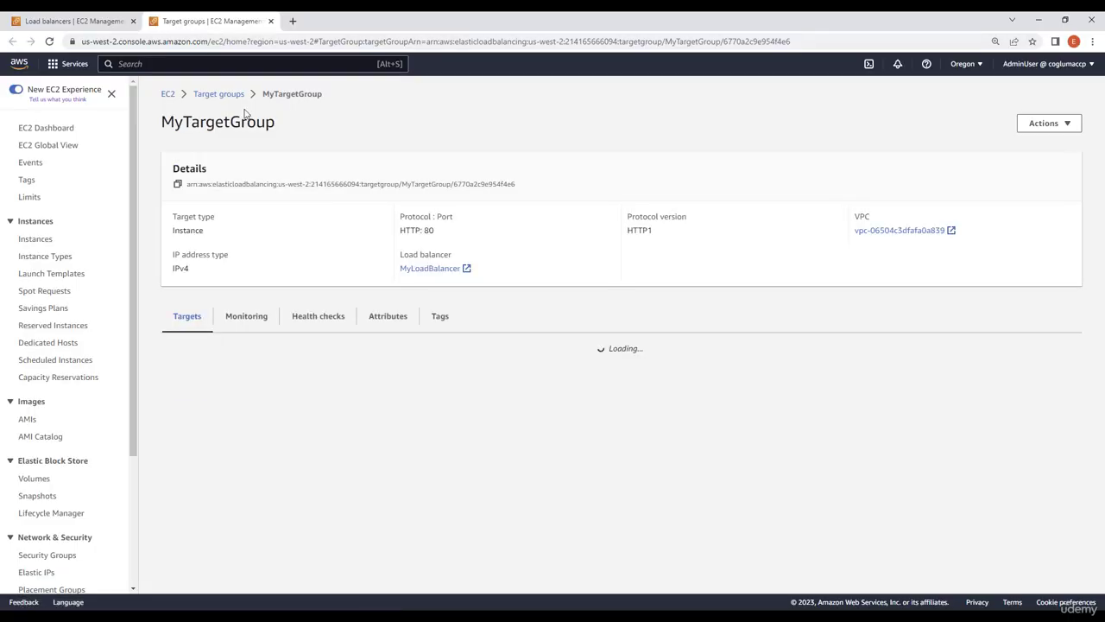
scroll(372, 363, "down", 1)
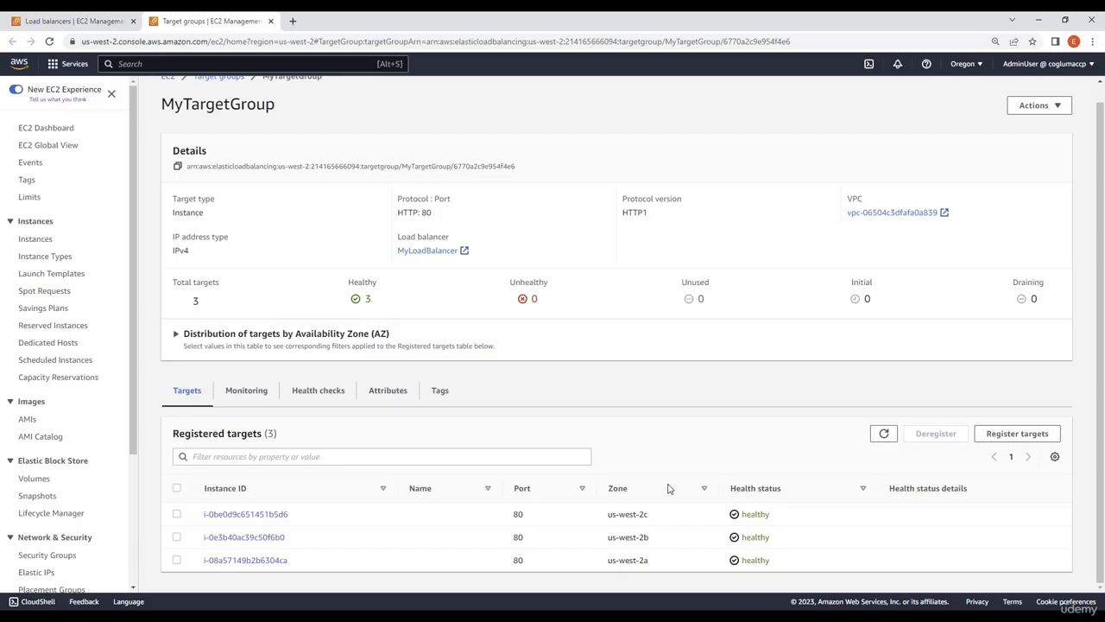
Load the copied load balancer DNS name in the browser in place of the target group page
left_click(266, 43)
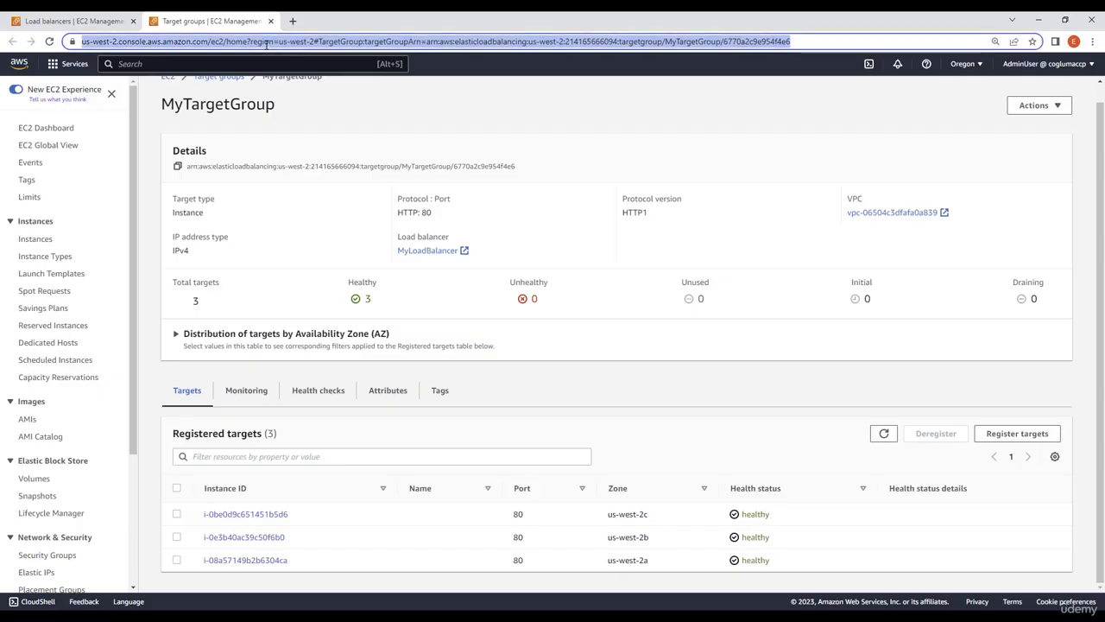
key("ctrl+v")
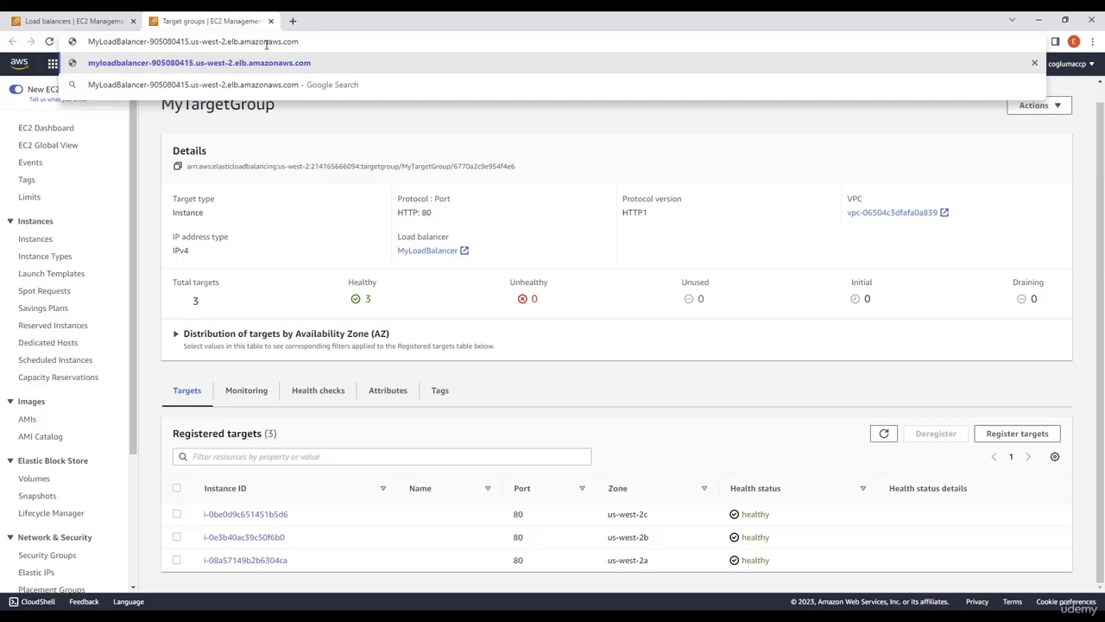
key("Return")
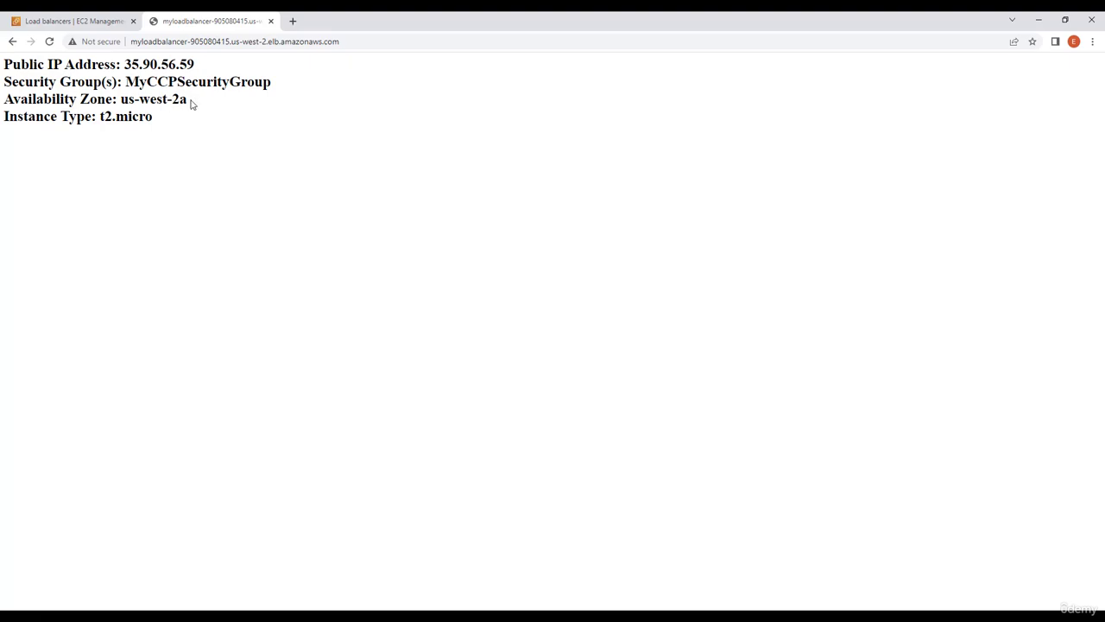
Reload the load balancer's web page repeatedly and compare the public IP address and availability zone of the responding server
left_click_drag(191, 101, 121, 100)
left_click(153, 100)
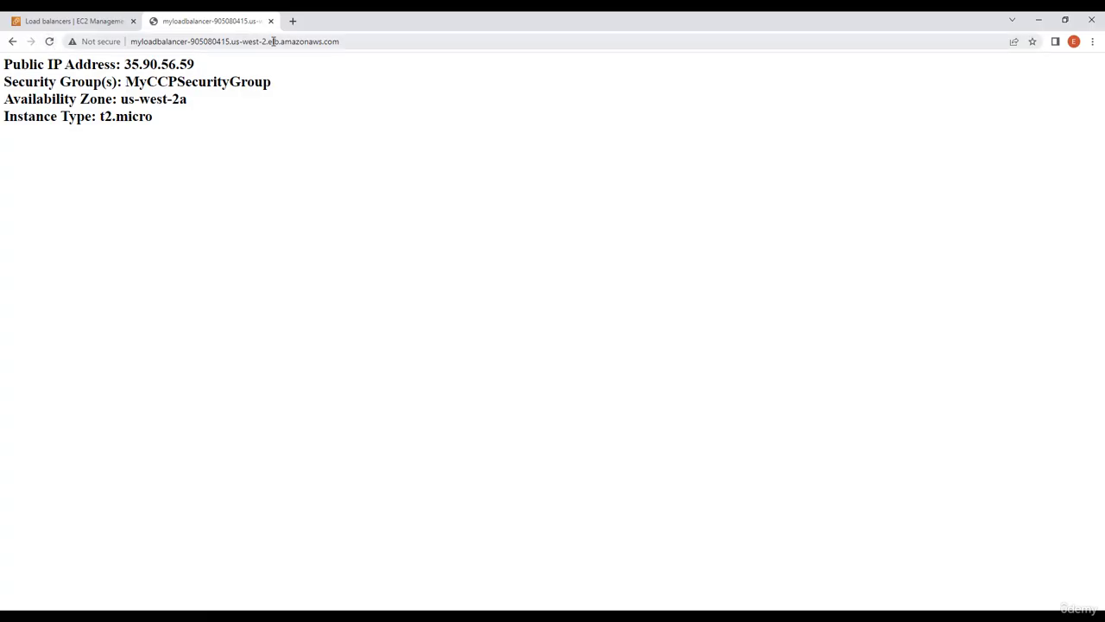
left_click(51, 43)
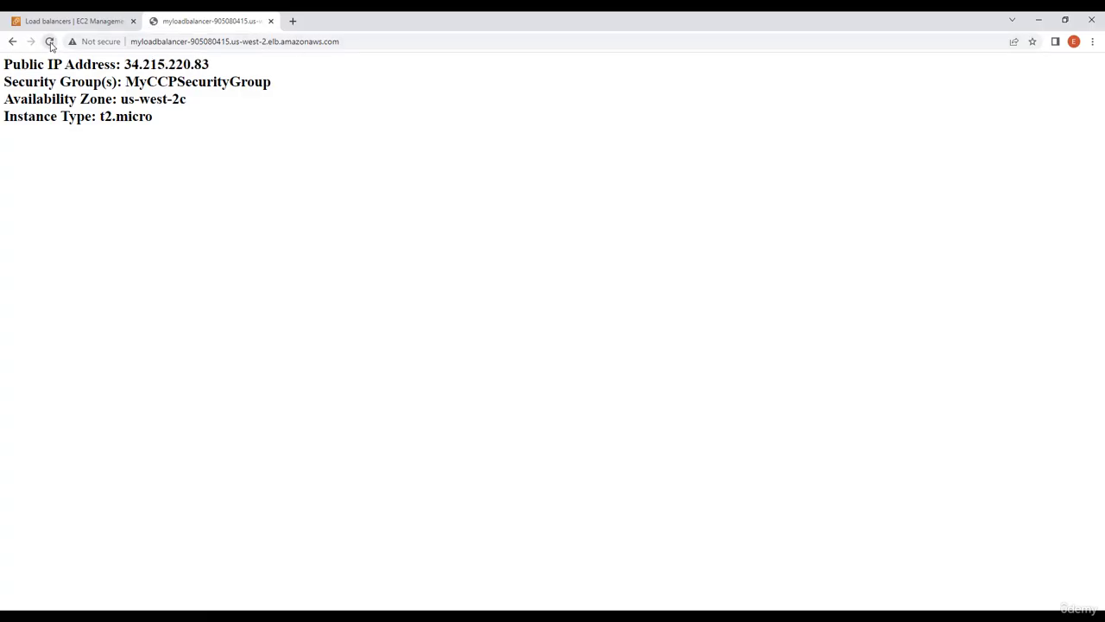
left_click(50, 42)
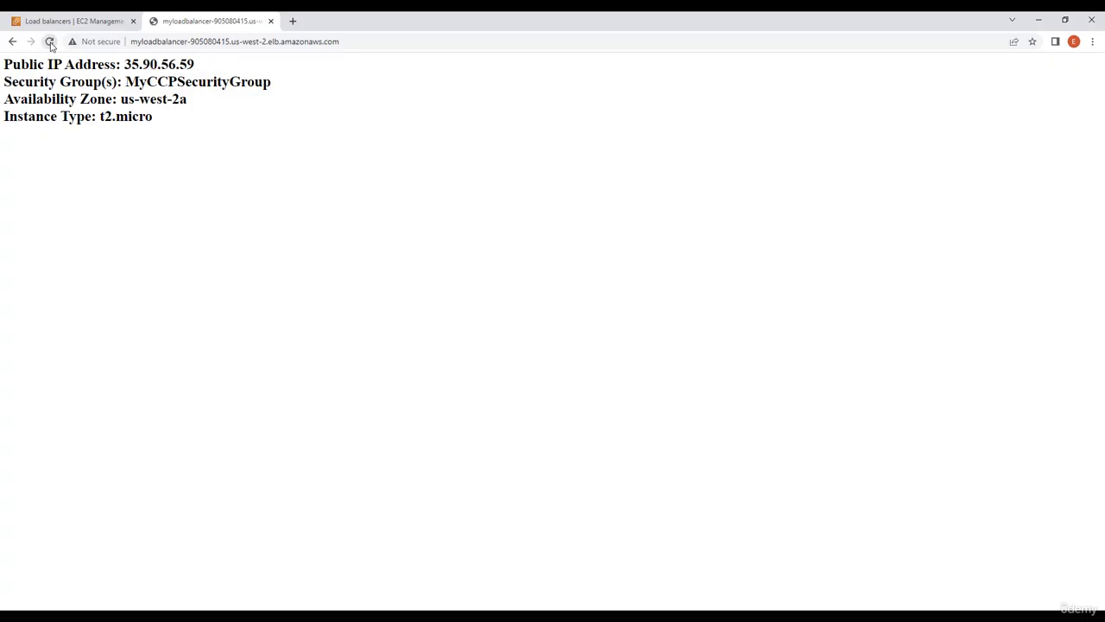
left_click(50, 42)
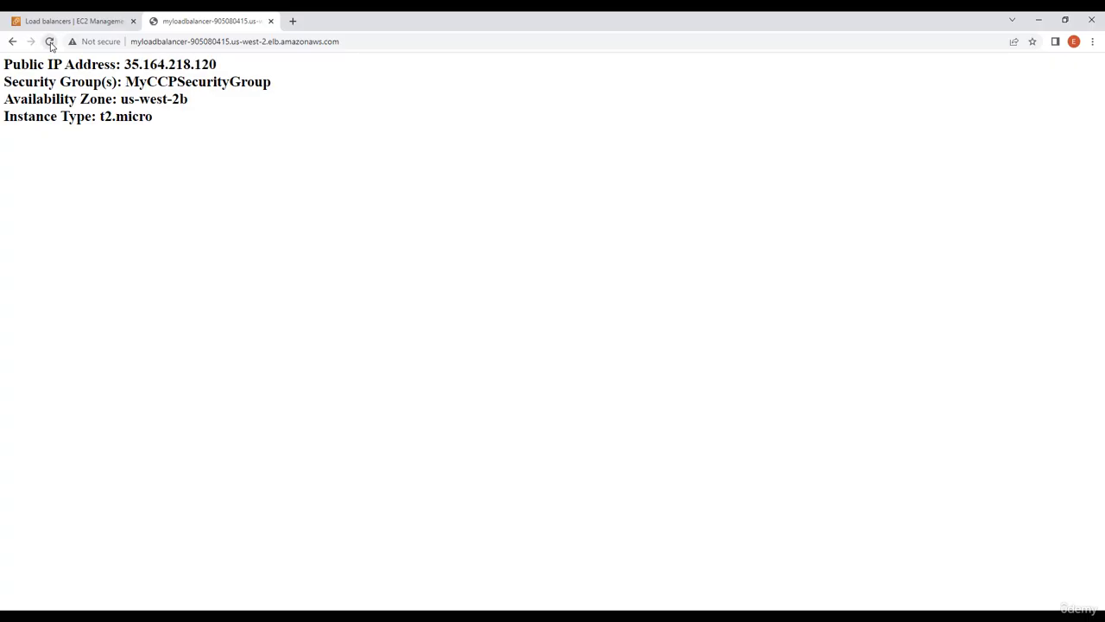
left_click(50, 42)
left_click(50, 42)
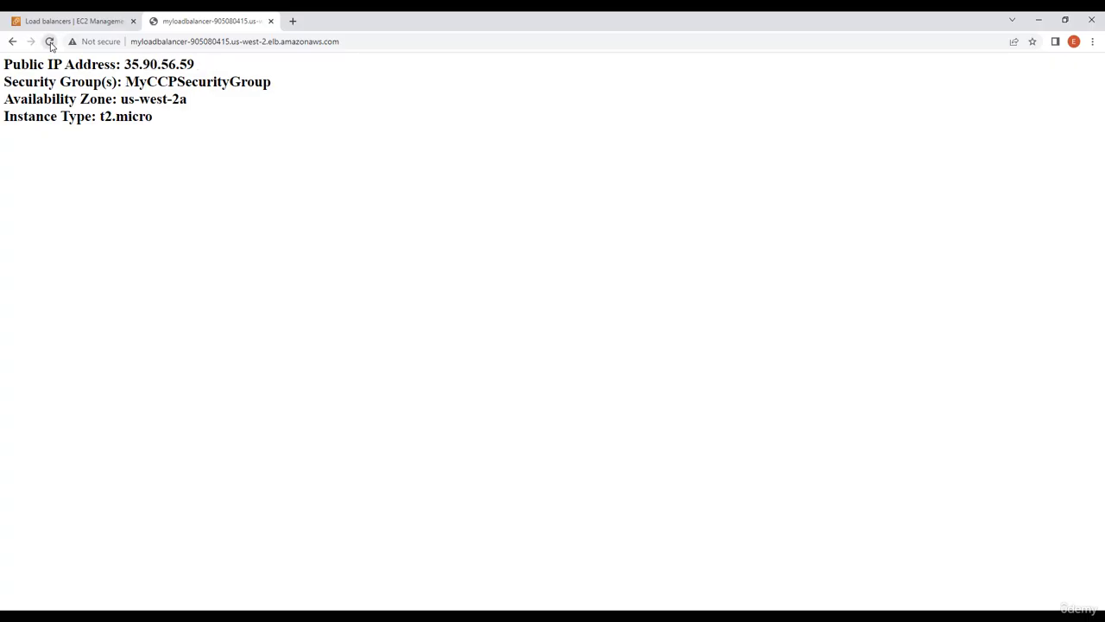
left_click(50, 43)
left_click(50, 42)
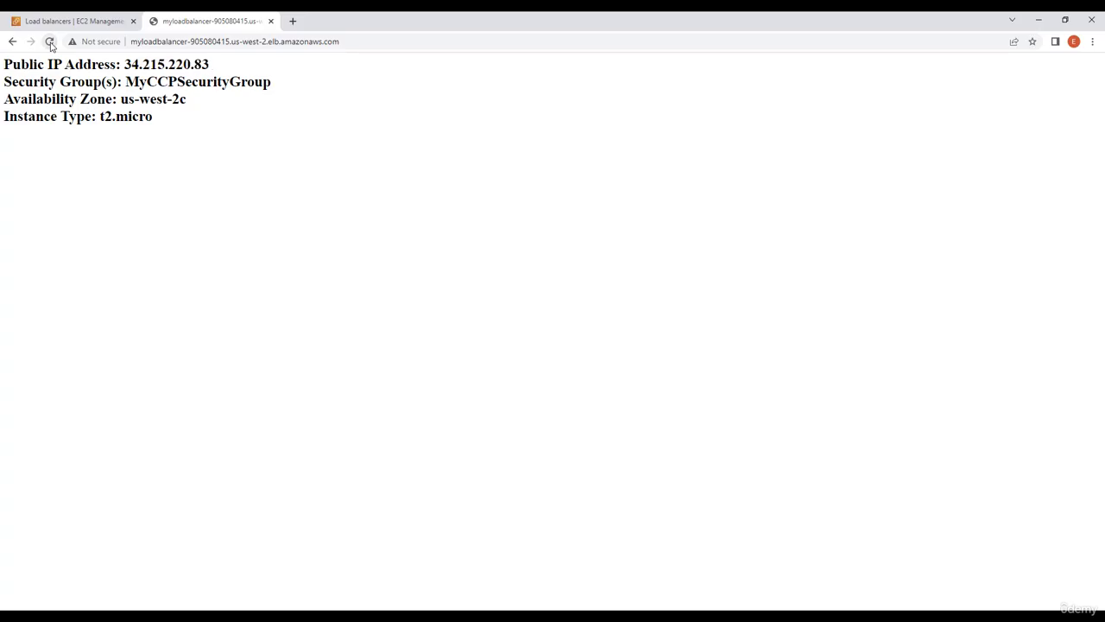
left_click(50, 42)
left_click(50, 43)
left_click(50, 43)
left_click(50, 42)
left_click(50, 43)
left_click(50, 42)
left_click(50, 42)
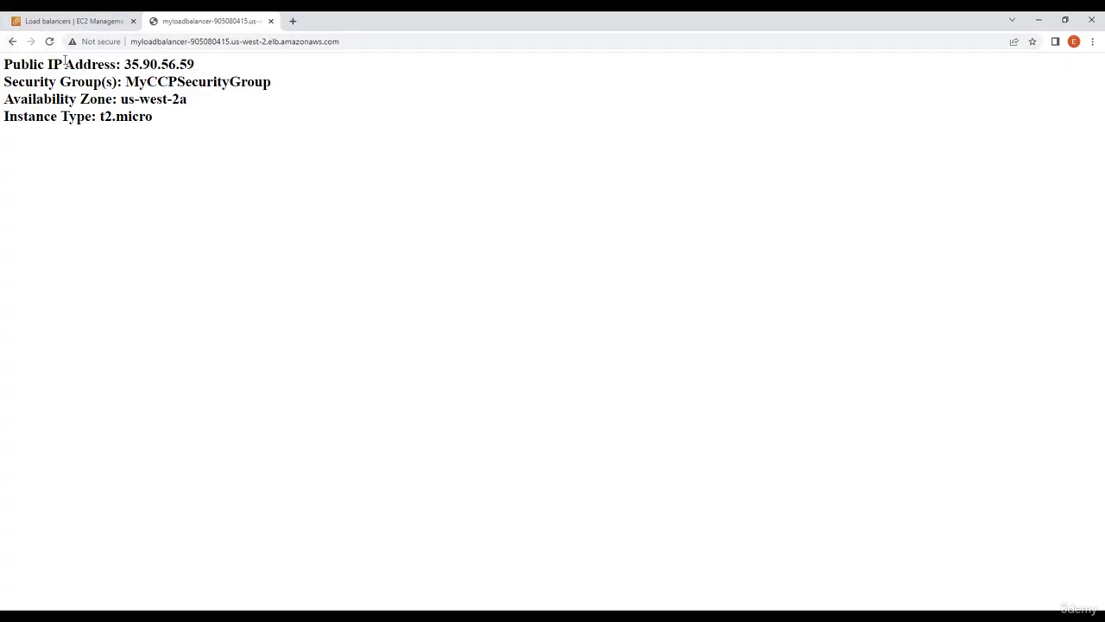
left_click(50, 41)
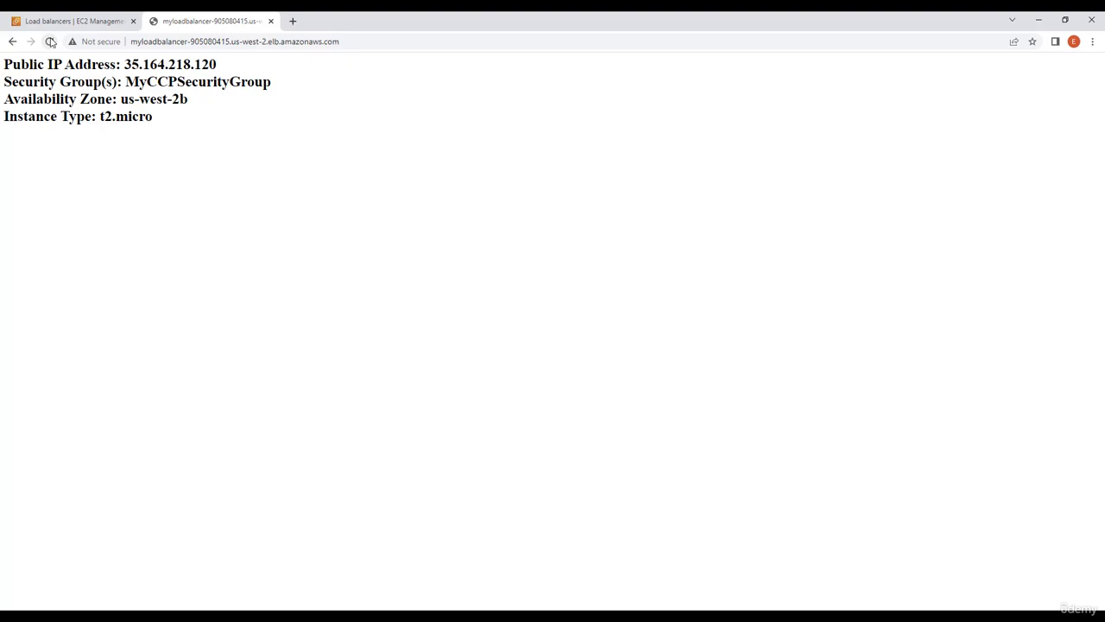
left_click(50, 41)
left_click(50, 41)
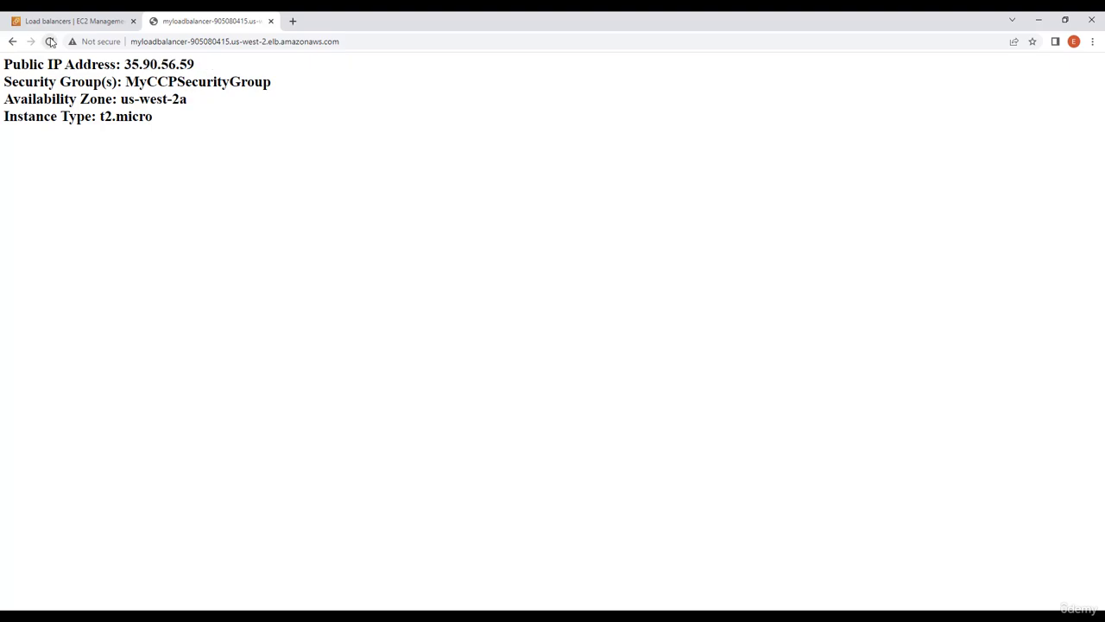
left_click(50, 42)
left_click(50, 41)
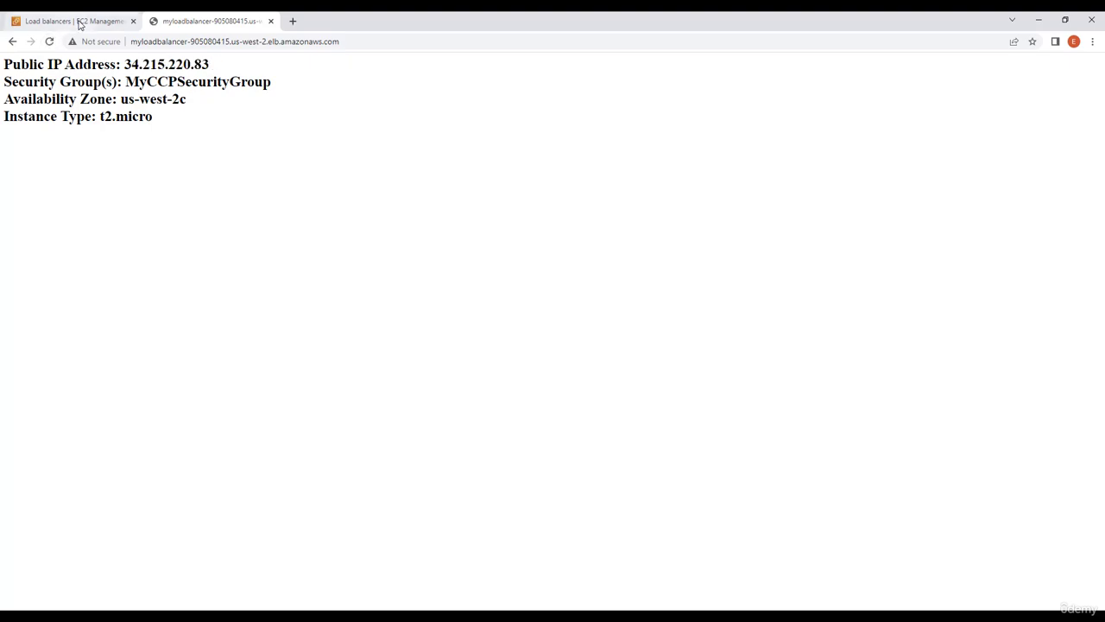
Return to the EC2 console's instance list and terminate the instance in availability zone us-west-2b
left_click(84, 23)
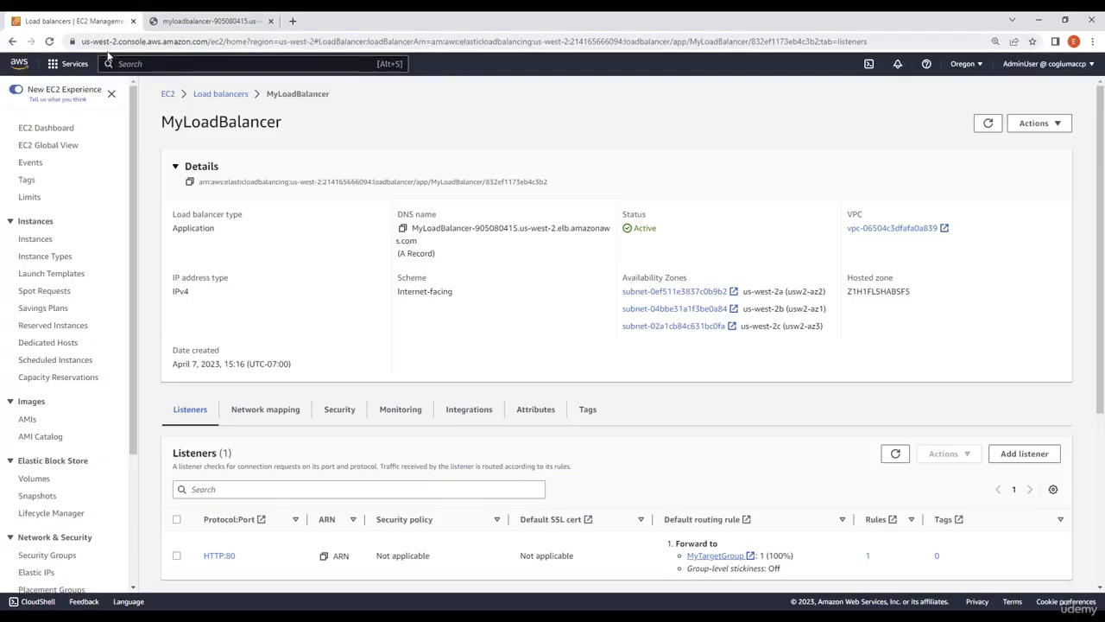
left_click(43, 239)
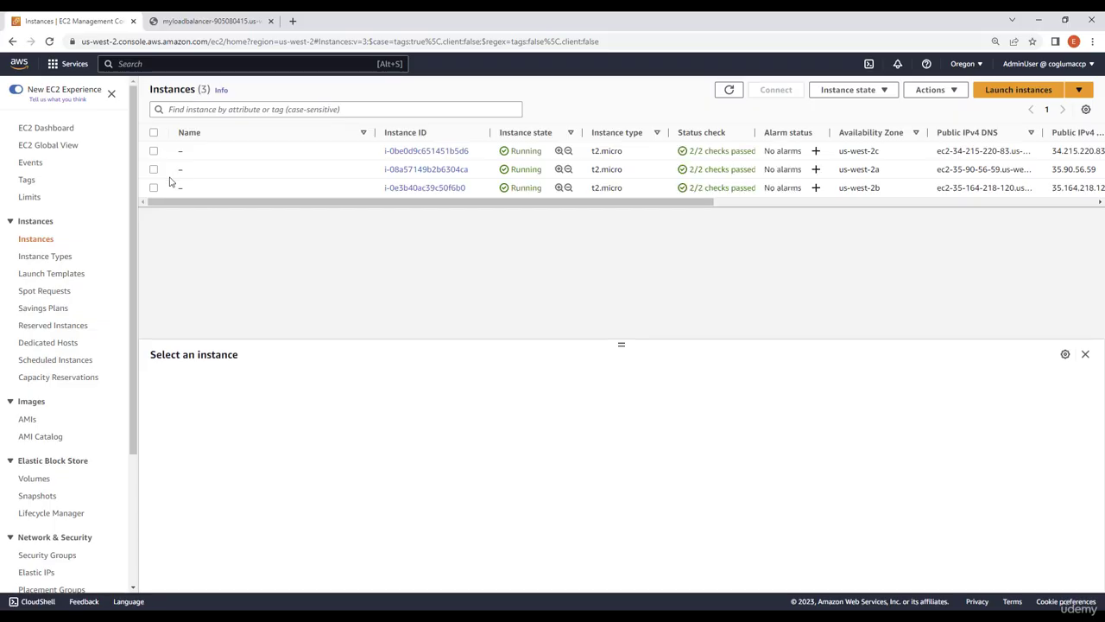
left_click(153, 187)
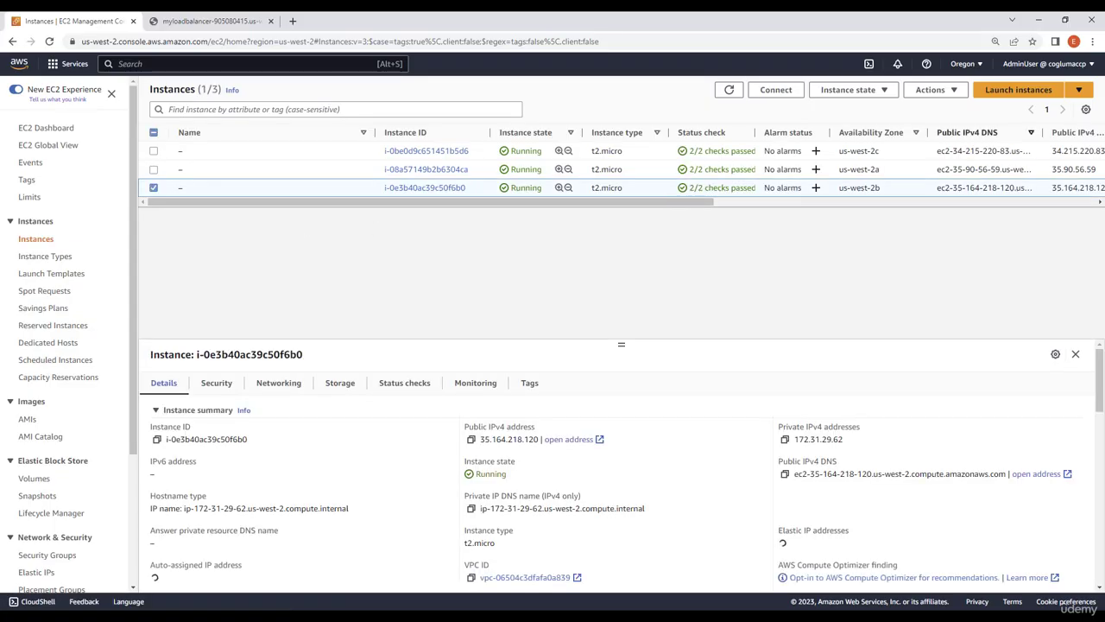
left_click(953, 90)
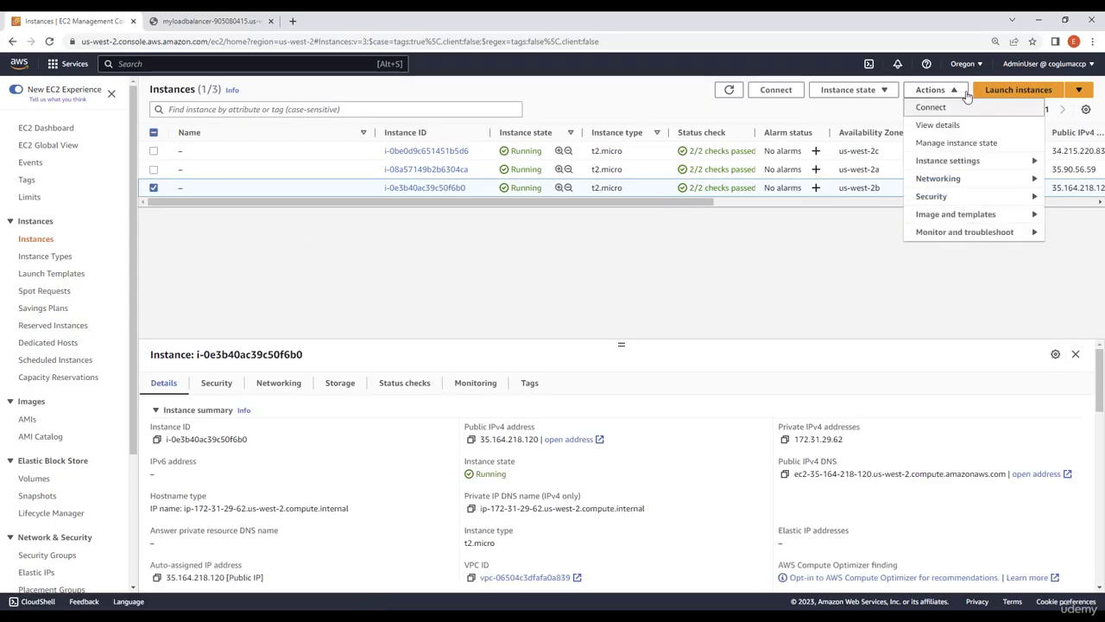
left_click(881, 90)
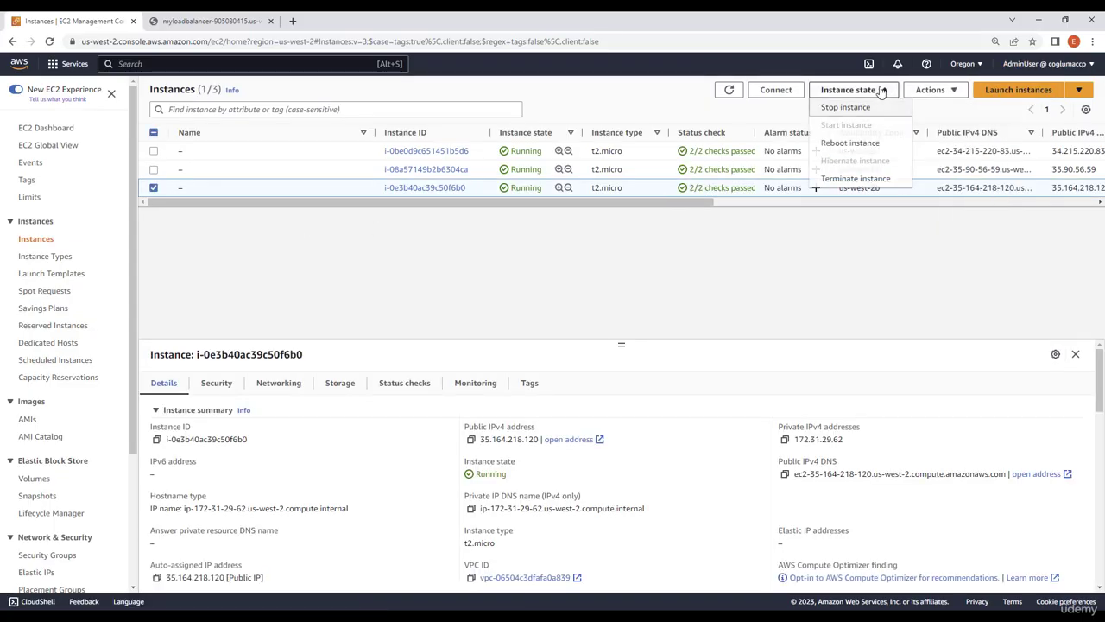
left_click(857, 179)
left_click(751, 418)
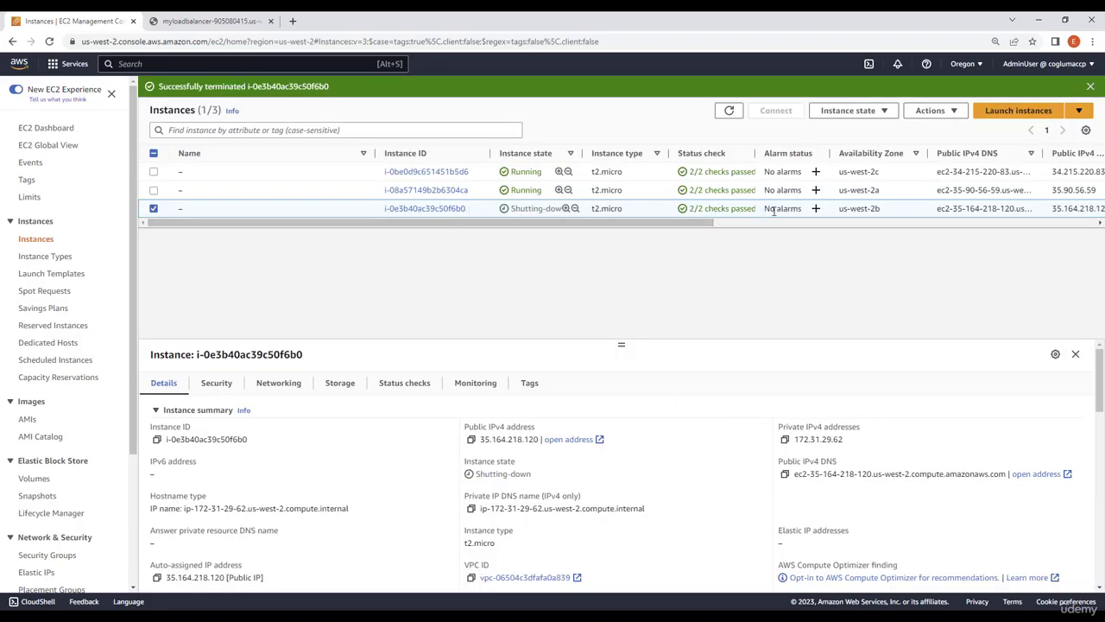
Go back to the load balancer's web page and reload it repeatedly to check how requests are routed without the us-west-2b instance
left_click(233, 22)
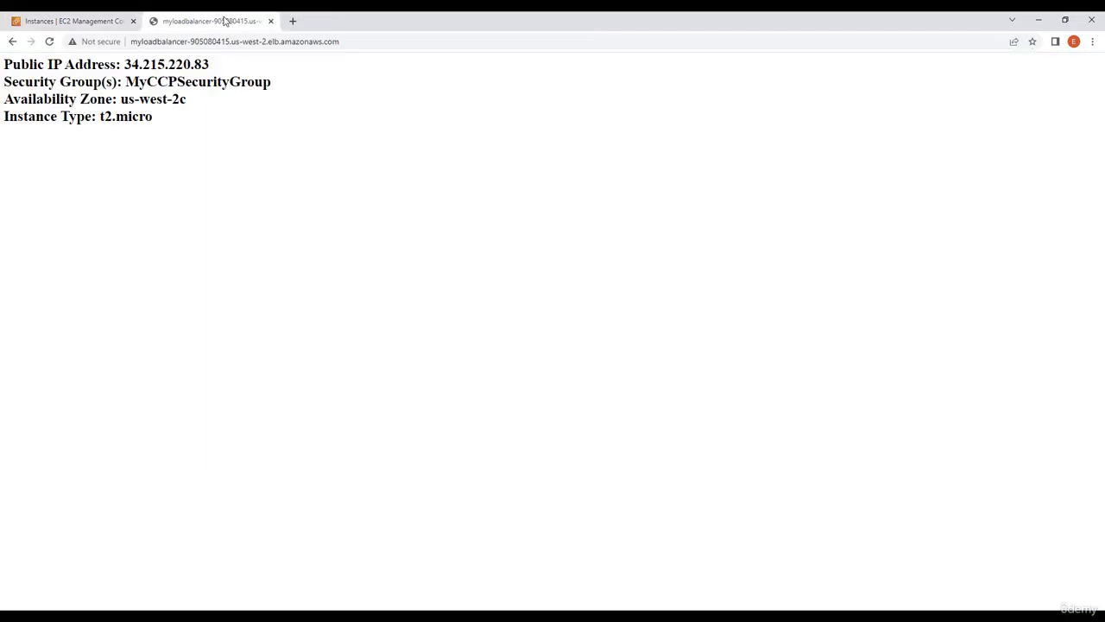
left_click(50, 42)
left_click(50, 43)
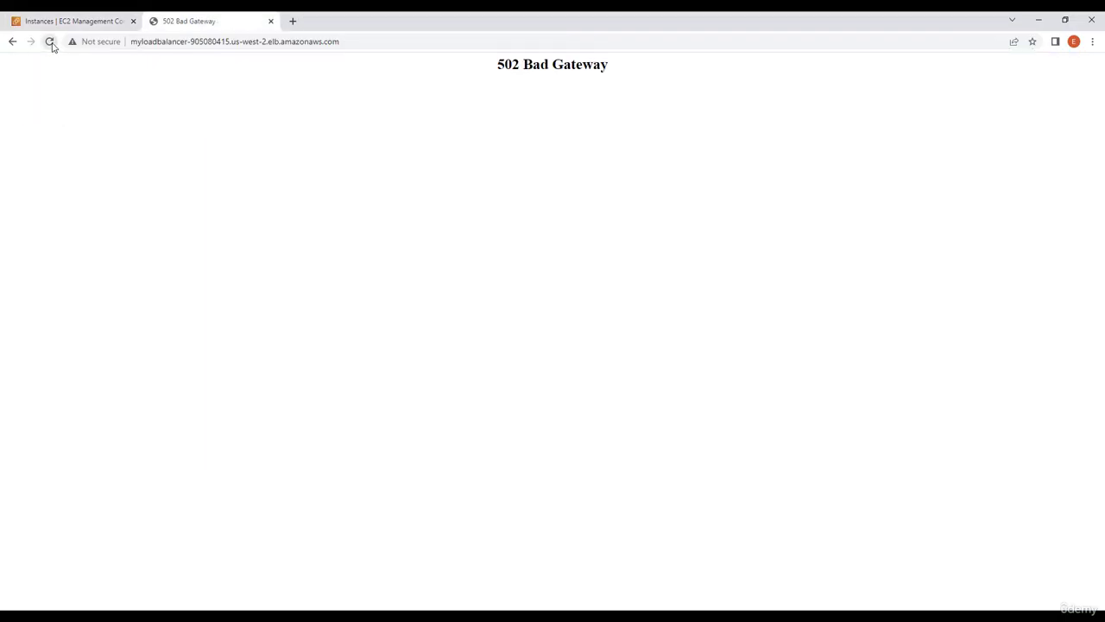
left_click_drag(494, 77, 642, 87)
left_click(637, 253)
left_click_drag(495, 63, 631, 76)
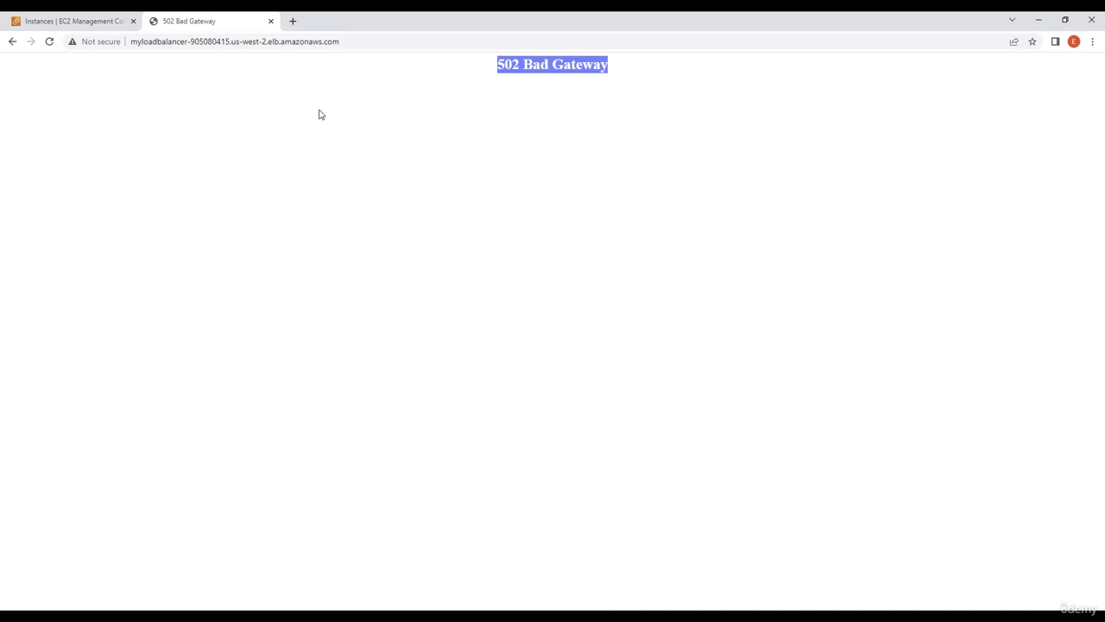
left_click(49, 42)
left_click(43, 45)
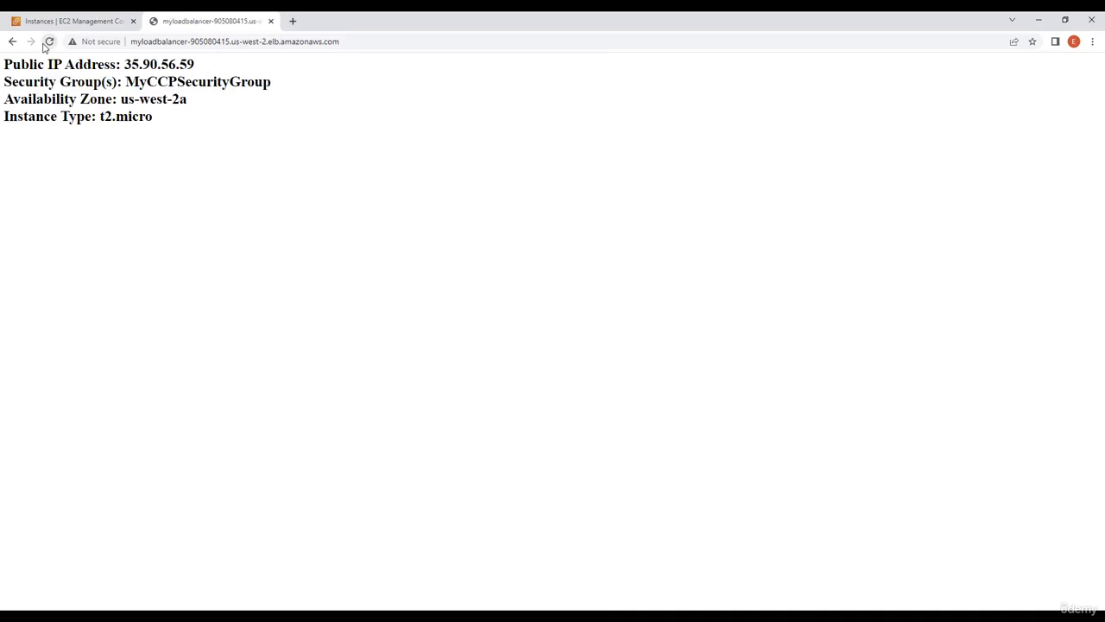
left_click(47, 44)
left_click(49, 45)
left_click(50, 44)
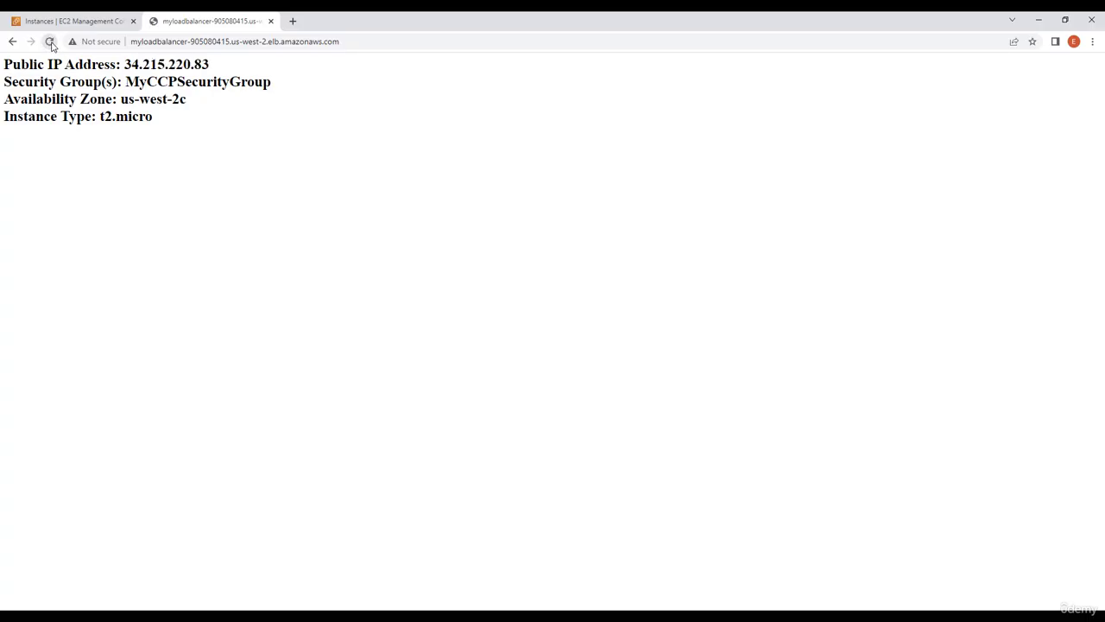
left_click(50, 45)
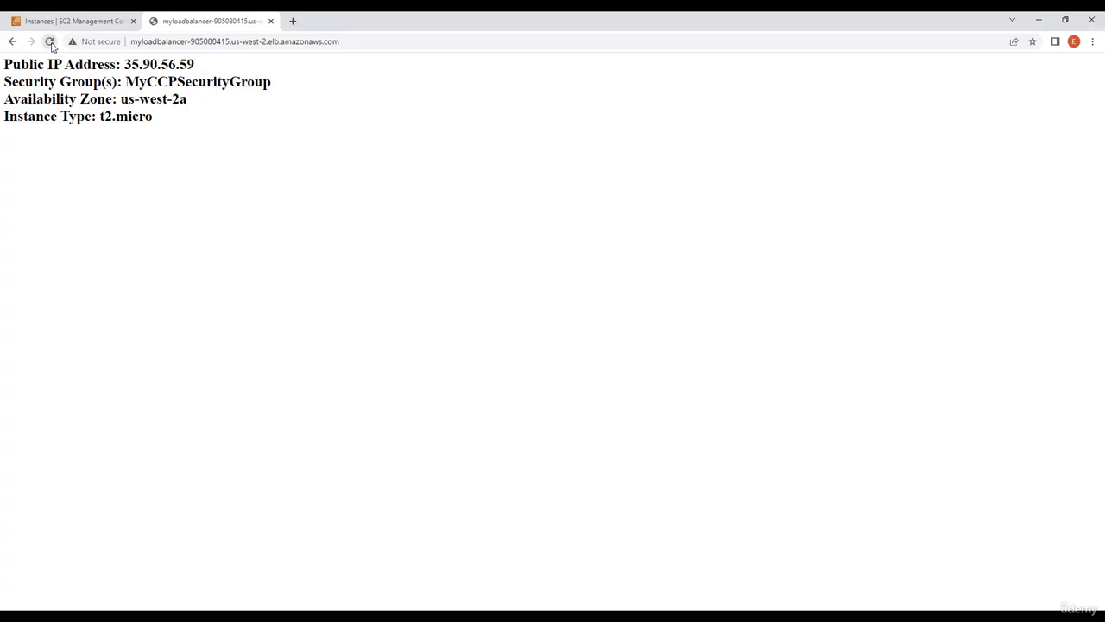
Return to the EC2 console and open MyTargetGroup to check the health status of its registered targets
left_click(99, 27)
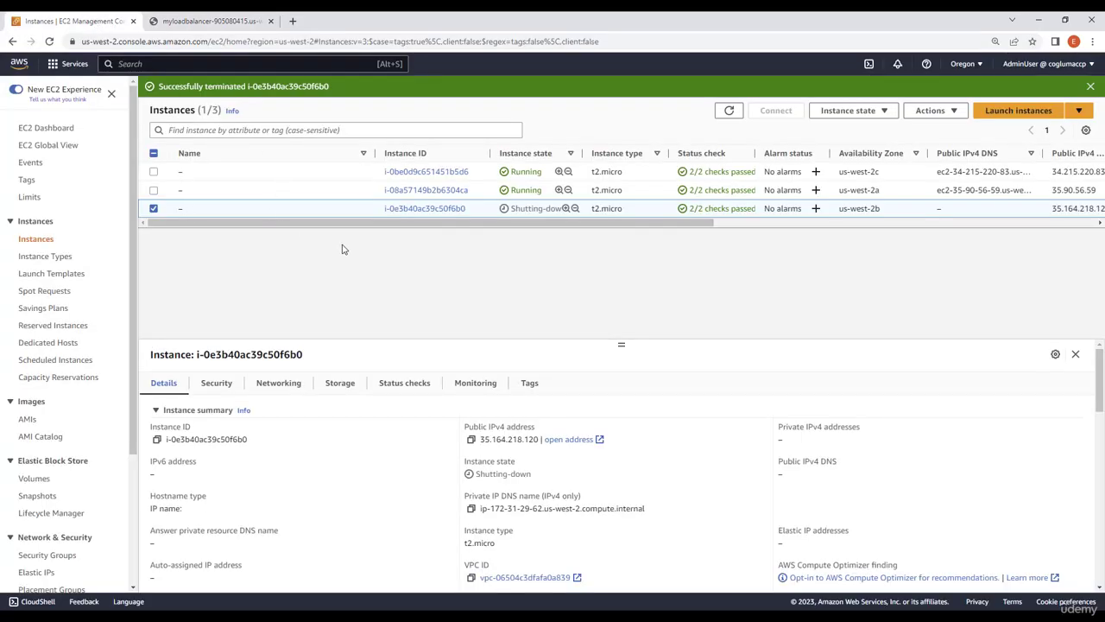
scroll(36, 415, "down", 2)
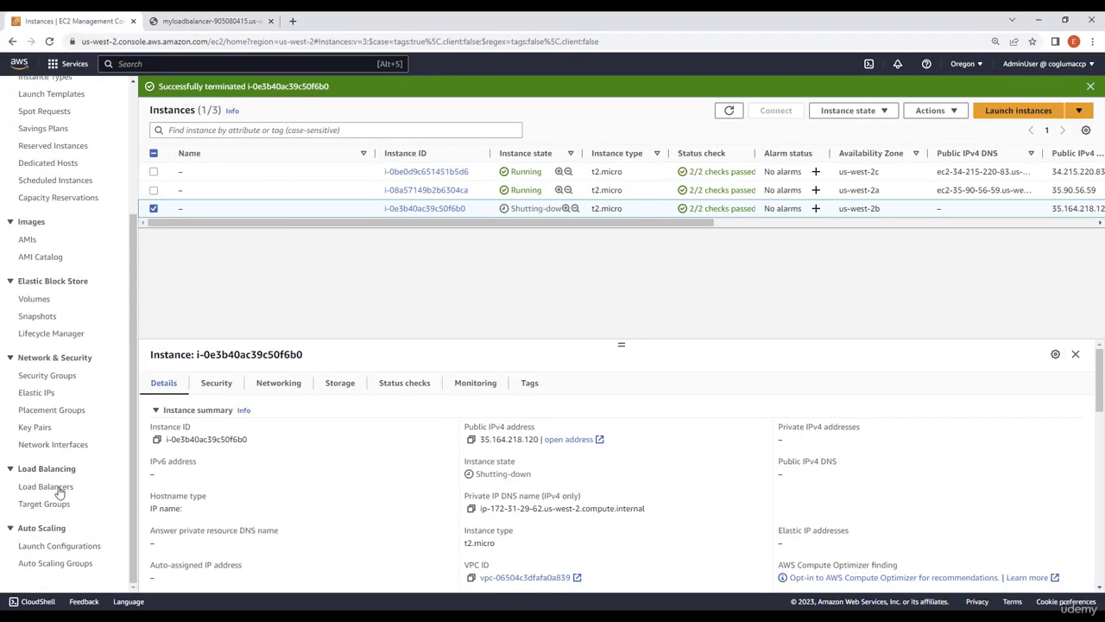
left_click(110, 505)
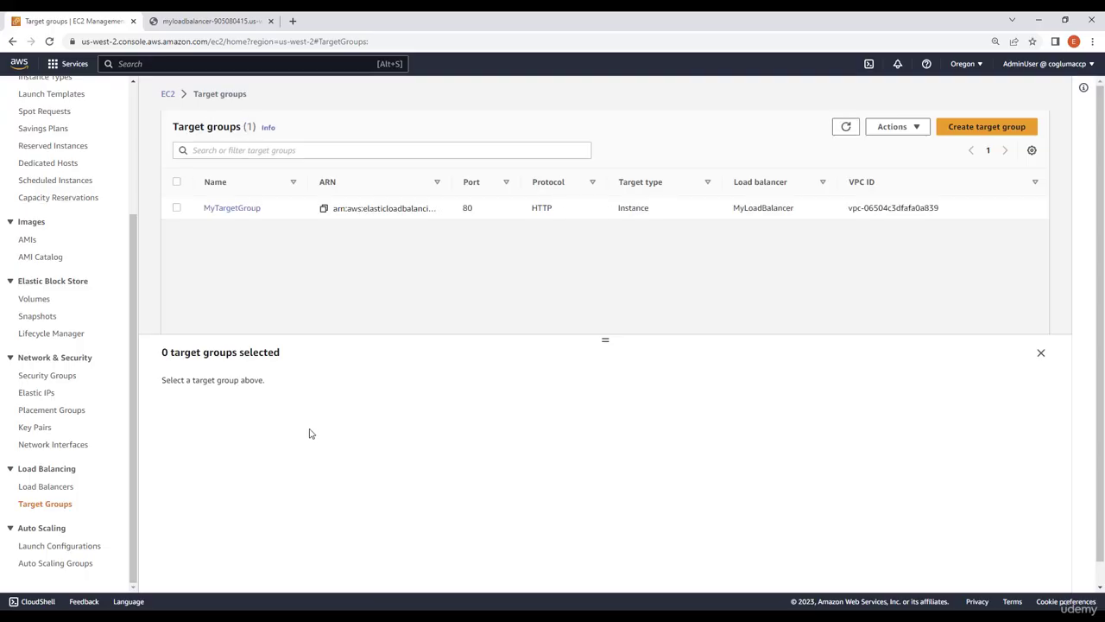
left_click(242, 208)
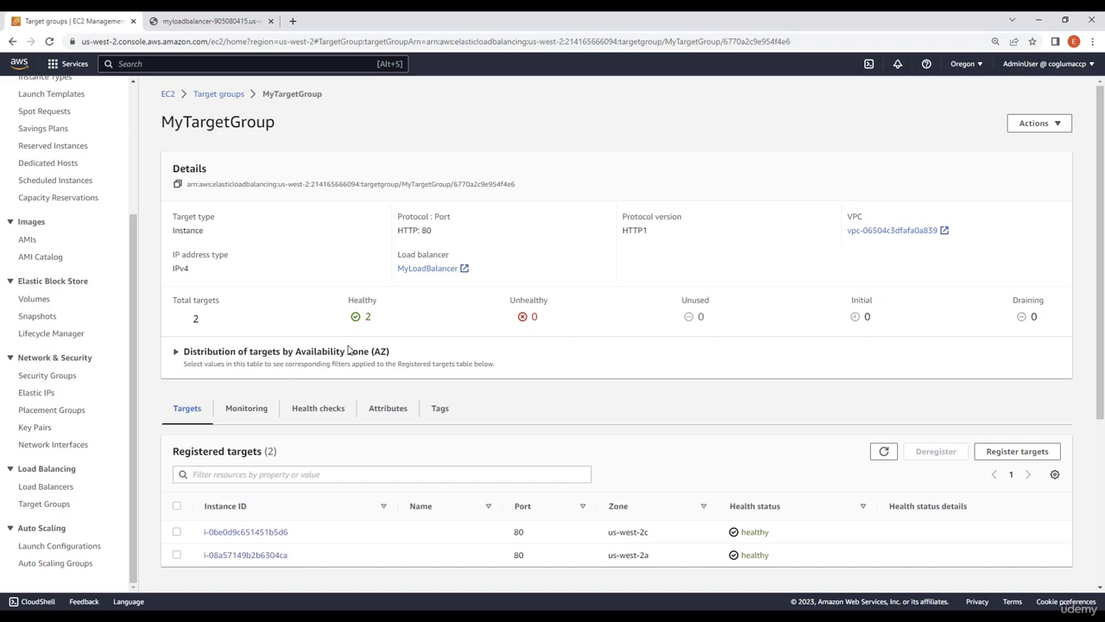
scroll(715, 401, "down", 2)
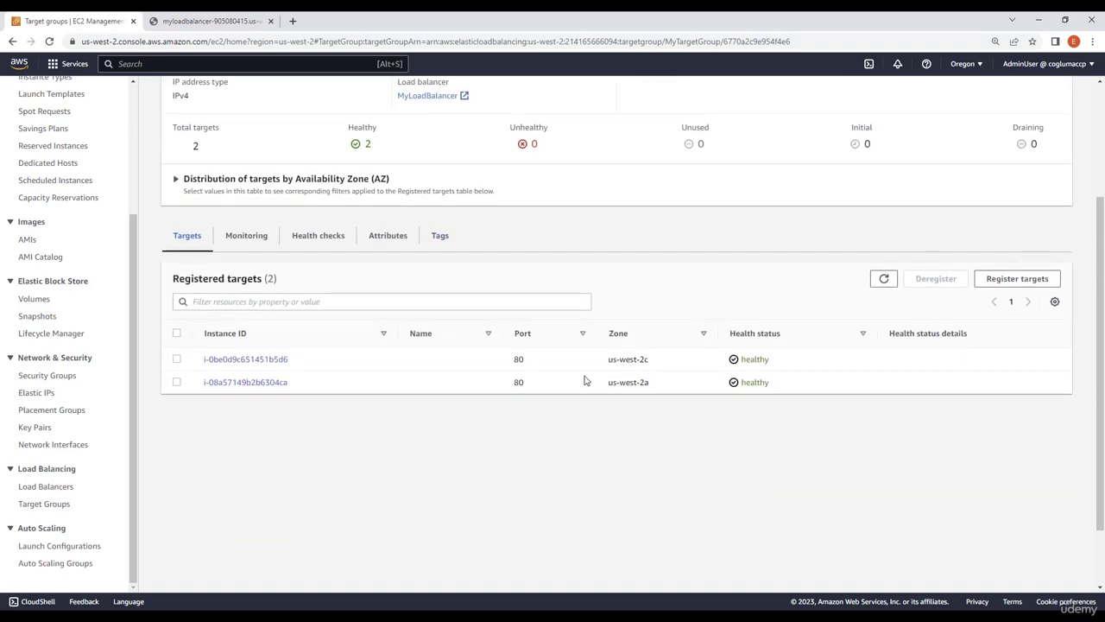
Switch to the load balancer's web page and reload it several times to compare which availability zones respond
left_click(211, 21)
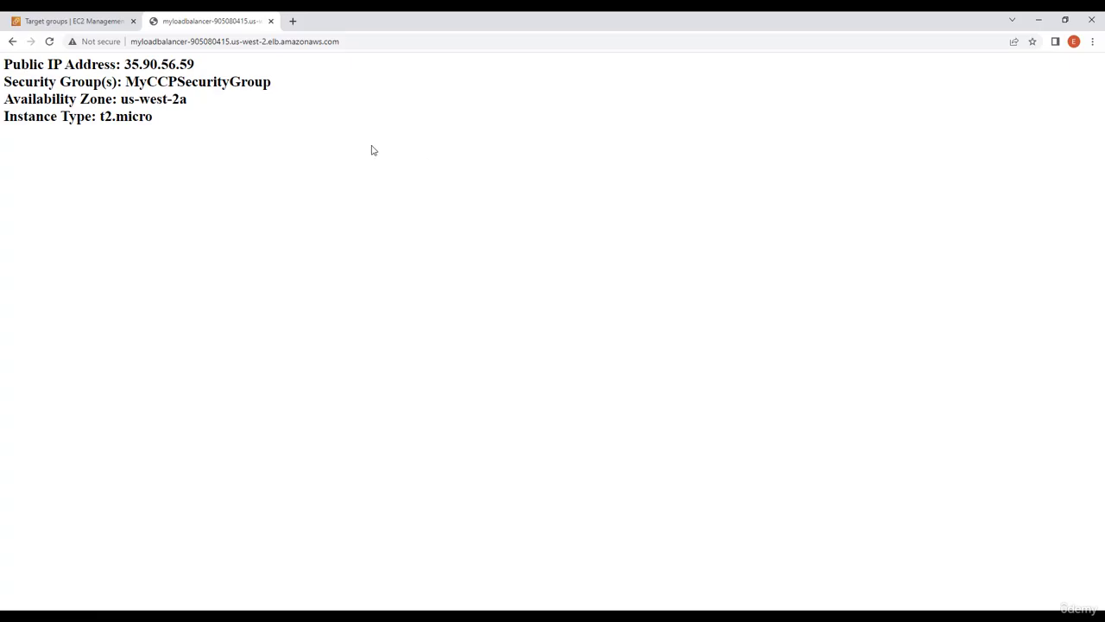
left_click(49, 41)
left_click(49, 42)
left_click(49, 41)
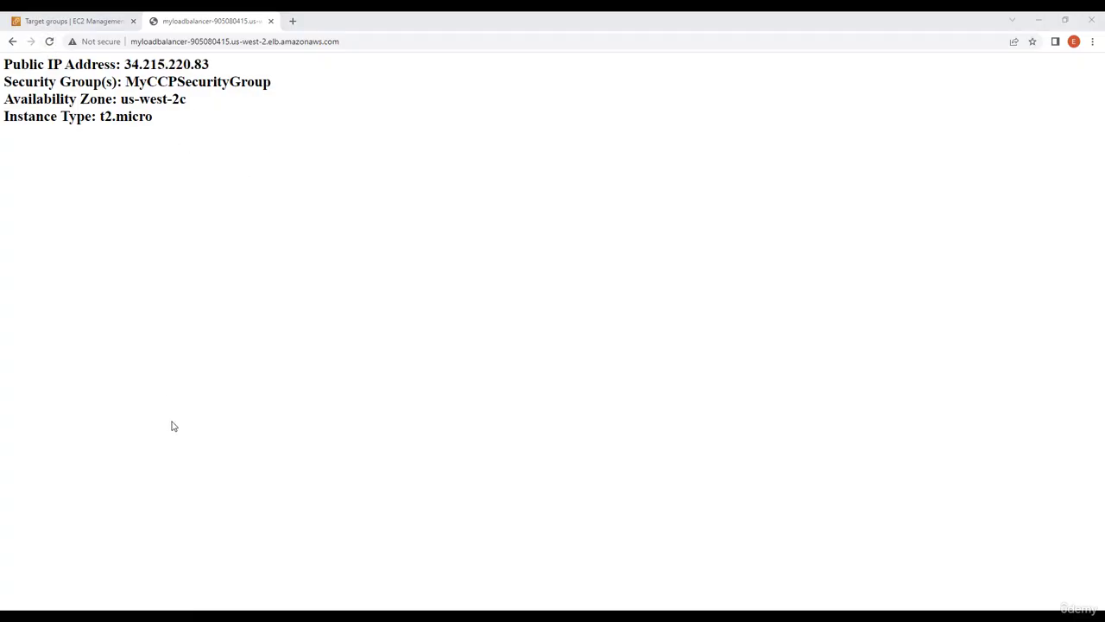
Go back to the EC2 instance list and terminate the two running instances in us-west-2c and us-west-2a together
left_click(107, 21)
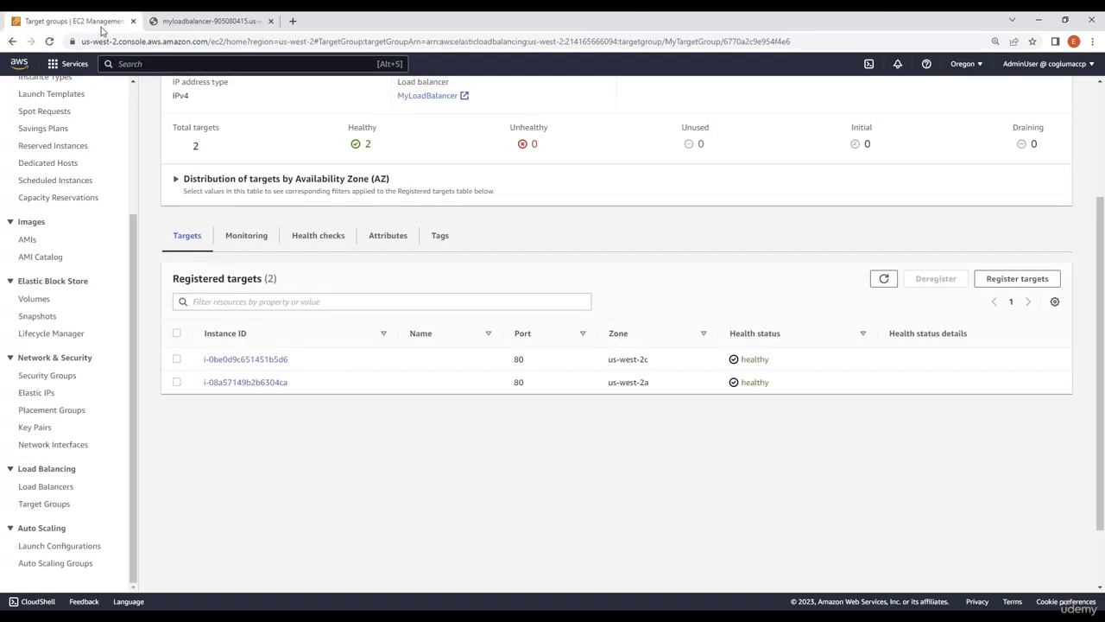
scroll(39, 229, "up", 1)
scroll(39, 228, "up", 3)
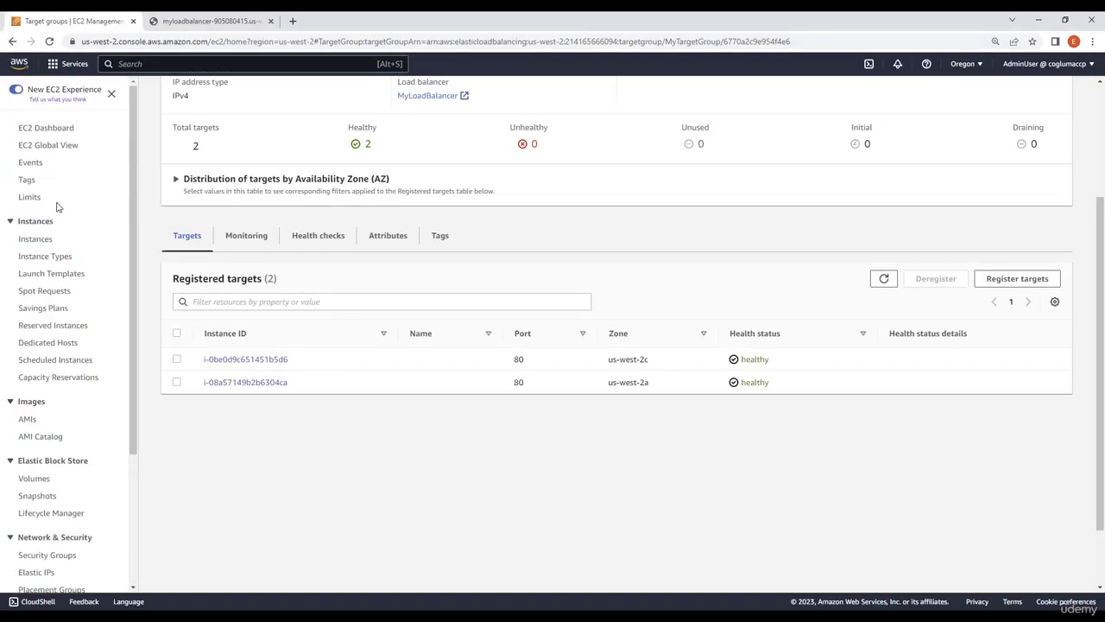
left_click(41, 240)
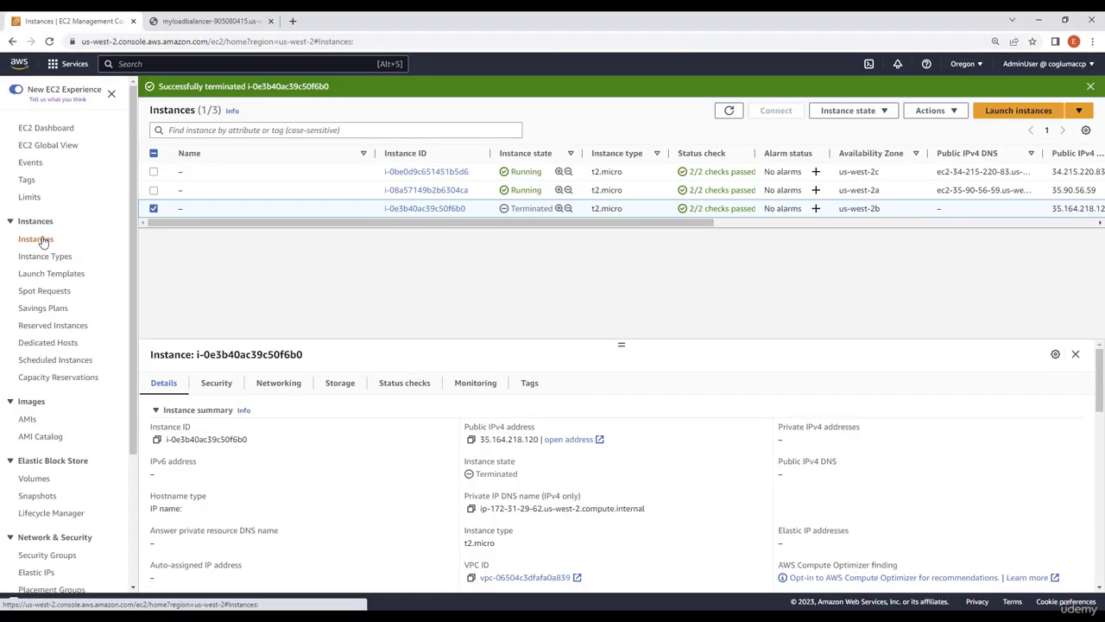
left_click(154, 172)
left_click(153, 190)
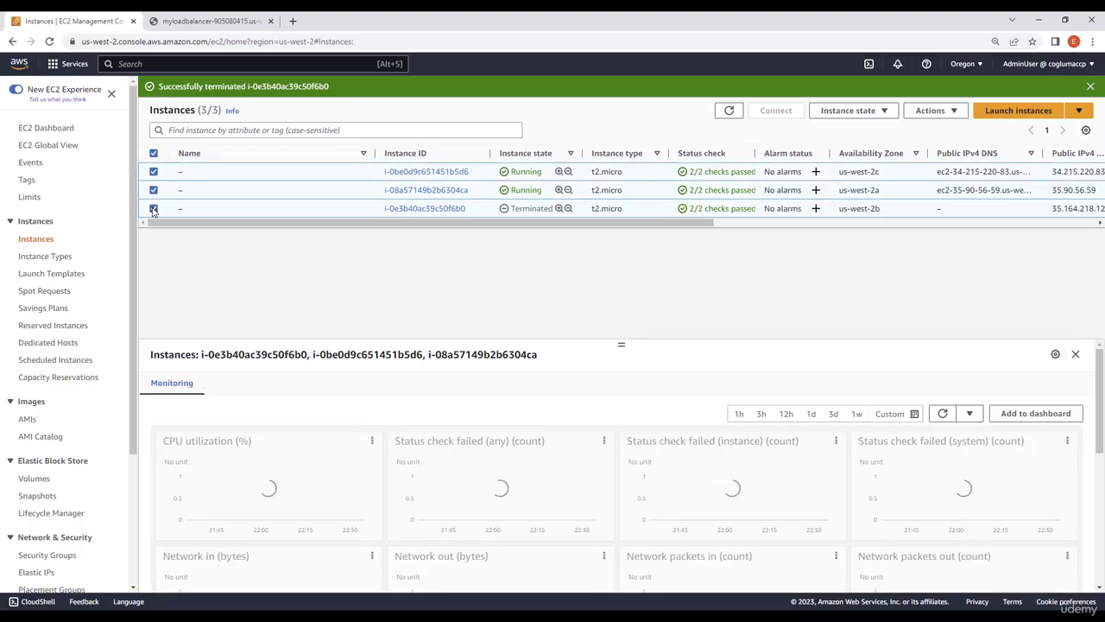
left_click(154, 208)
left_click(868, 113)
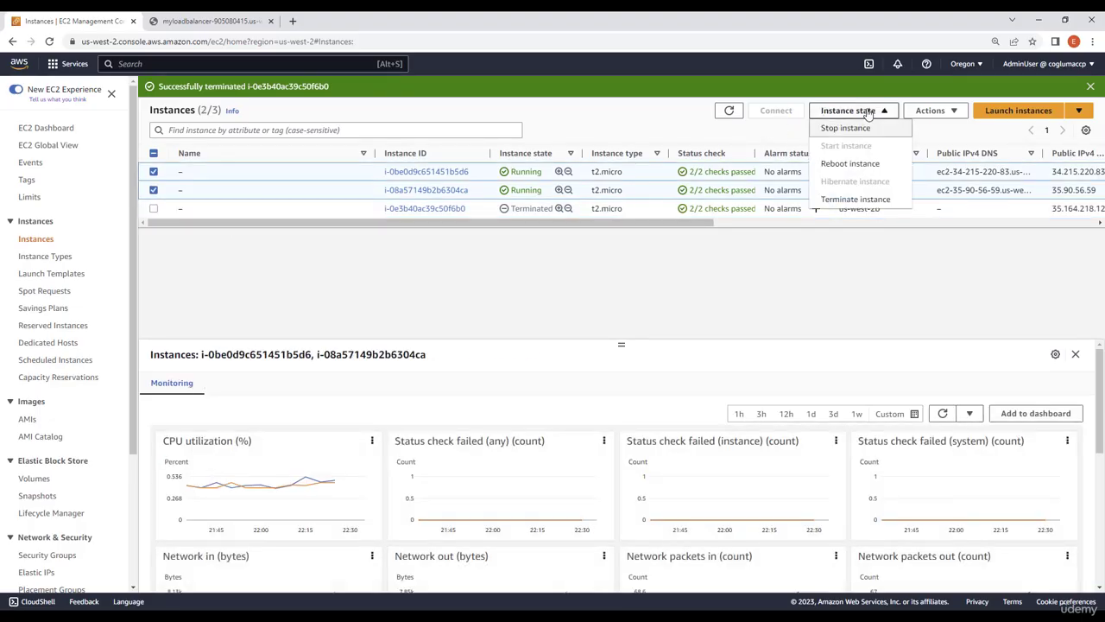
left_click(851, 200)
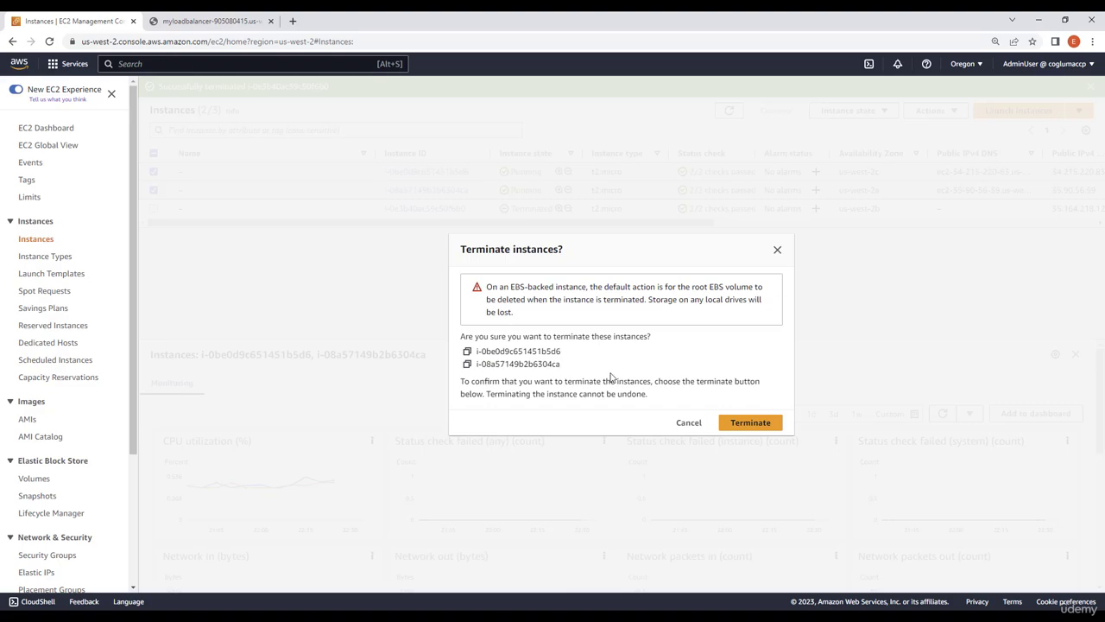
left_click(747, 422)
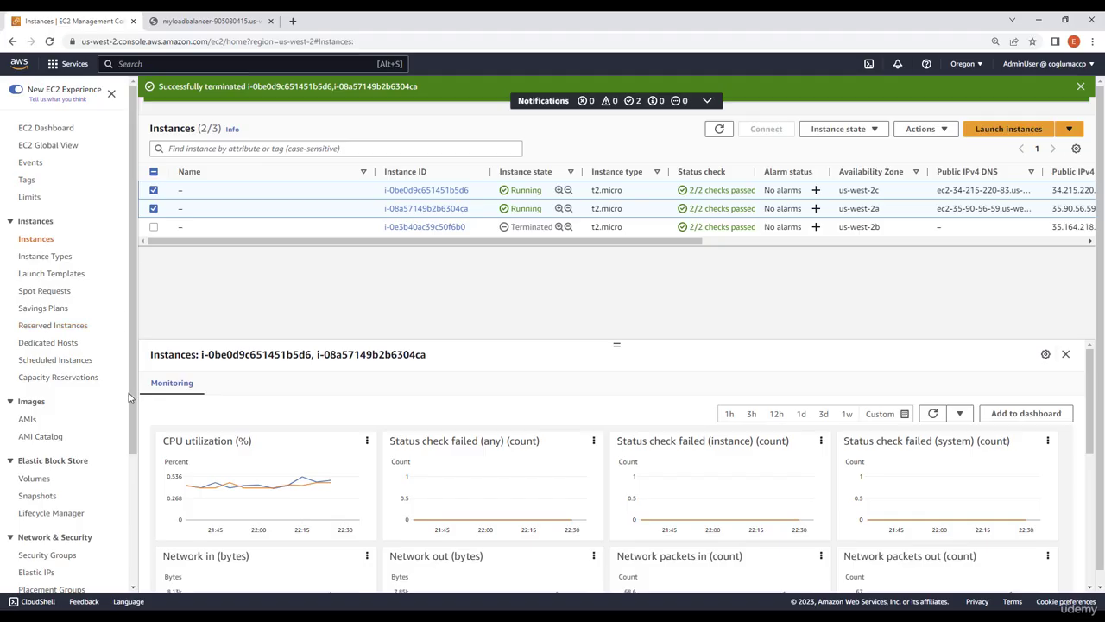
Try to delete the target group MyTargetGroup while it is still associated with MyLoadBalancer
scroll(71, 427, "down", 1)
scroll(71, 432, "down", 2)
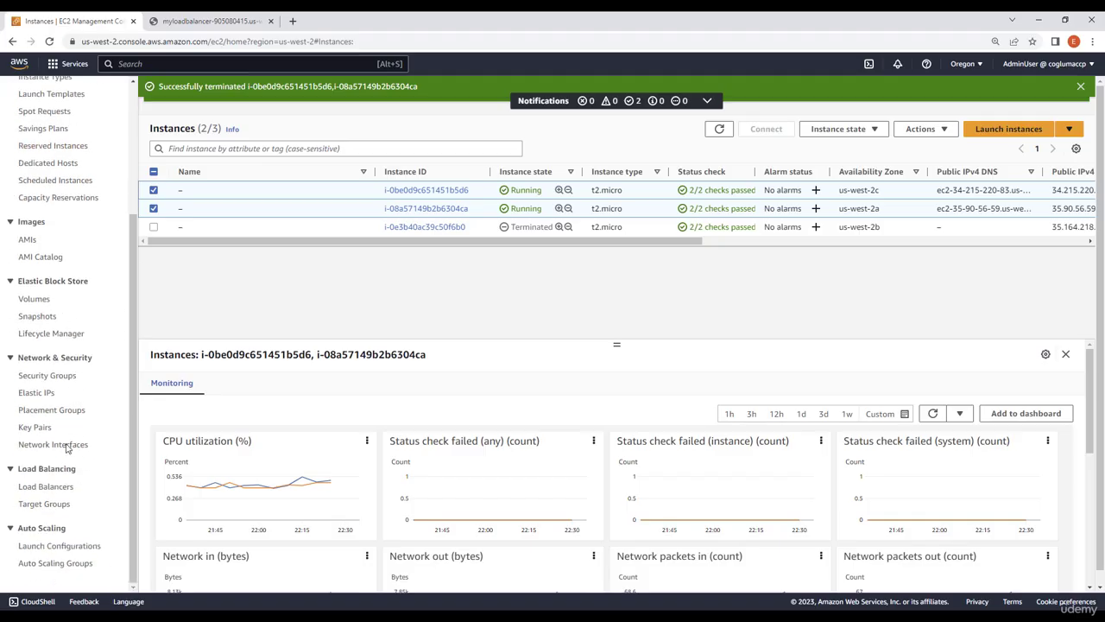
left_click(57, 506)
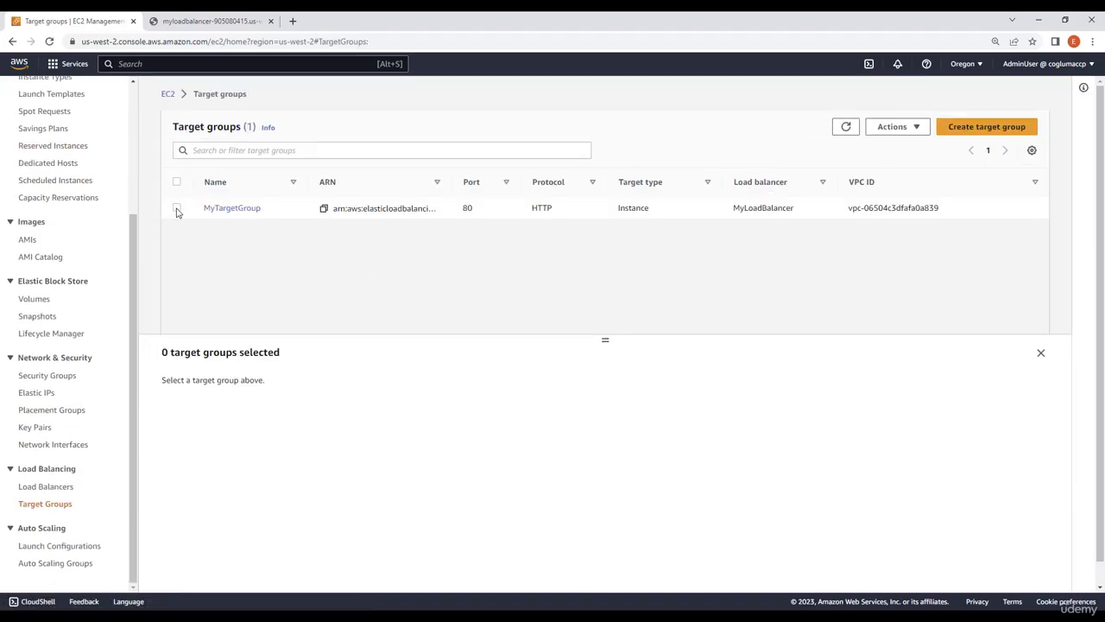
left_click(176, 209)
left_click(917, 128)
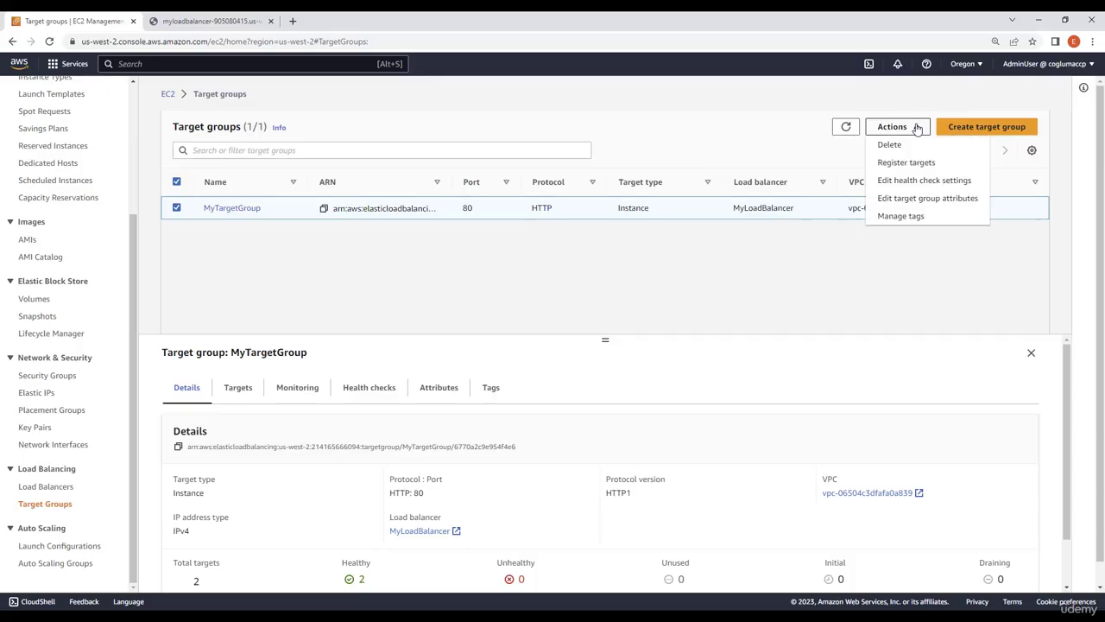
left_click(918, 146)
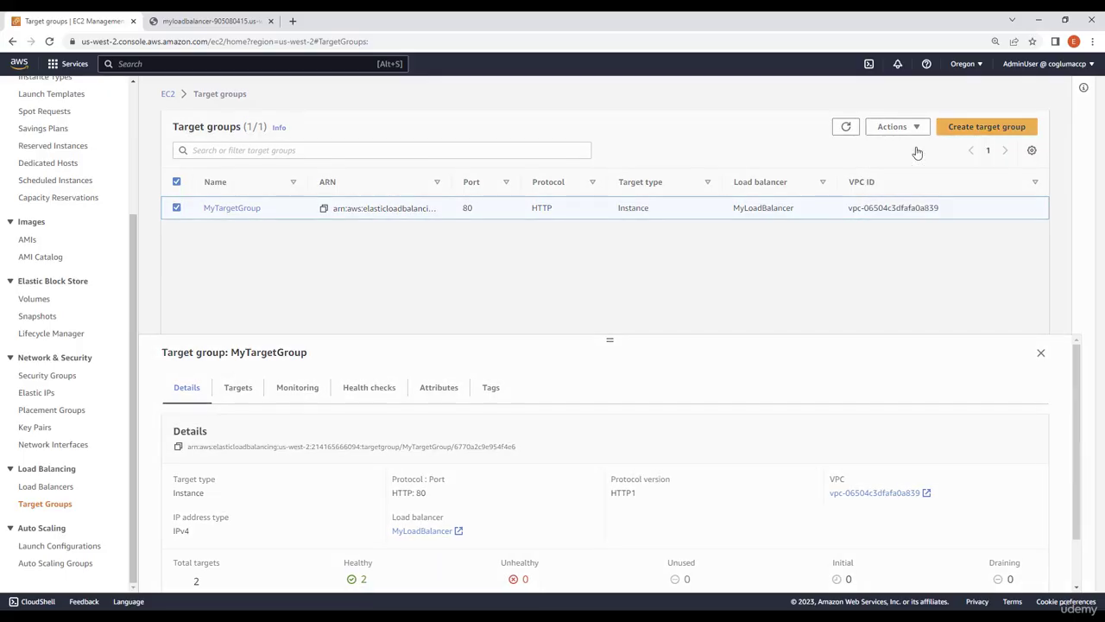
left_click(767, 422)
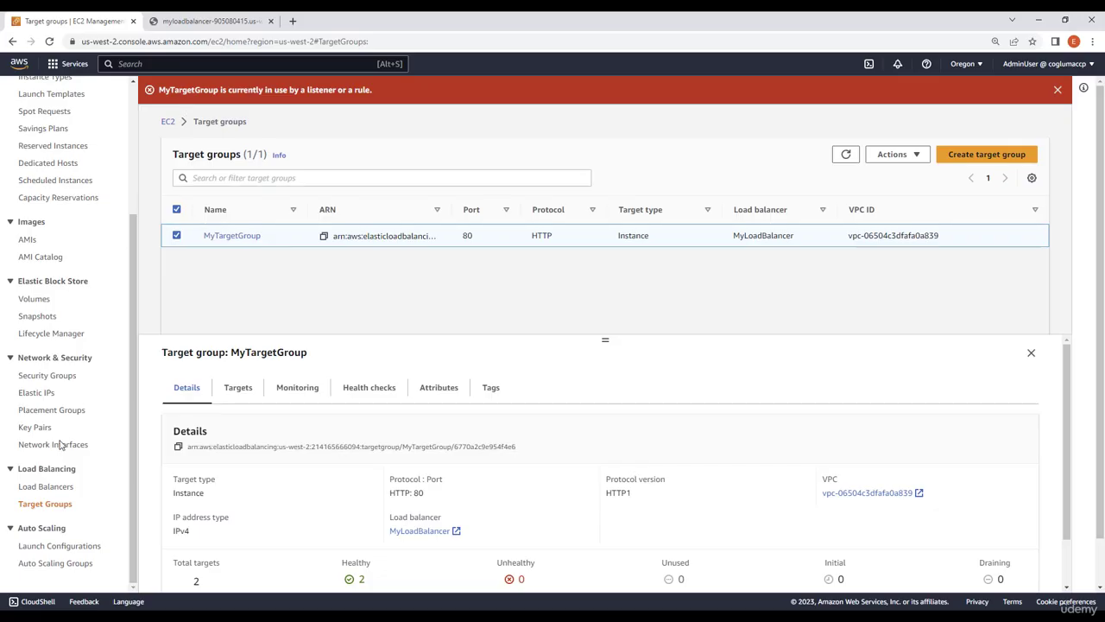
Delete the load balancer MyLoadBalancer, entering "confirm" as the written consent
left_click(47, 488)
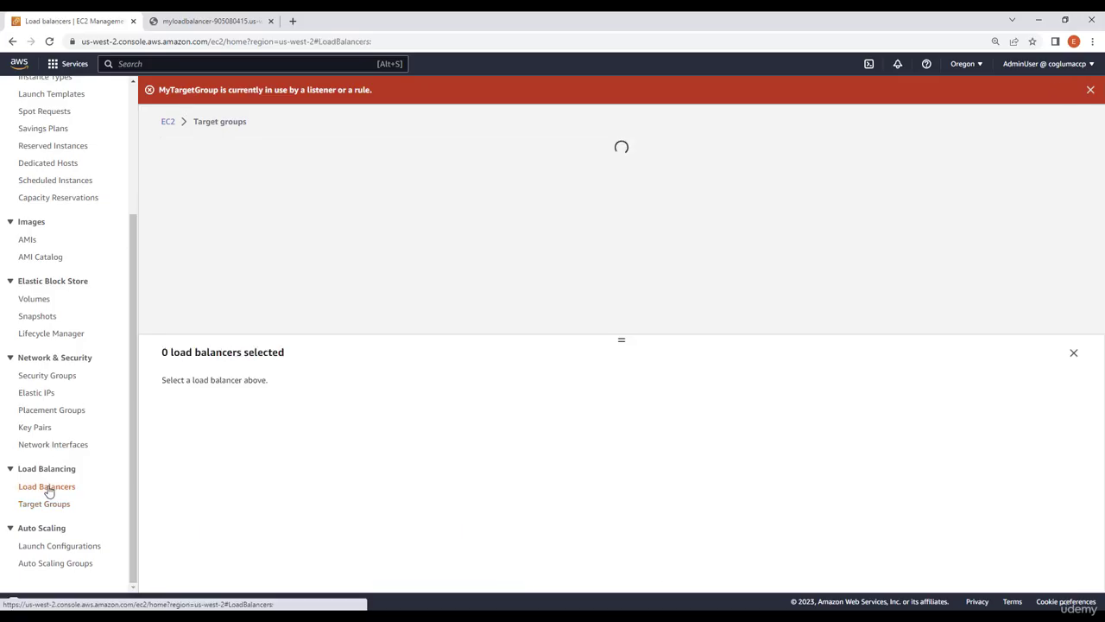
left_click(178, 223)
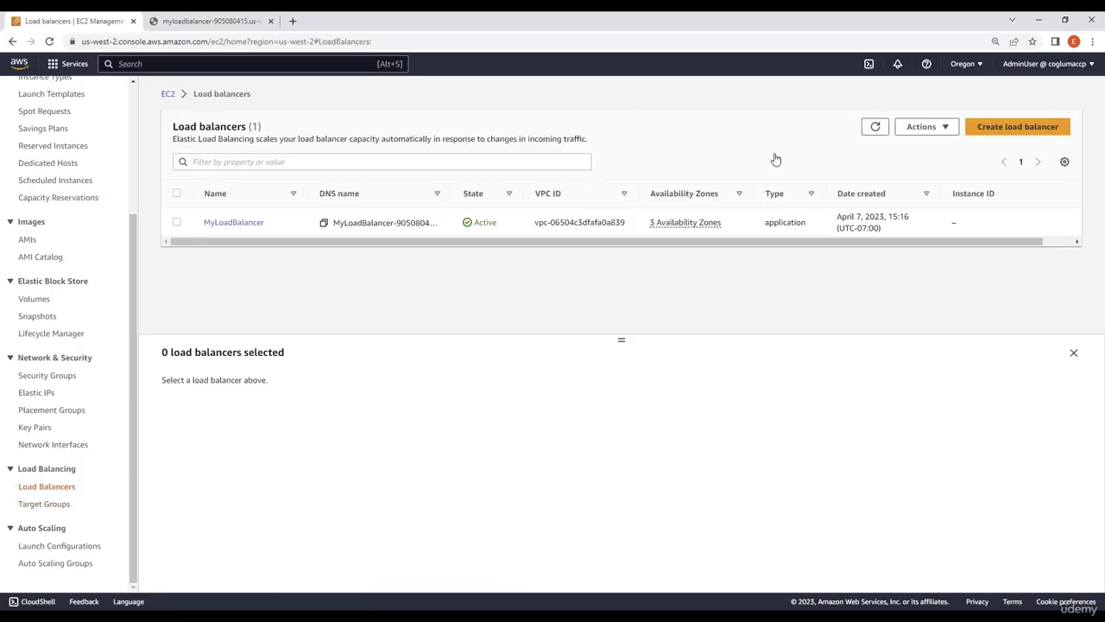
left_click(940, 130)
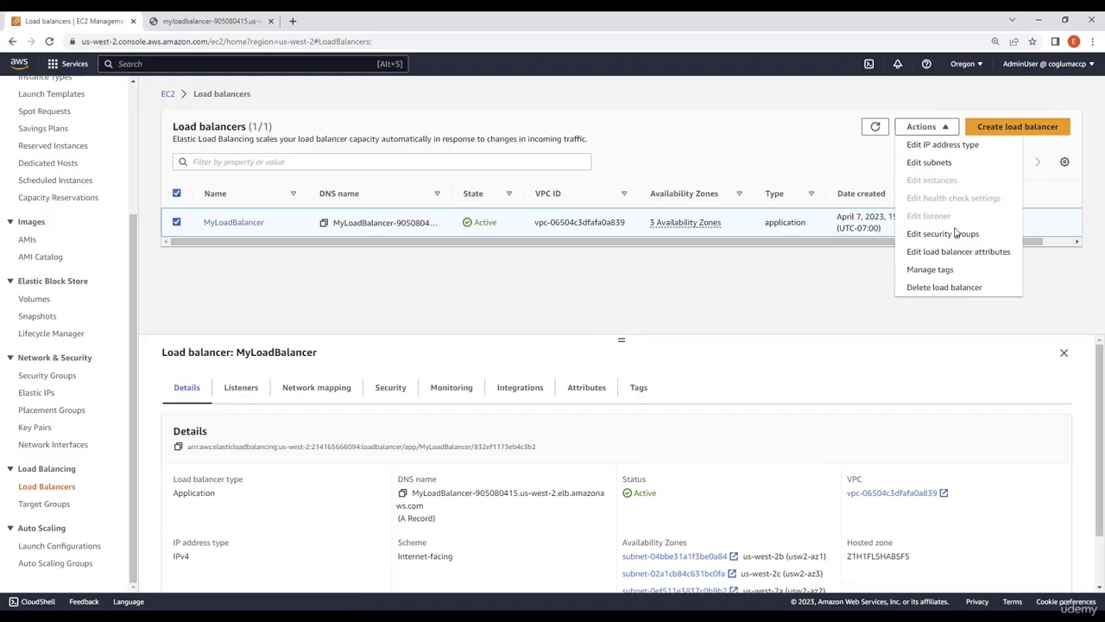
left_click(947, 287)
left_click(640, 384)
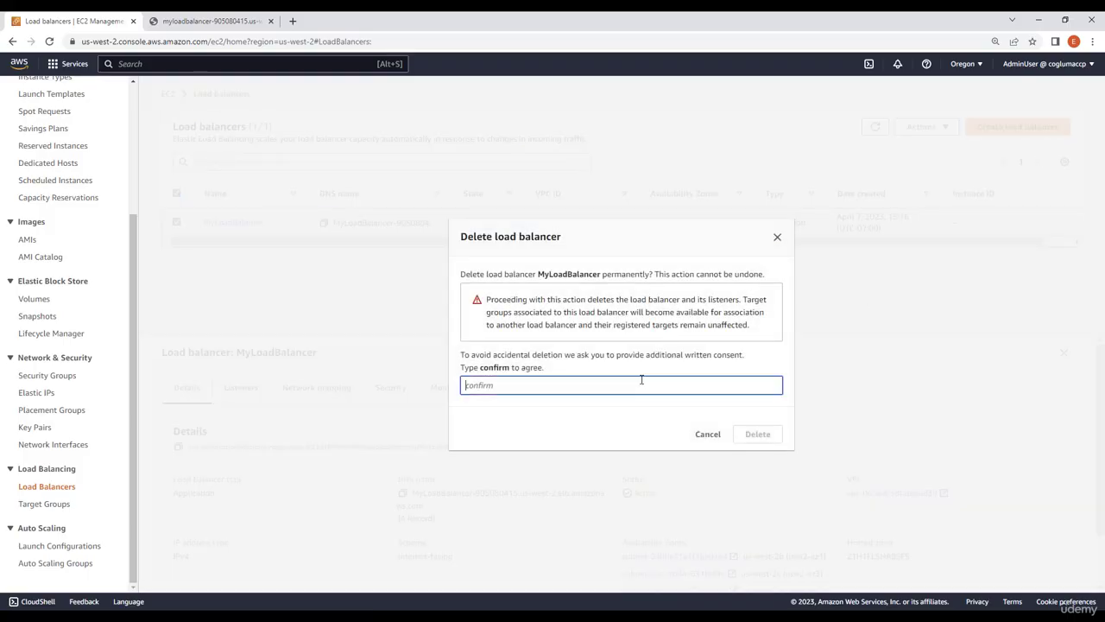
type("confirm")
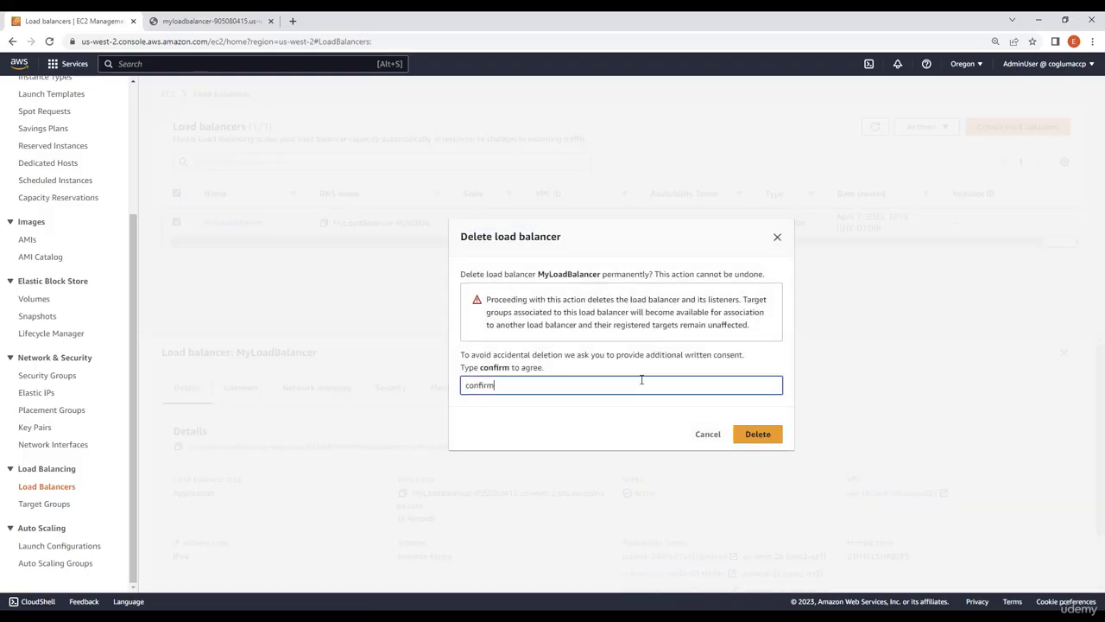
left_click(756, 438)
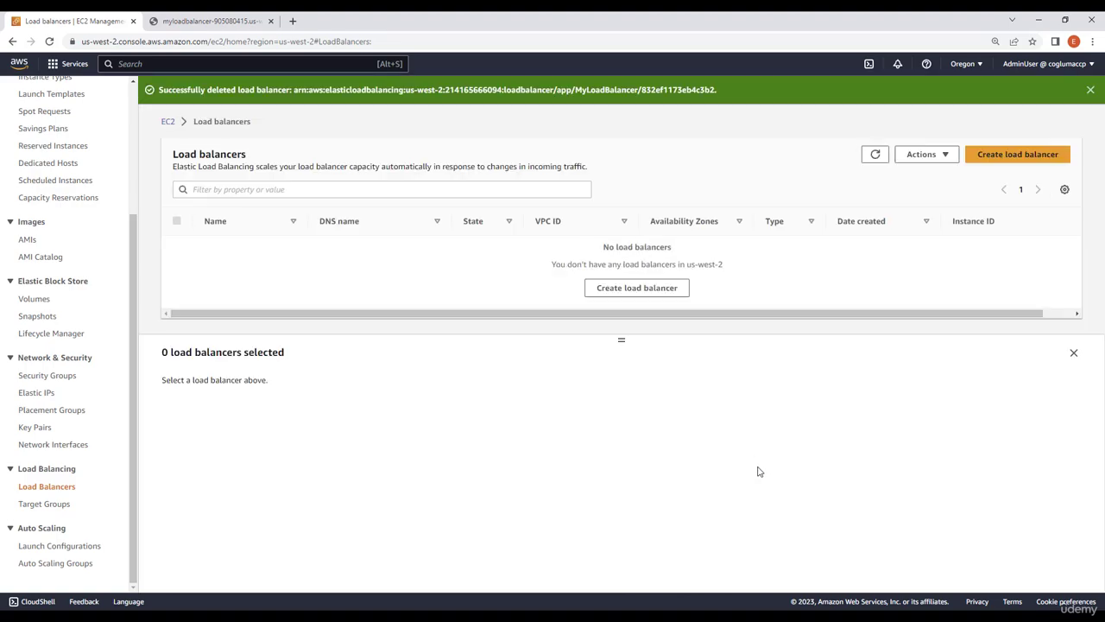
Return to the target groups and delete MyTargetGroup, confirming the deletion
left_click(45, 506)
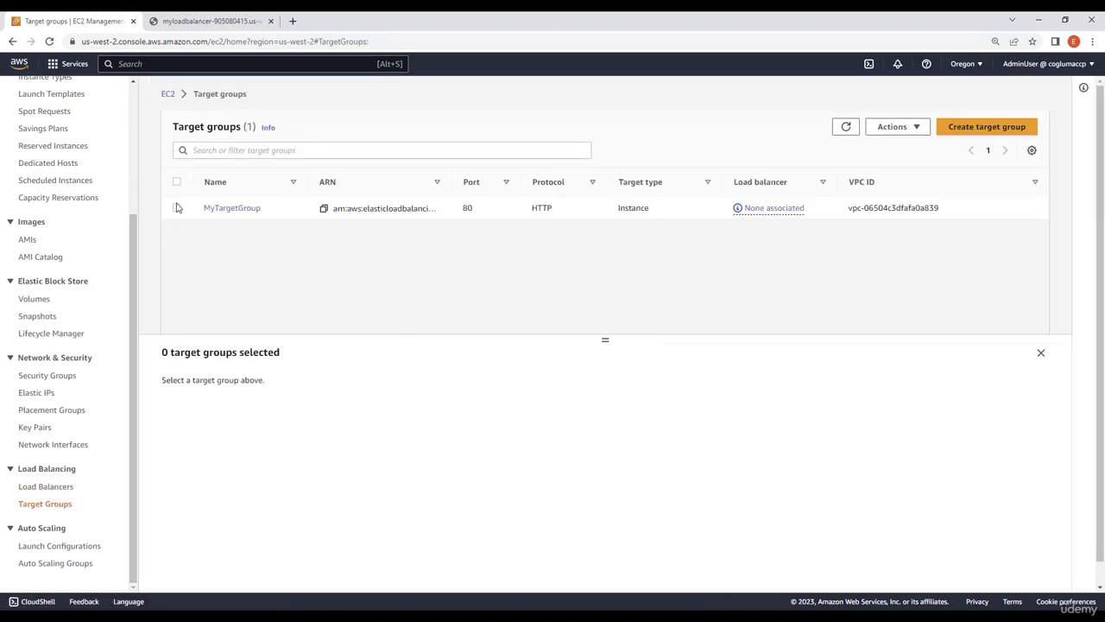
left_click(177, 208)
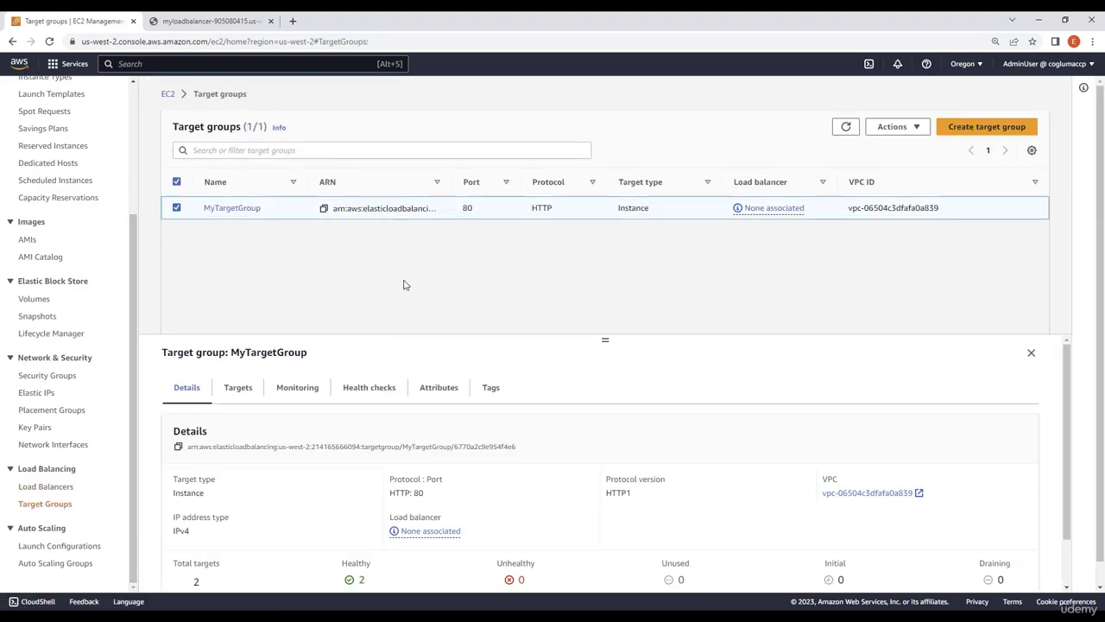
left_click(901, 126)
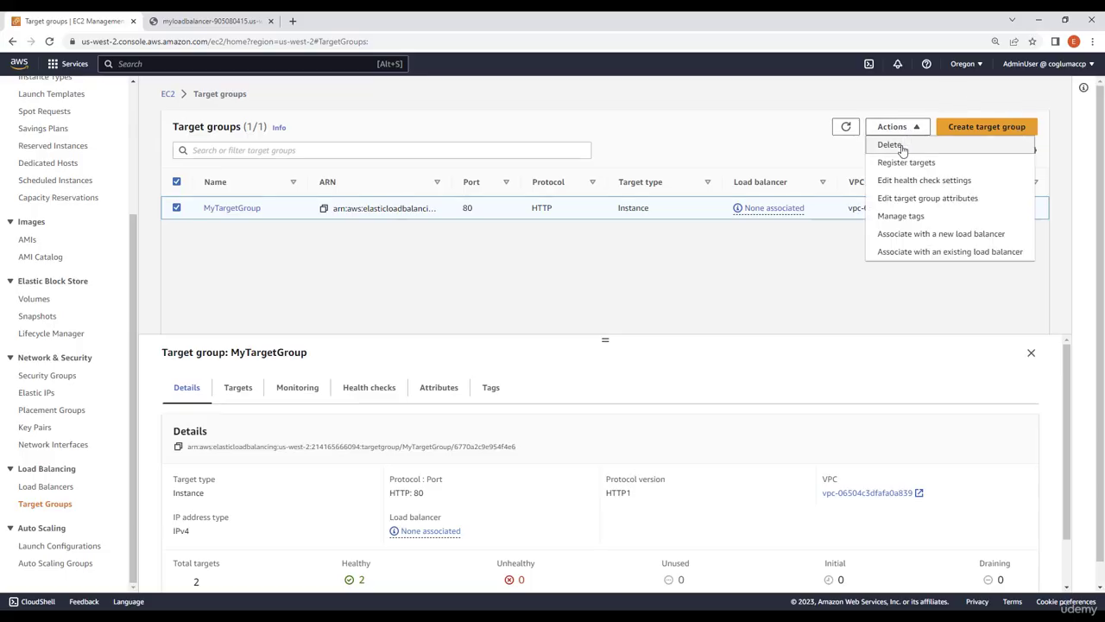
left_click(892, 144)
left_click(753, 429)
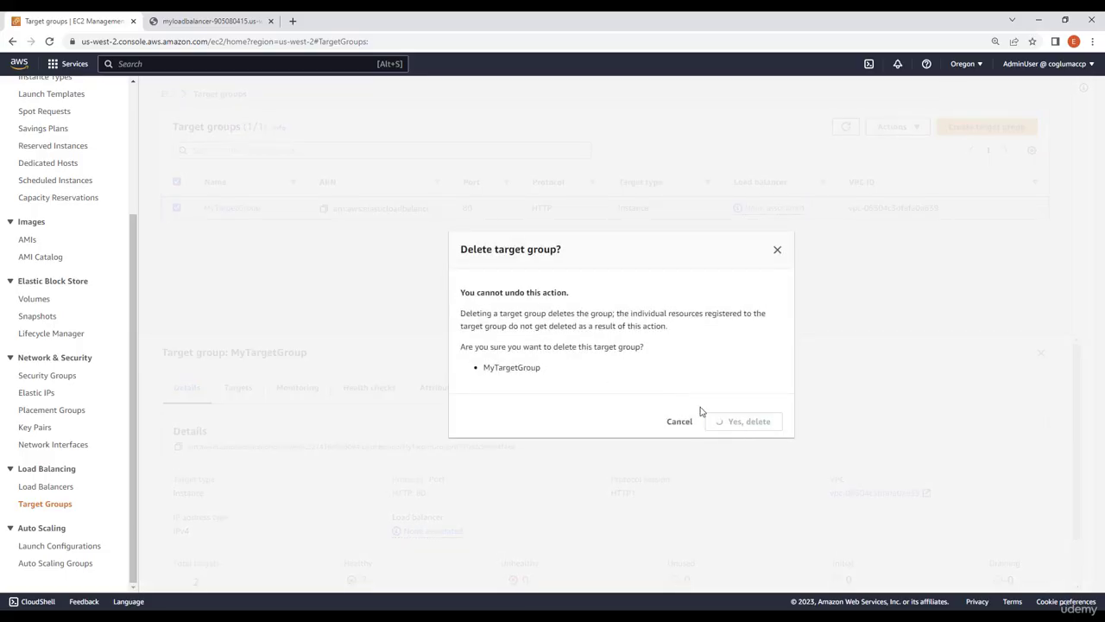